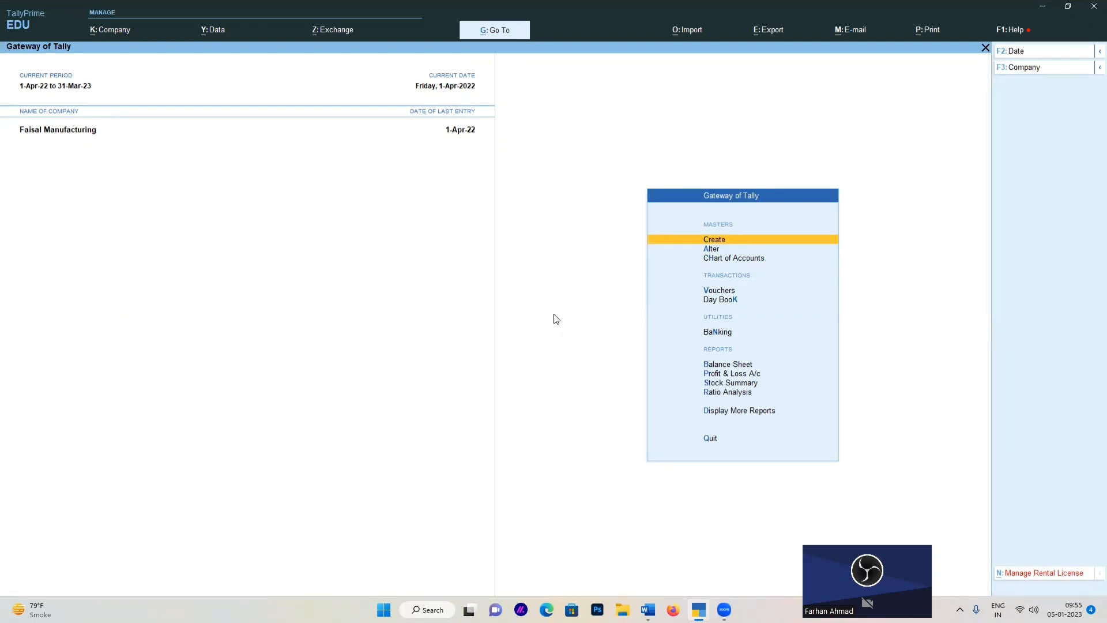
Step: Start a new company record with Faisal Pvt Ltd as both its company name and mailing name, leaving the address blank
click(104, 35)
key(Return)
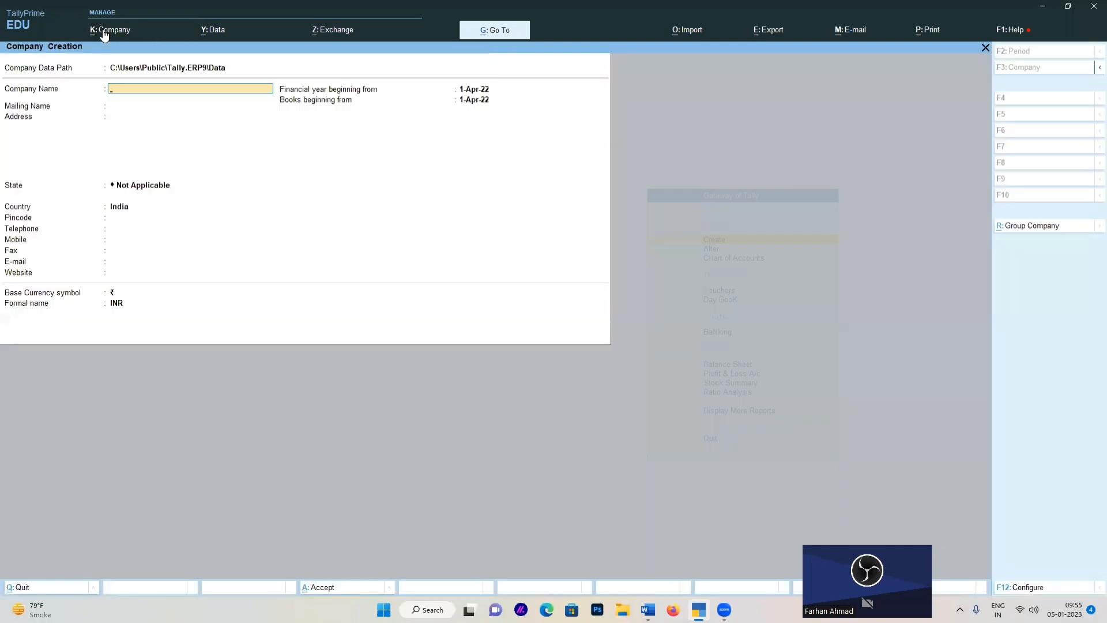
text(Faisa)
key(Return)
key(Return)
key(Return)
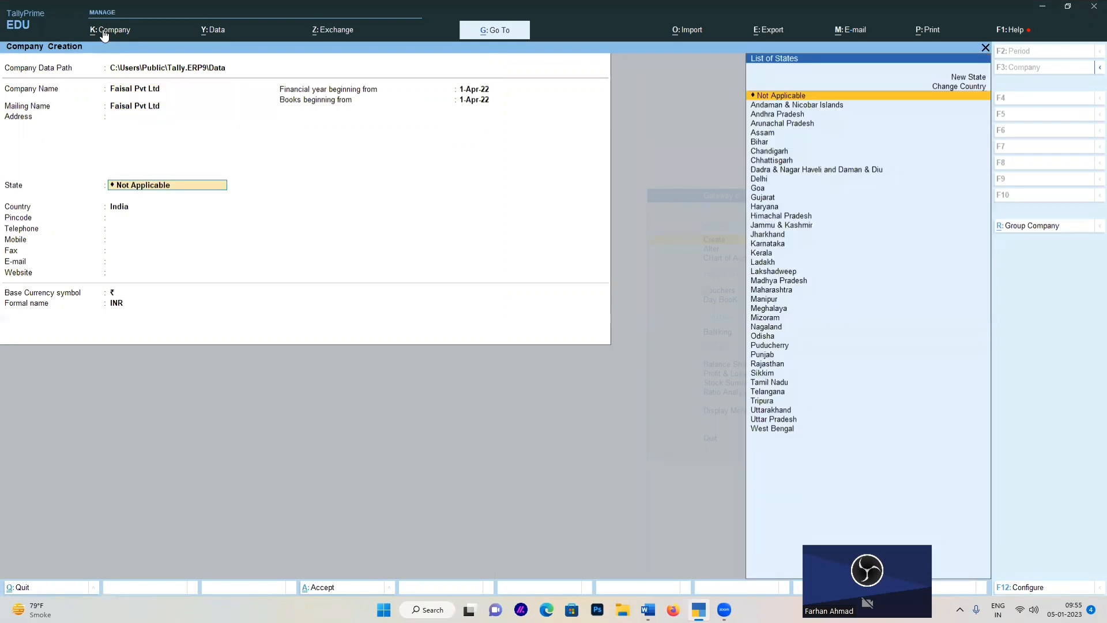
Step: Set the company's state to Maharashtra and create the company, keeping the remaining contact and currency details at their defaults
text(Maha)
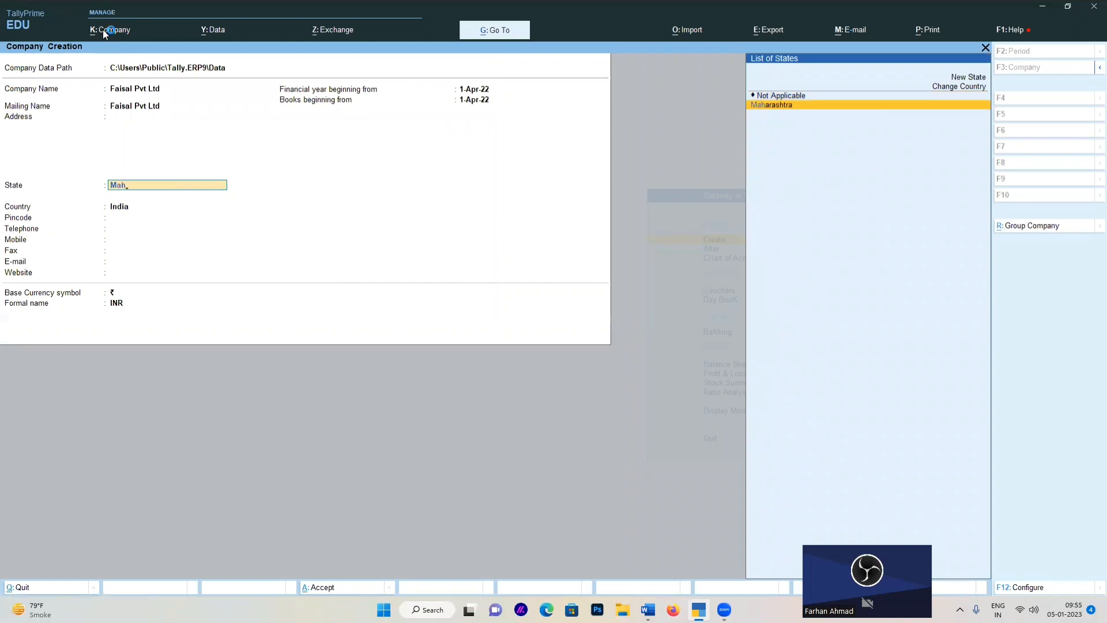
key(Return)
key(Return)
key(Return)
key(Return)
key(Return)
key(Return)
key(Return)
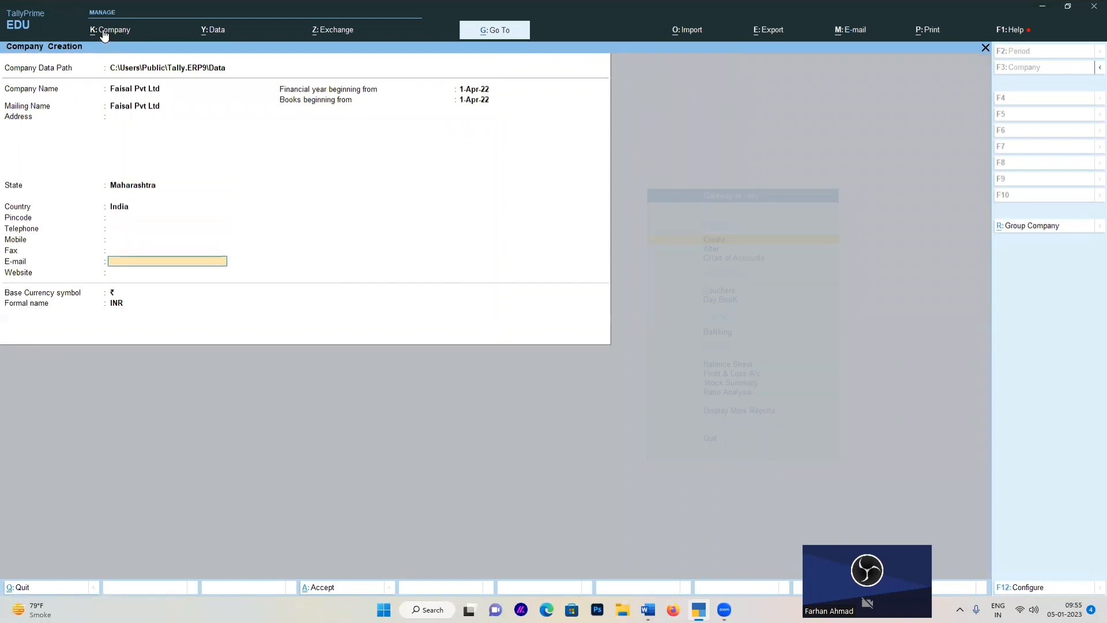
key(Return)
key(Return)
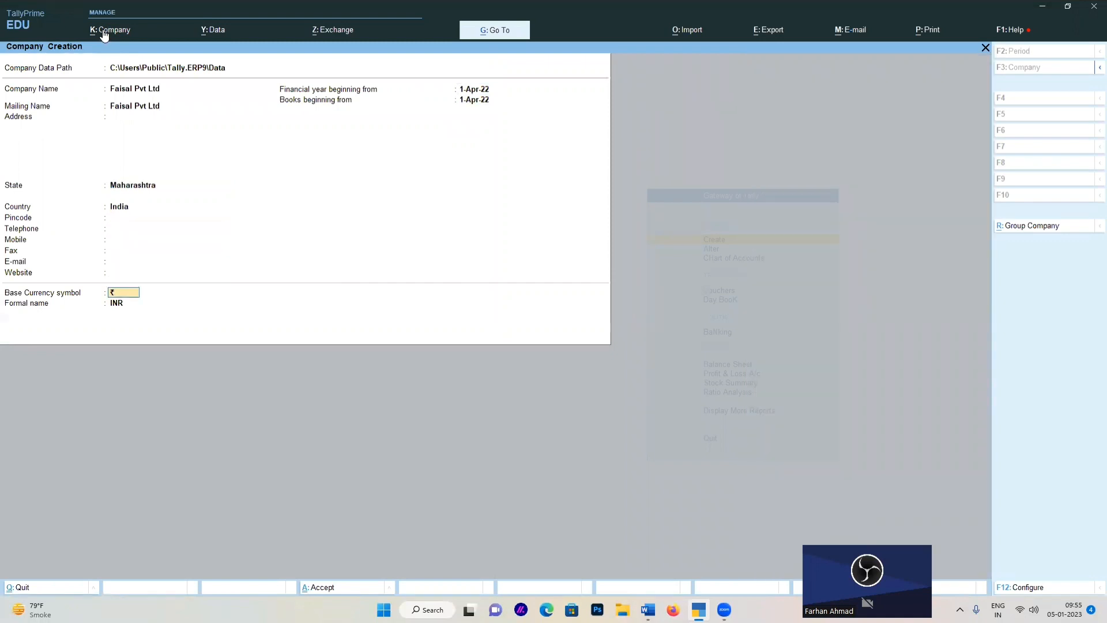
key(Return)
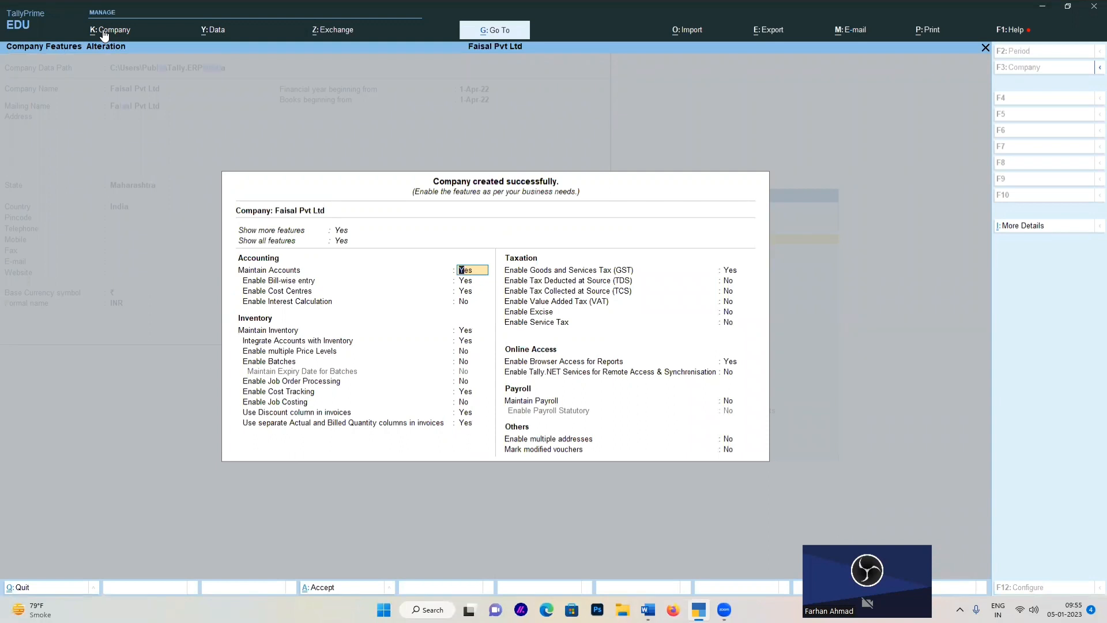
Step: Disable Cost Tracking in the company features, keeping the accounting and preceding inventory options as they are
key(Return)
key(Return)
key(Return)
key(Return)
key(Return)
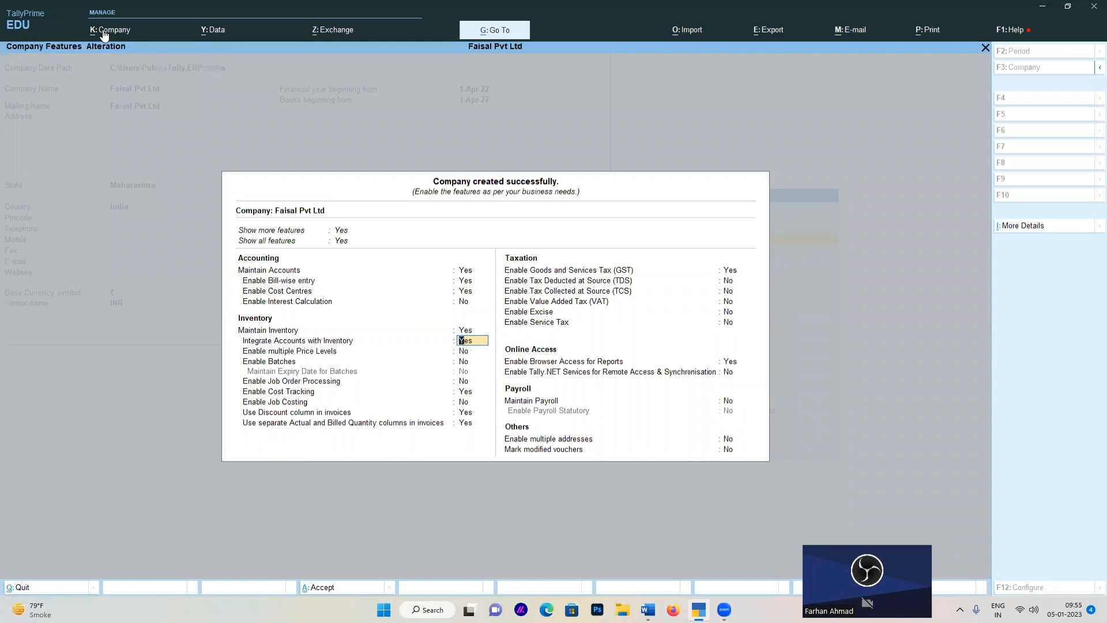
key(Return)
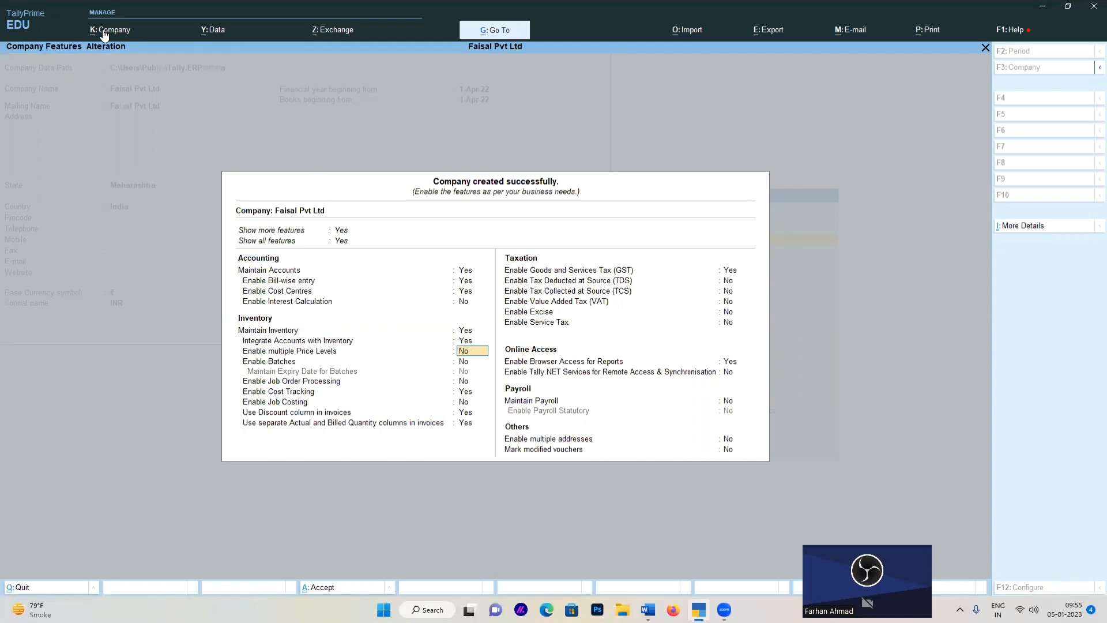
key(Return)
key(Return)
key(Return)
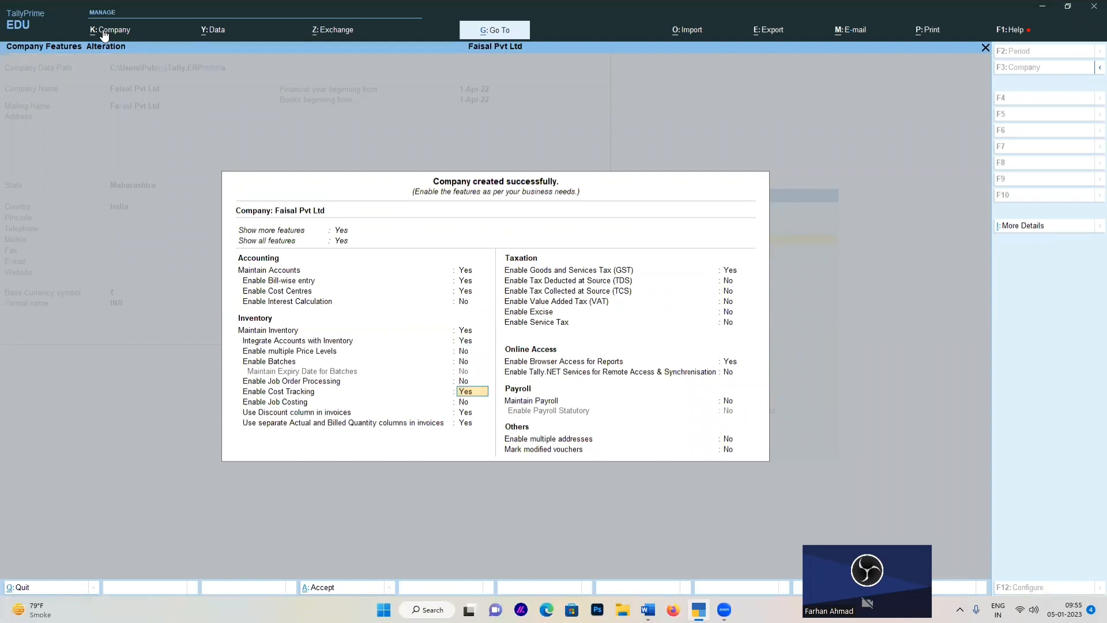
text(n)
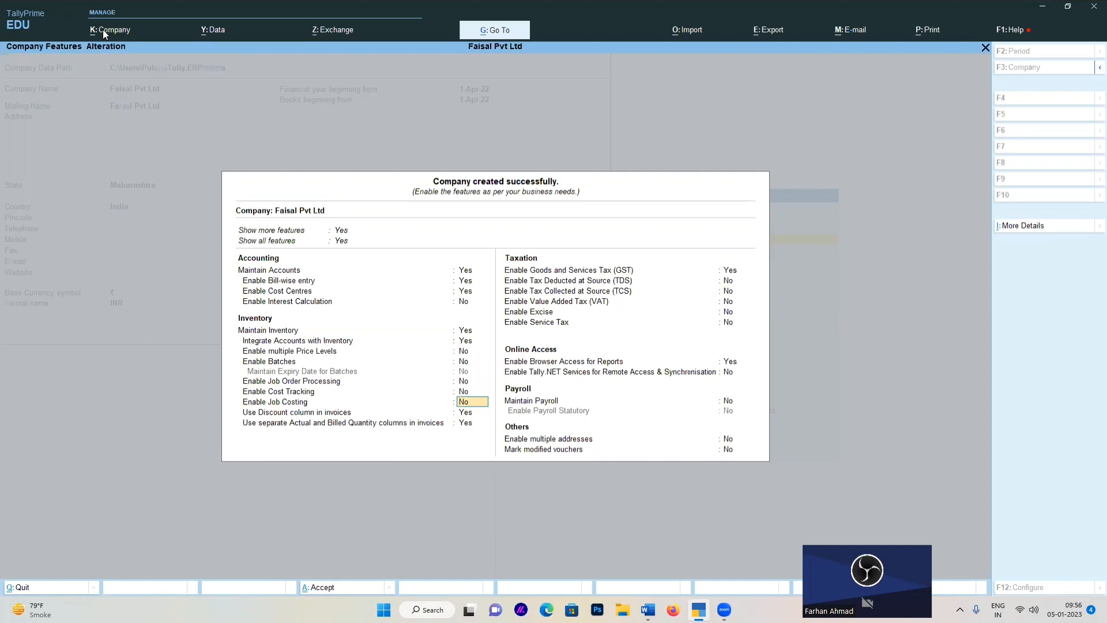
Step: Set both the Discount column and the separate Actual and Billed Quantity columns in invoices to No
key(Return)
text(n)
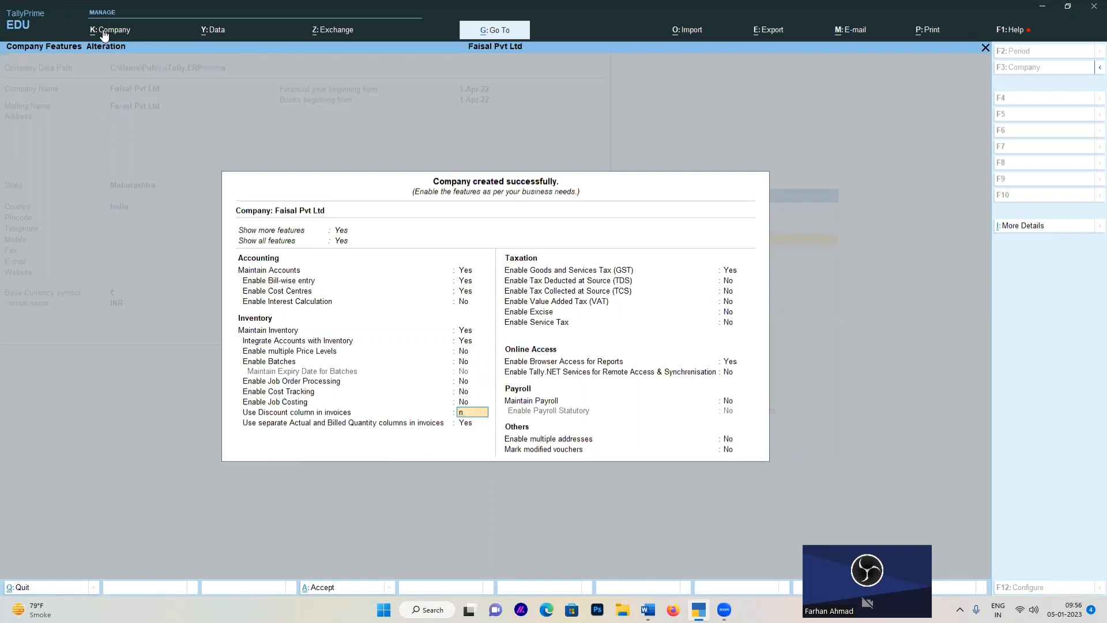
key(Return)
text(n)
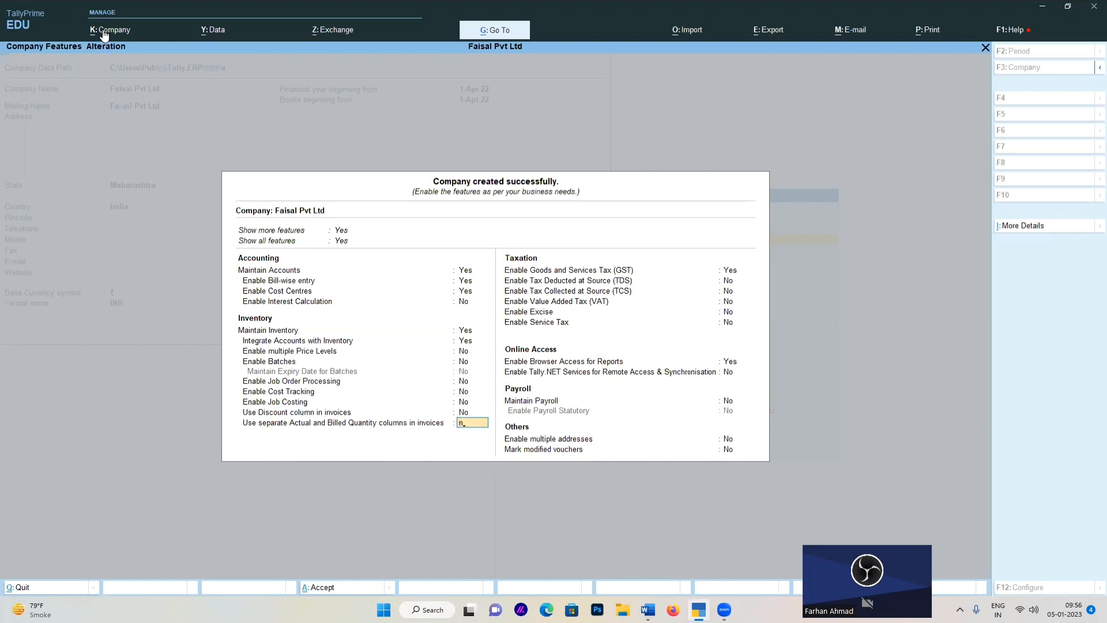
key(Return)
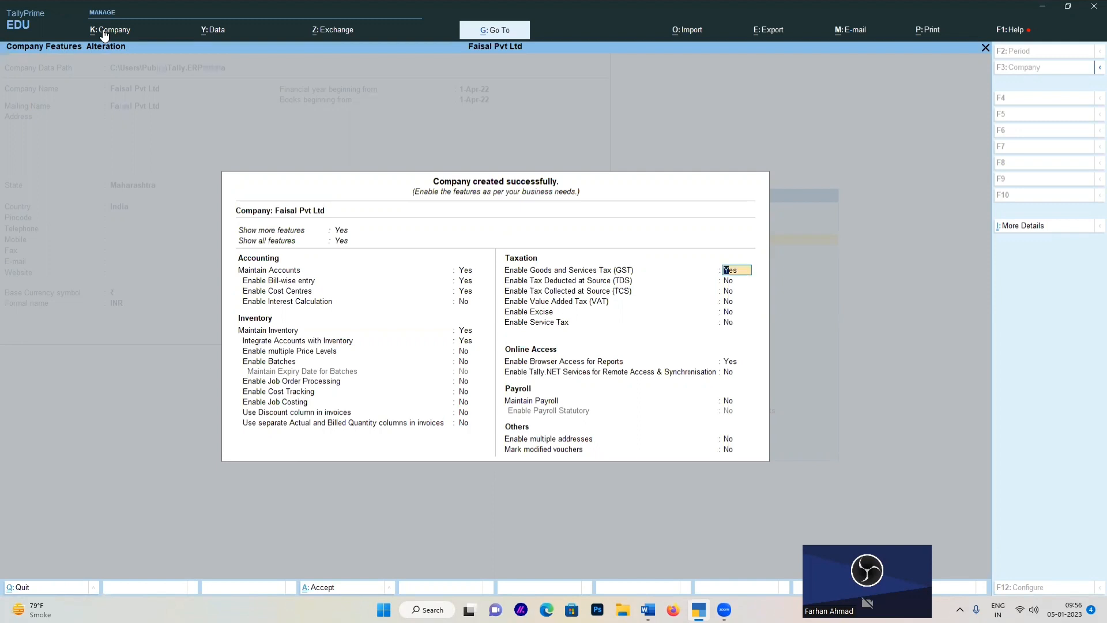
Step: Disable Goods and Services Tax (GST) and save the company features, keeping the other taxation, online access and payroll options
text(n)
key(Return)
key(Return)
key(Return)
key(Return)
key(Return)
key(Return)
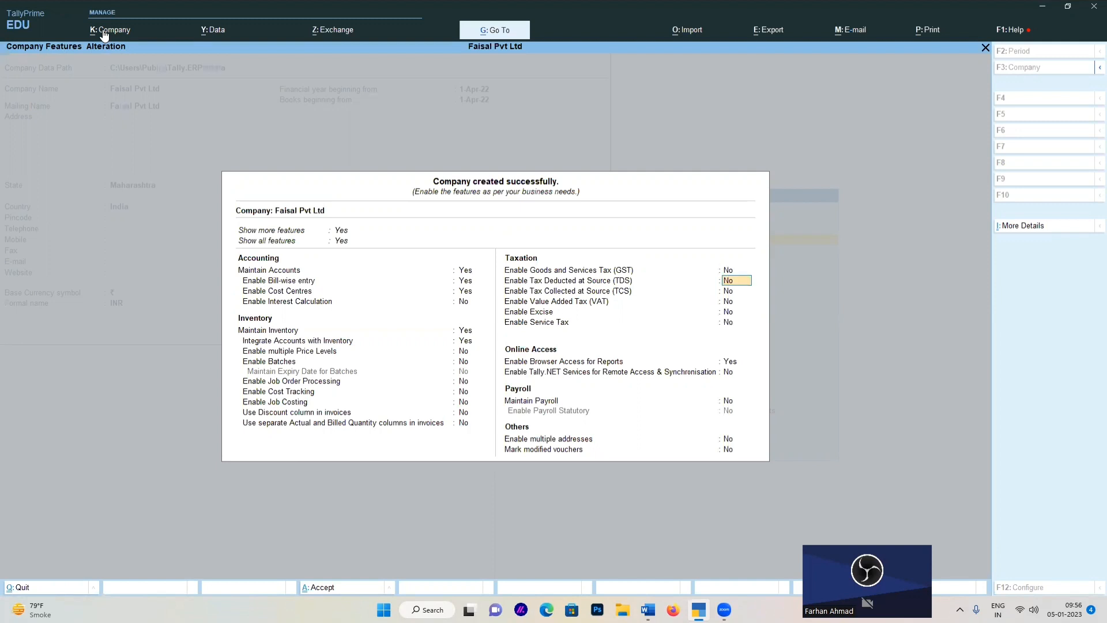
key(Return)
key(Return)
key(Return)
key(Return)
key(Return)
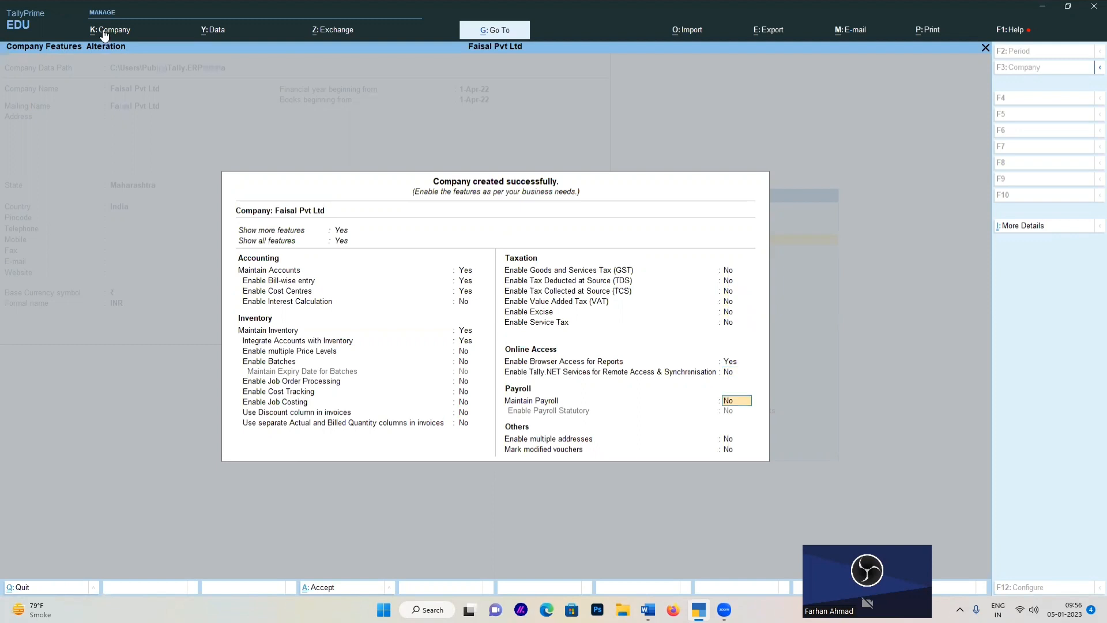
key(Return)
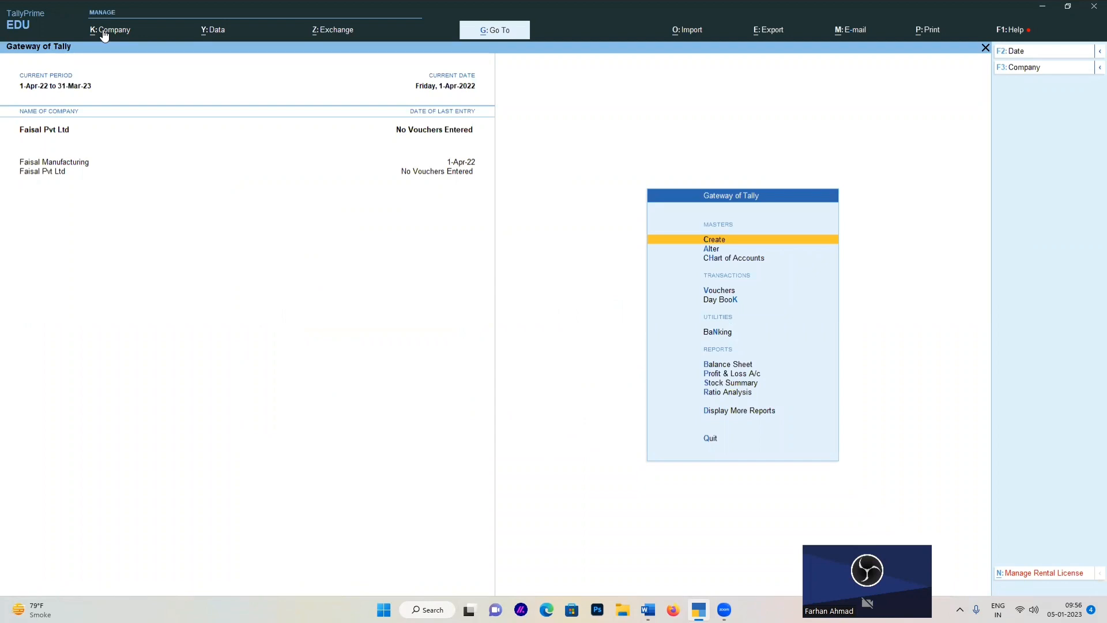
Step: Create a stock group named AC under Primary, with item quantities not added
key(Return)
key(Down)
key(Down)
key(Down)
key(Down)
key(Down)
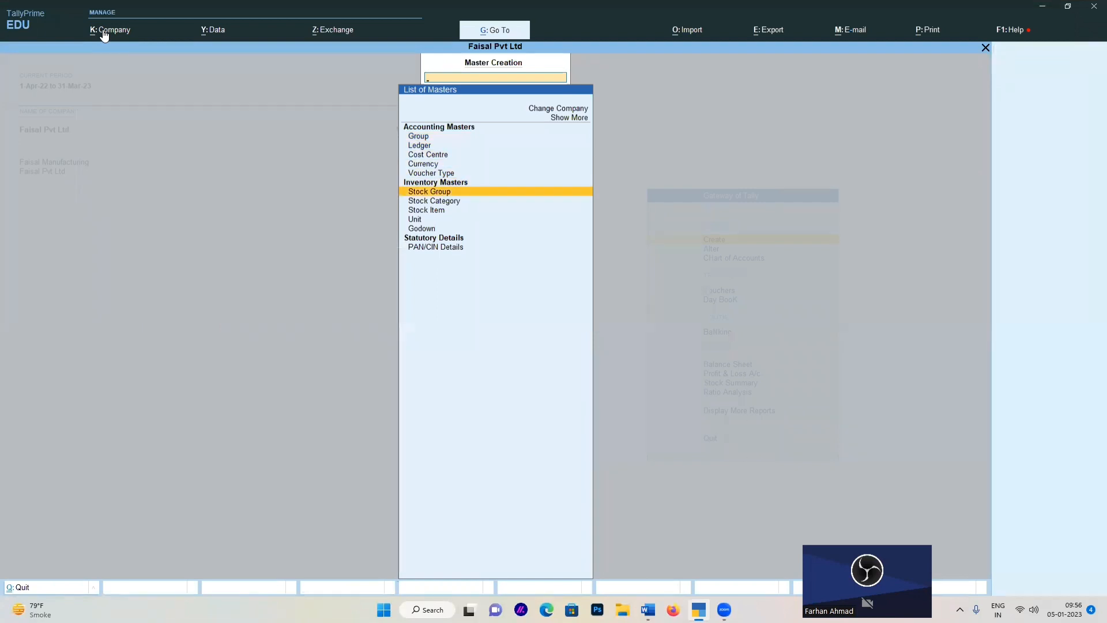
key(Return)
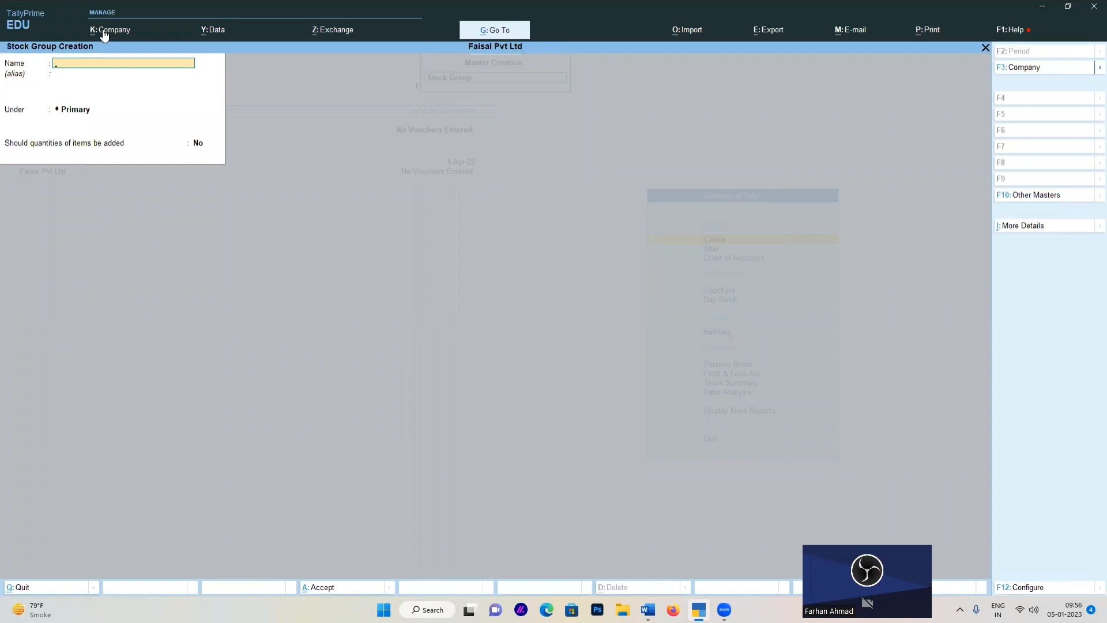
text(AC)
key(Return)
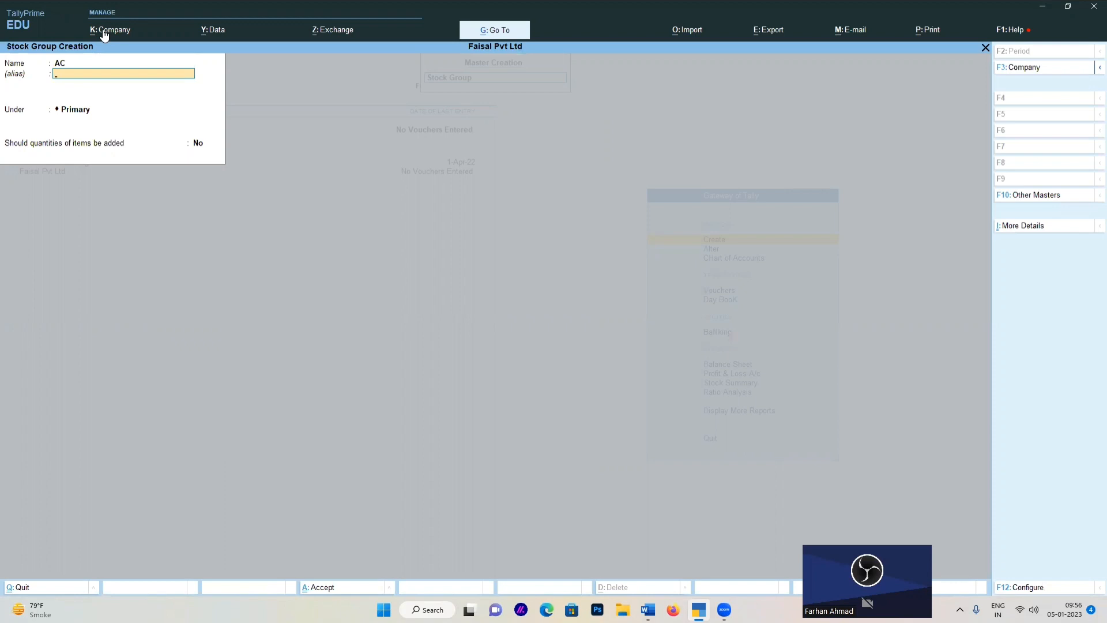
key(Return)
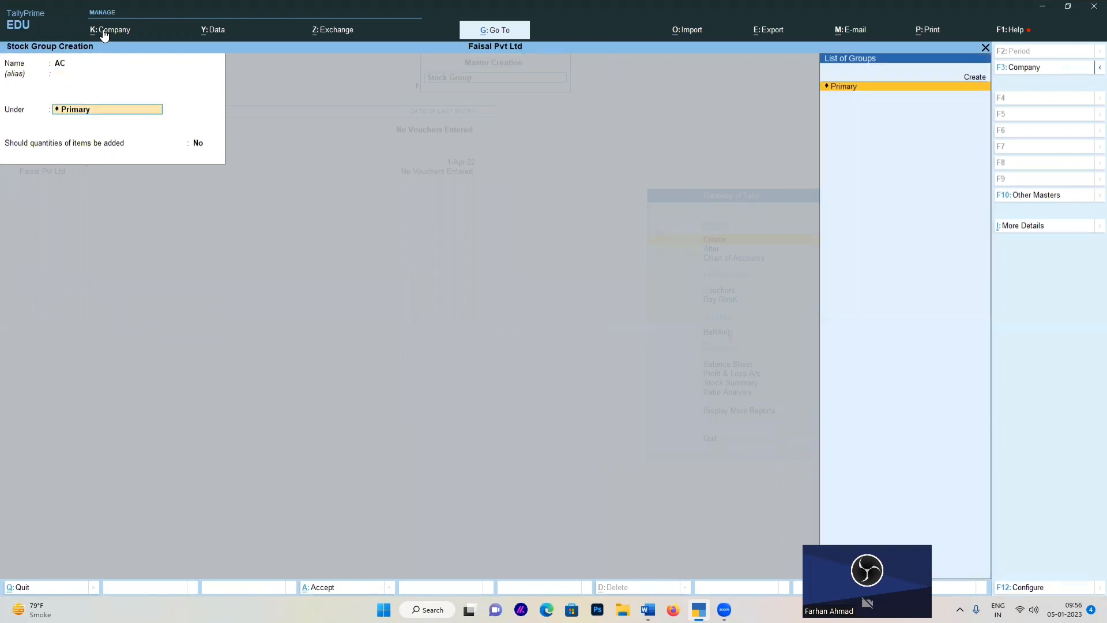
key(Return)
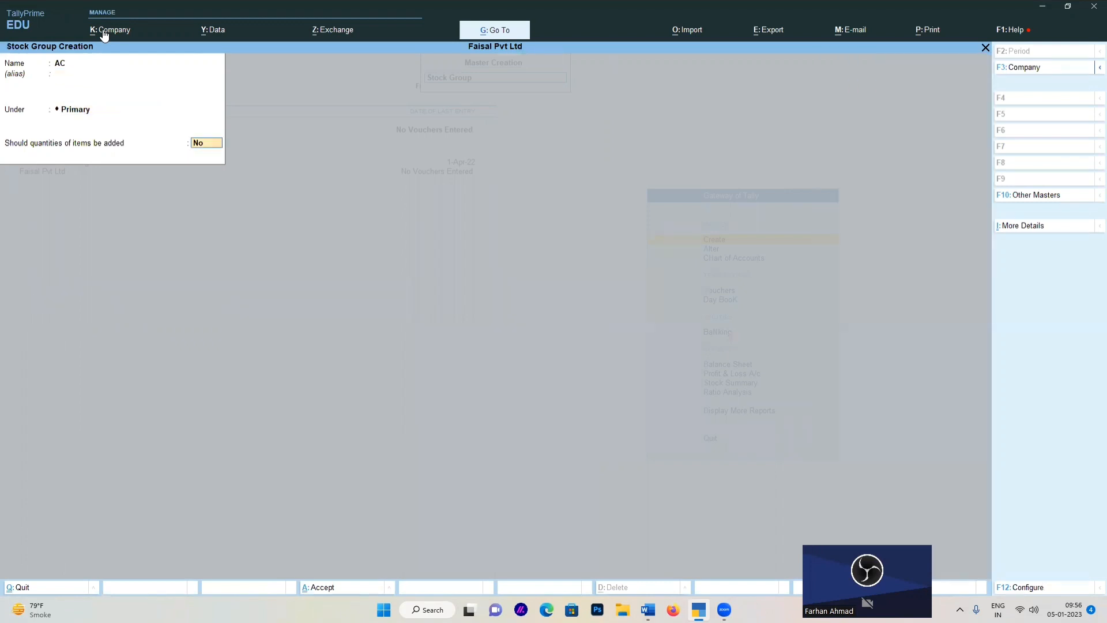
key(Return)
key(Return)
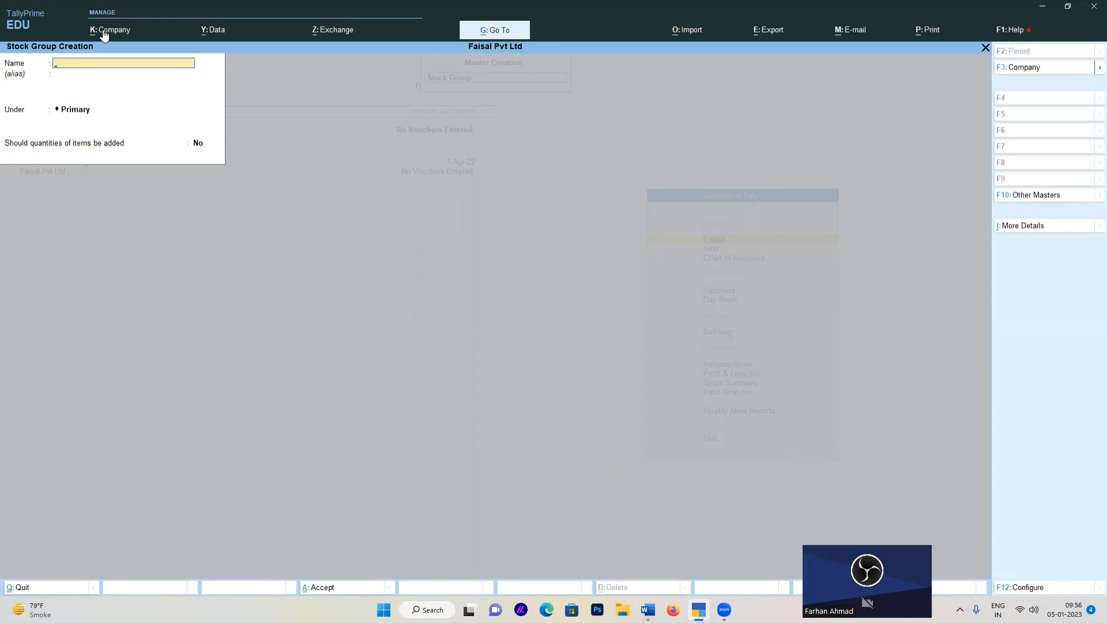
Step: Create a stock group named COMPRESSOR under Primary and return to the list of masters
text(COMPRESSOR)
key(Return)
key(Return)
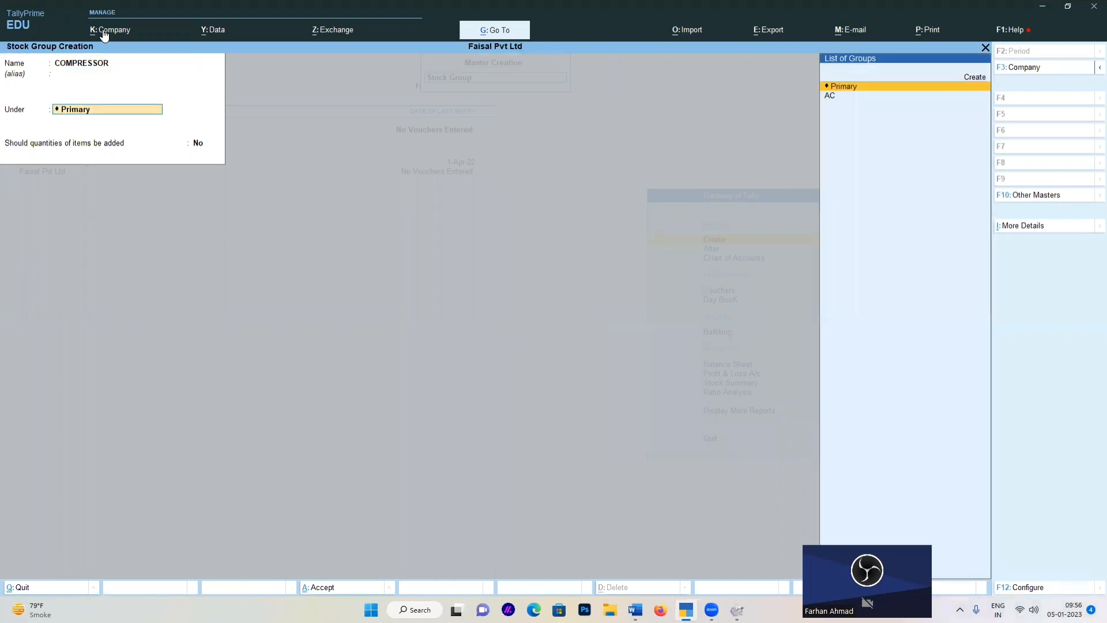
key(Return)
key(Return)
key(Return)
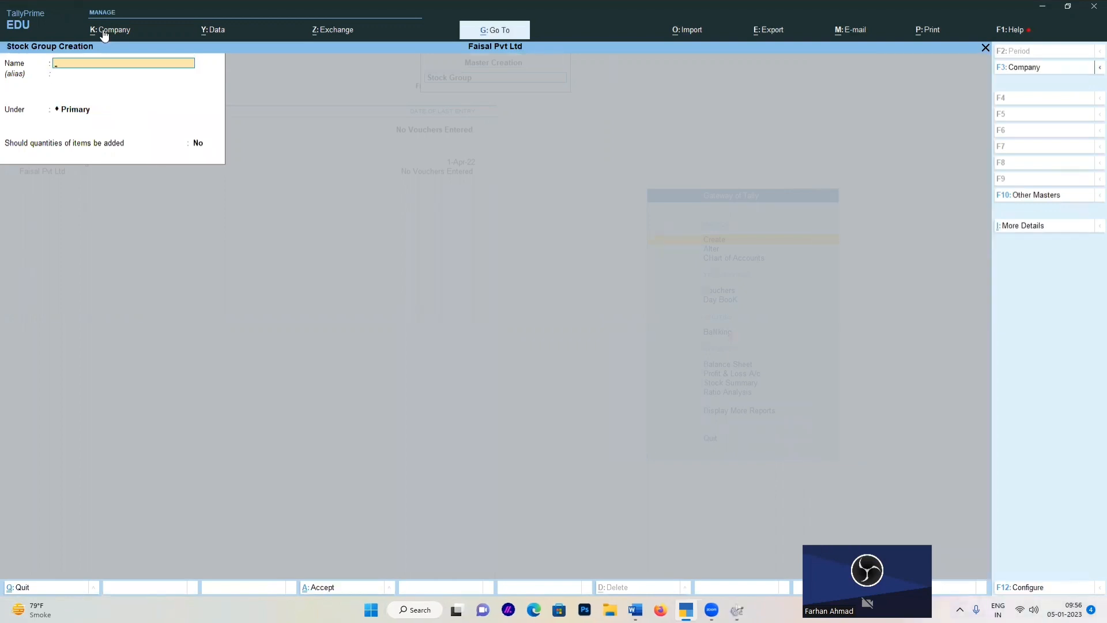
key(Escape)
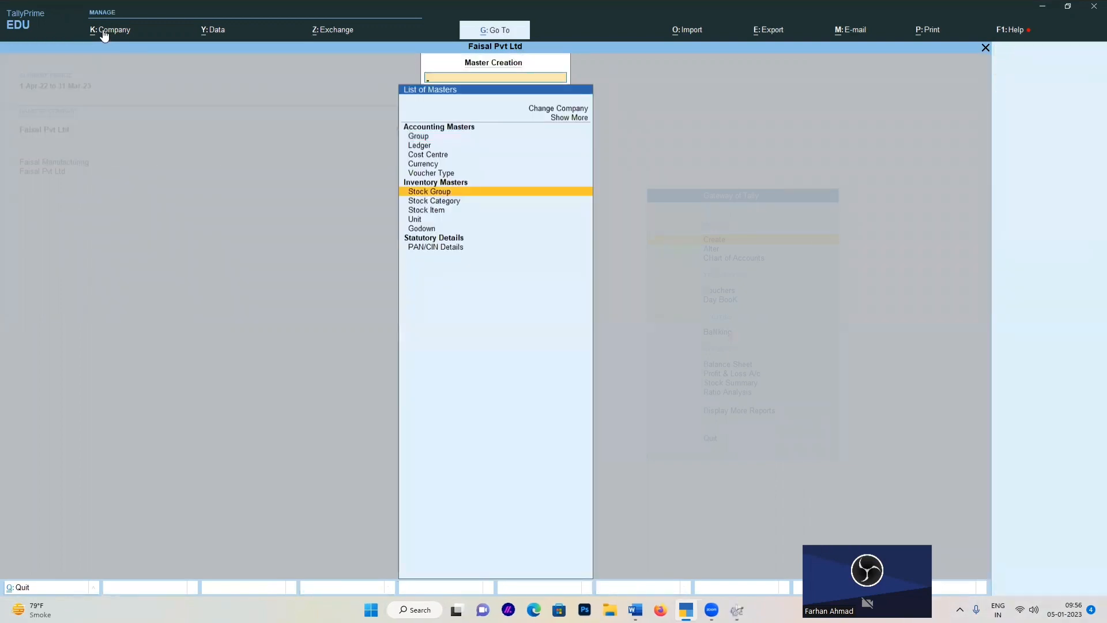
Step: Create a stock category named L.G under Primary
key(Down)
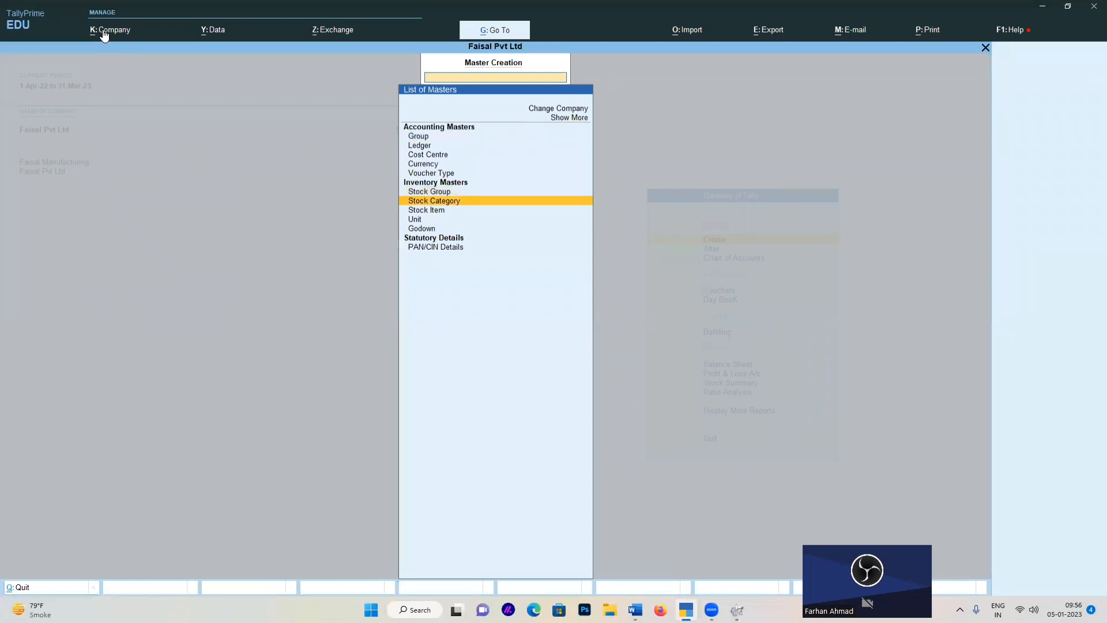
key(Return)
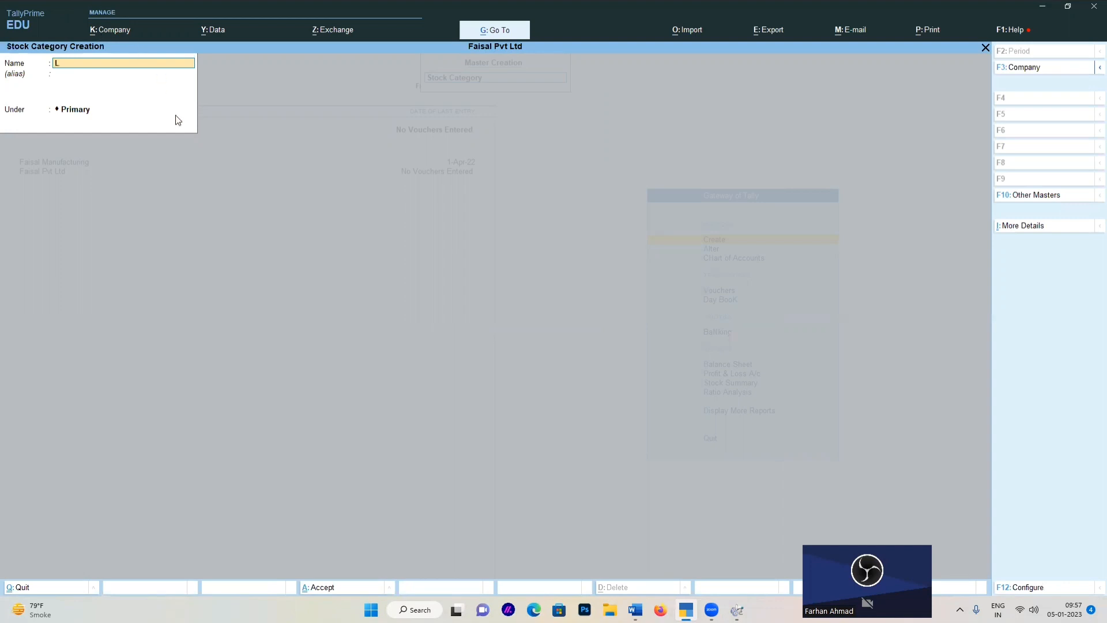
text(G)
key(Return)
key(Return)
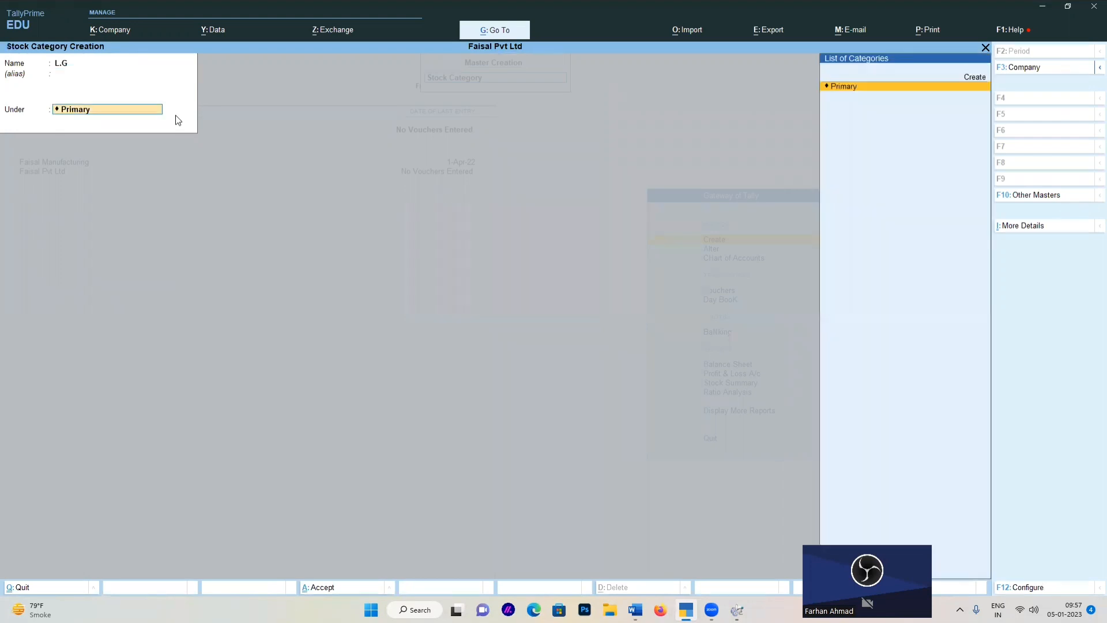
key(Return)
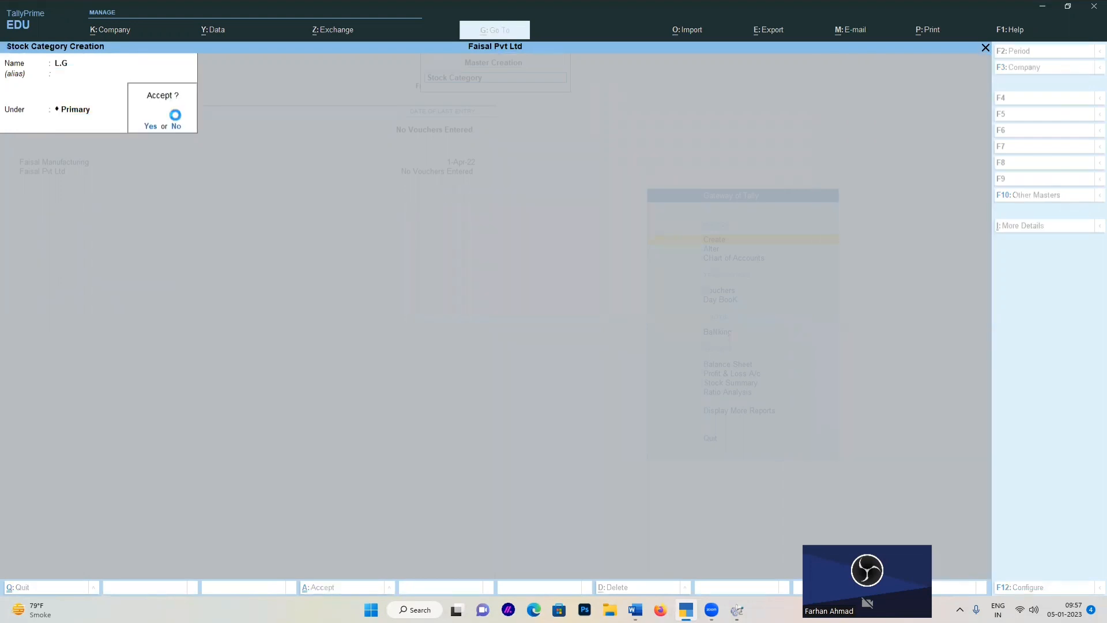
key(Return)
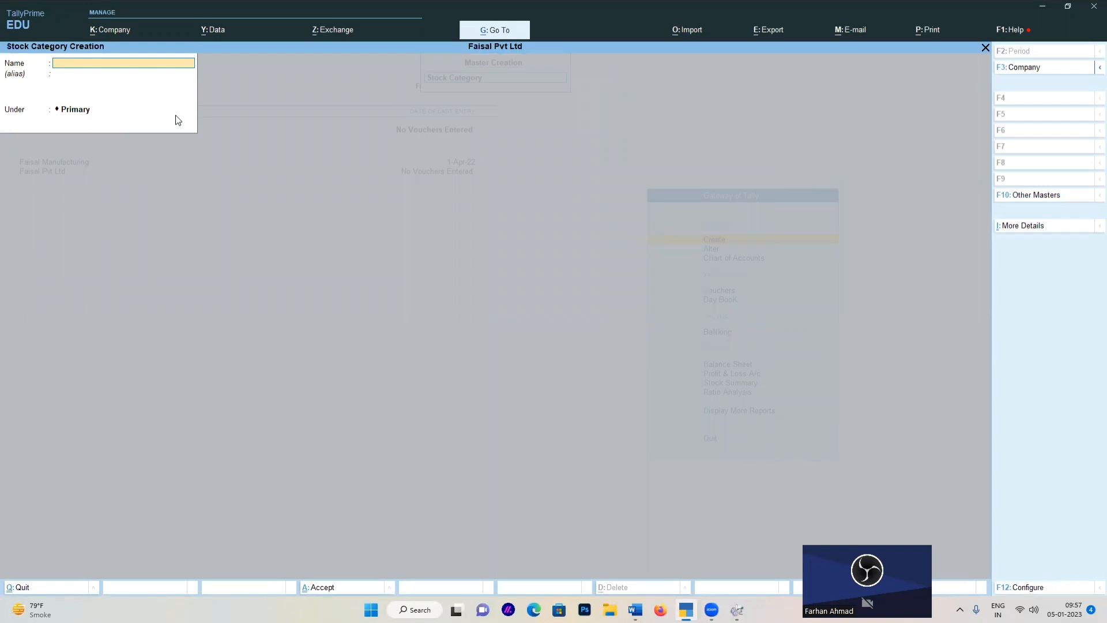
Step: Create a stock category named VOLTAGE under Primary
text(VOLTAGE)
key(Return)
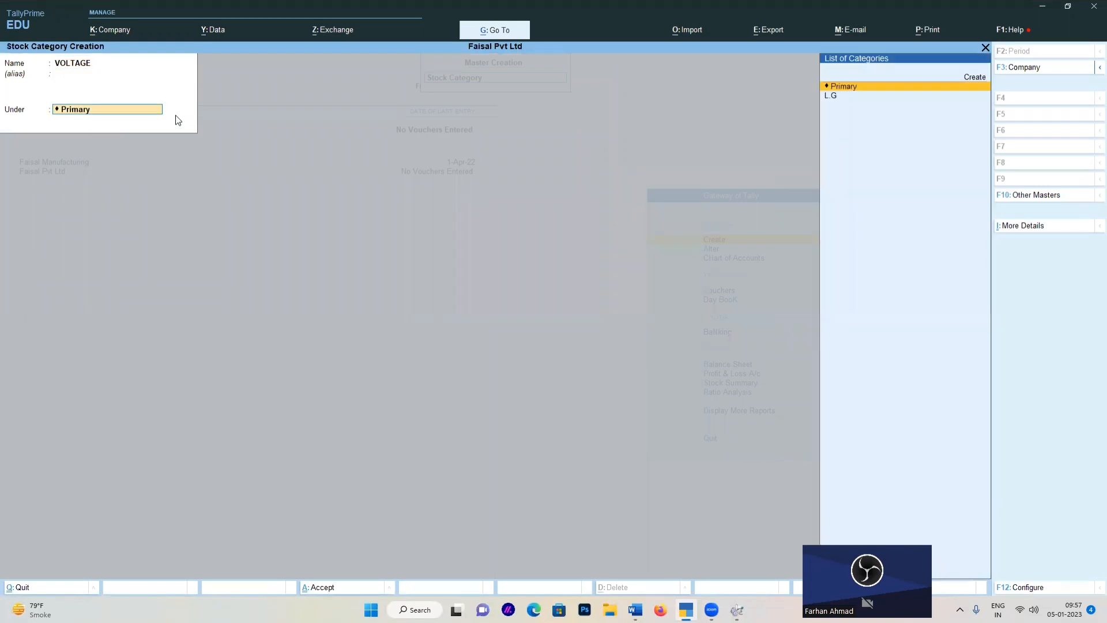
key(Return)
key(Return)
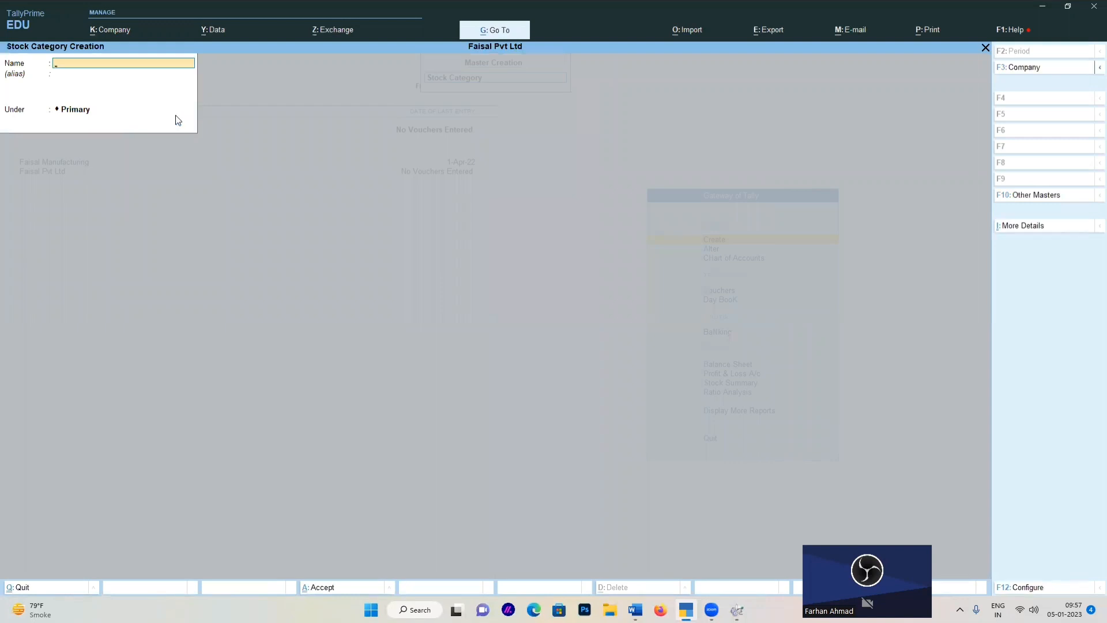
Step: Create a stock category named HAVELLS under Primary and return to the list of masters
text(HAVELLS)
key(Return)
key(Return)
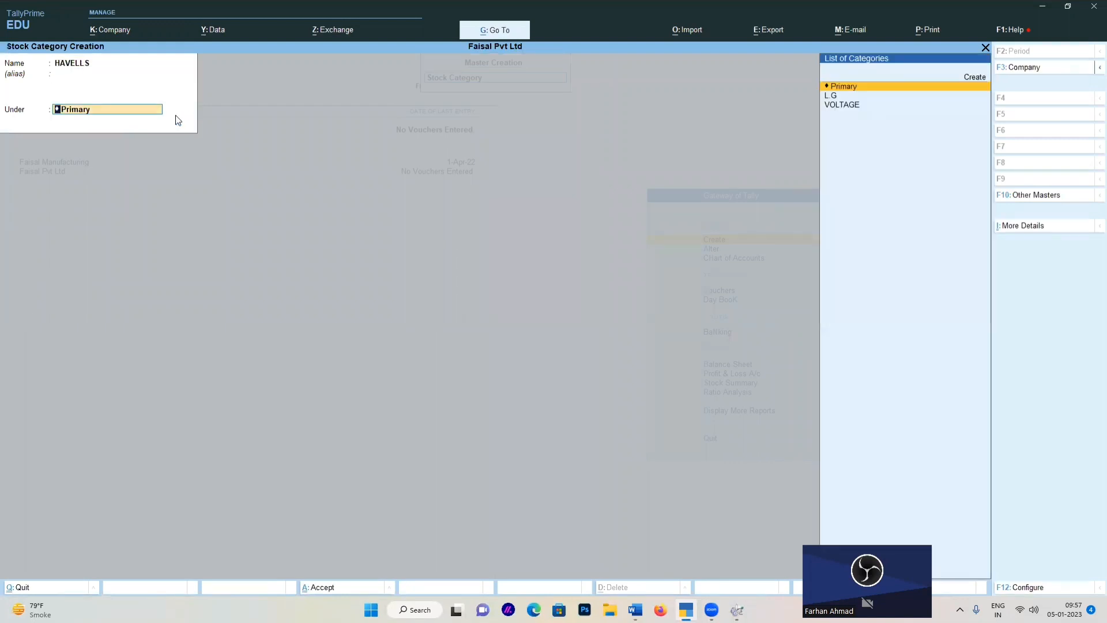
key(Return)
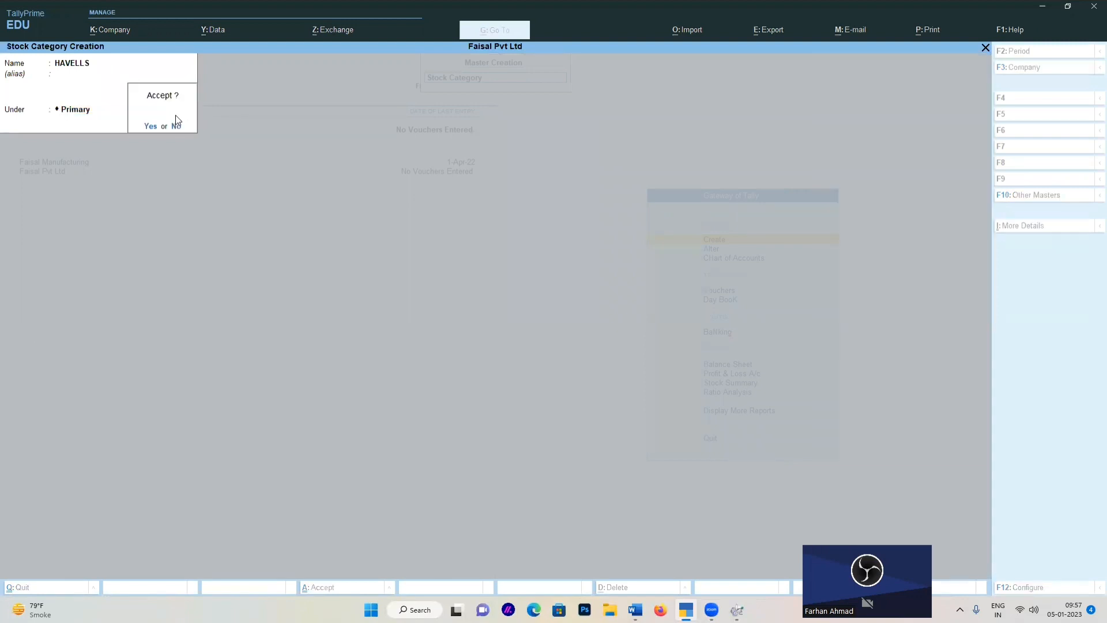
key(Return)
key(Escape)
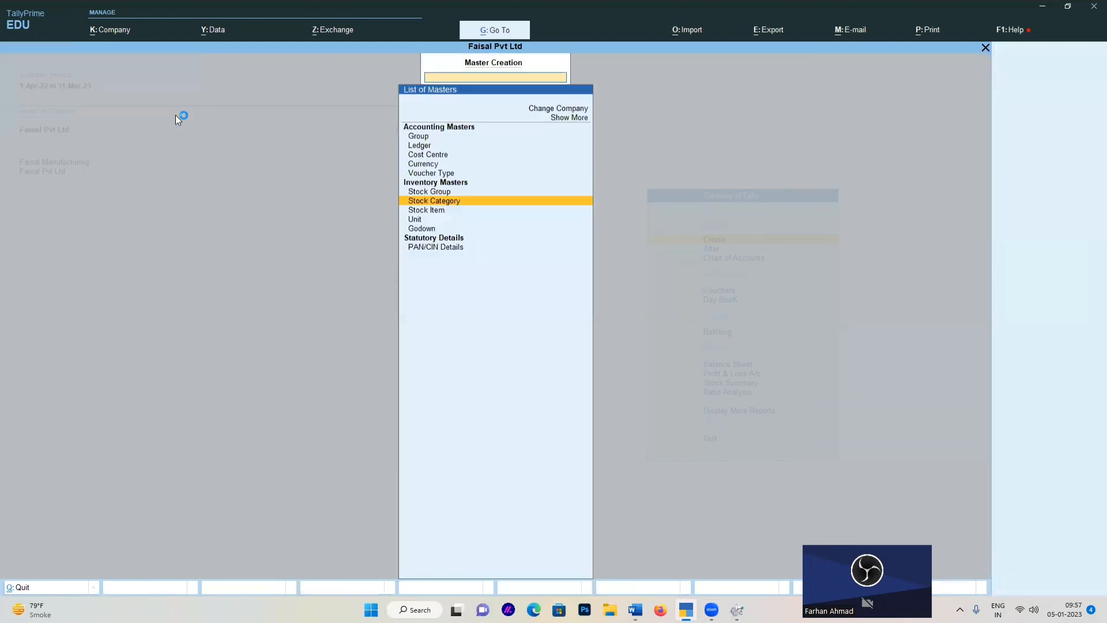
Step: Create a simple unit with symbol PCS, formal name PIECES and 0 decimal places
key(Down)
key(Down)
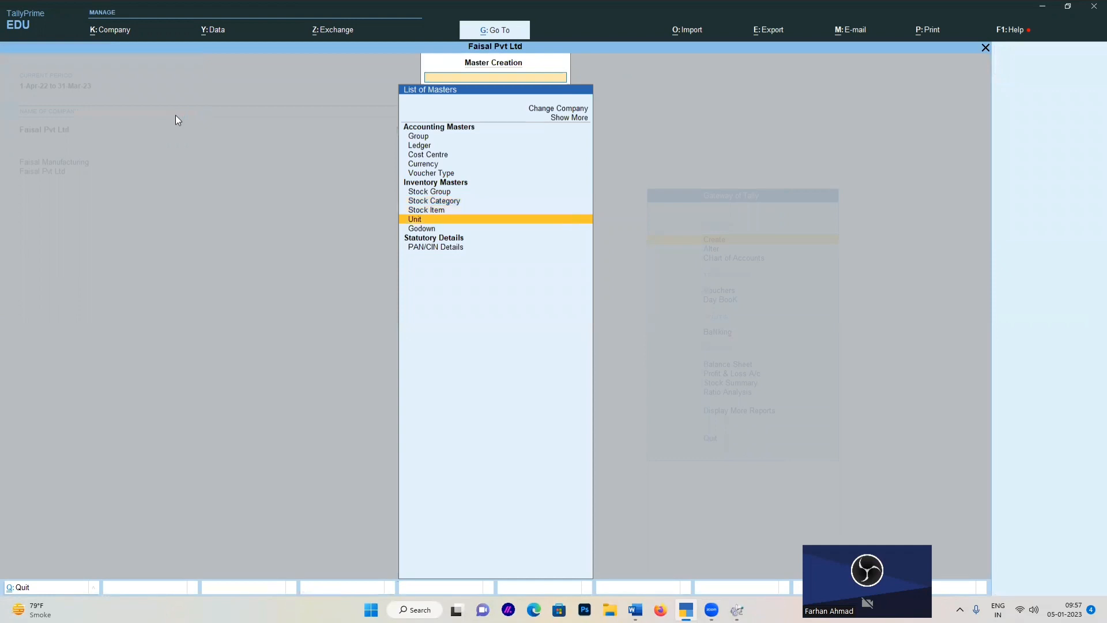
key(Return)
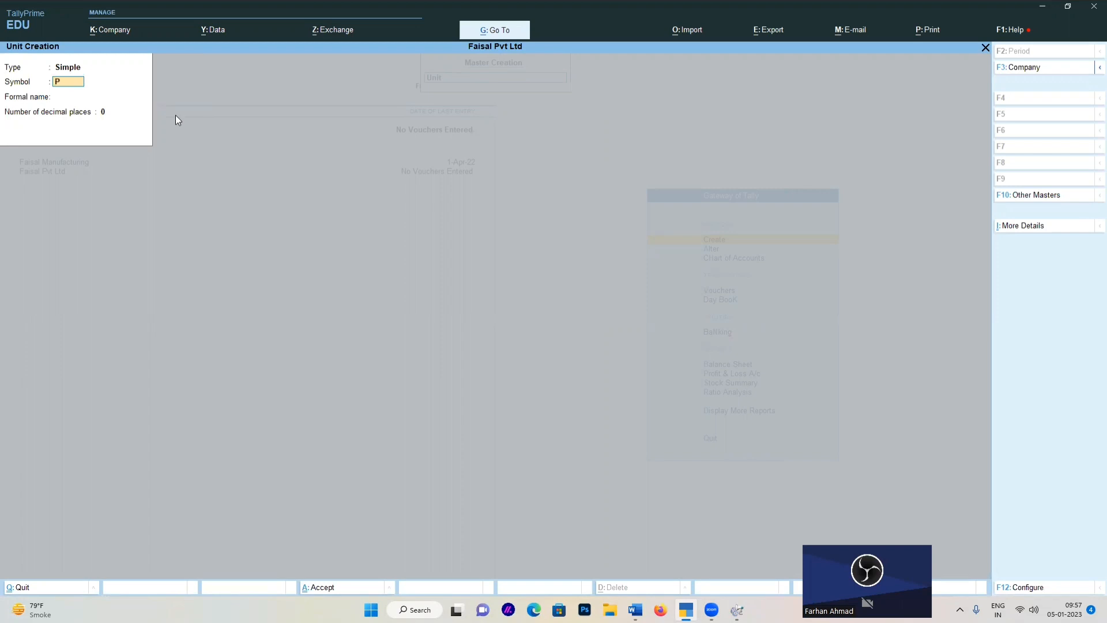
text(CS)
key(Return)
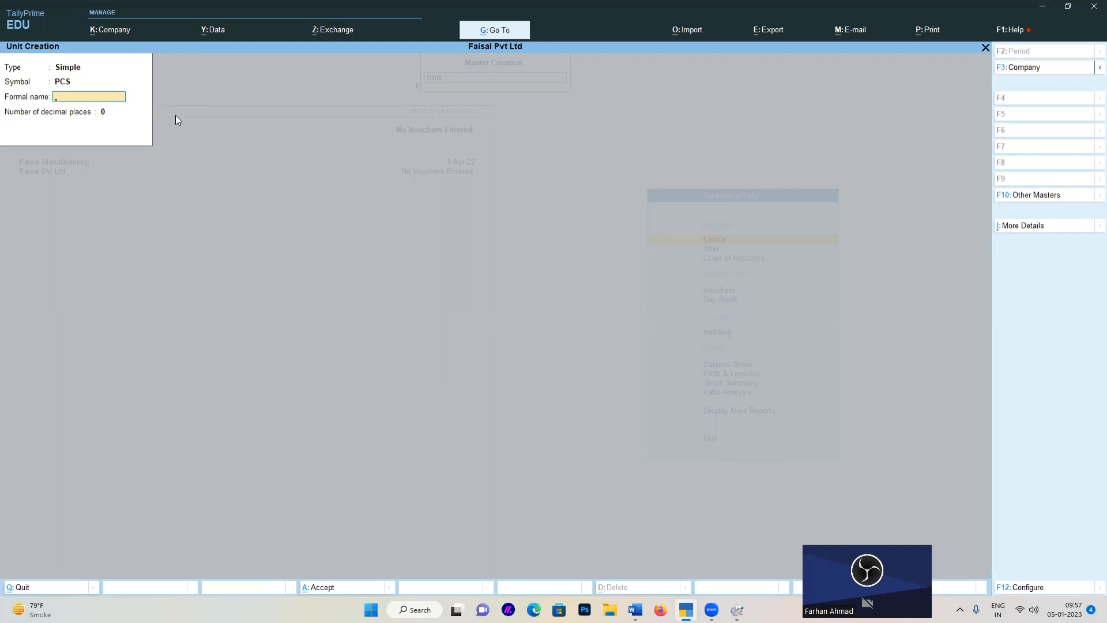
text(PIECES)
key(Return)
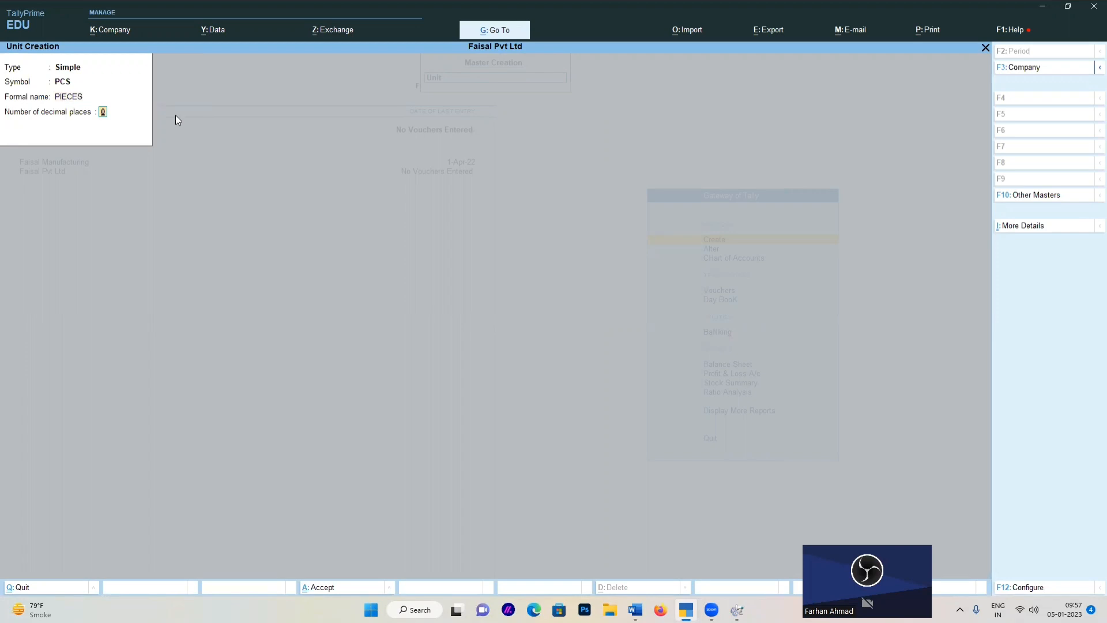
key(Return)
key(Return)
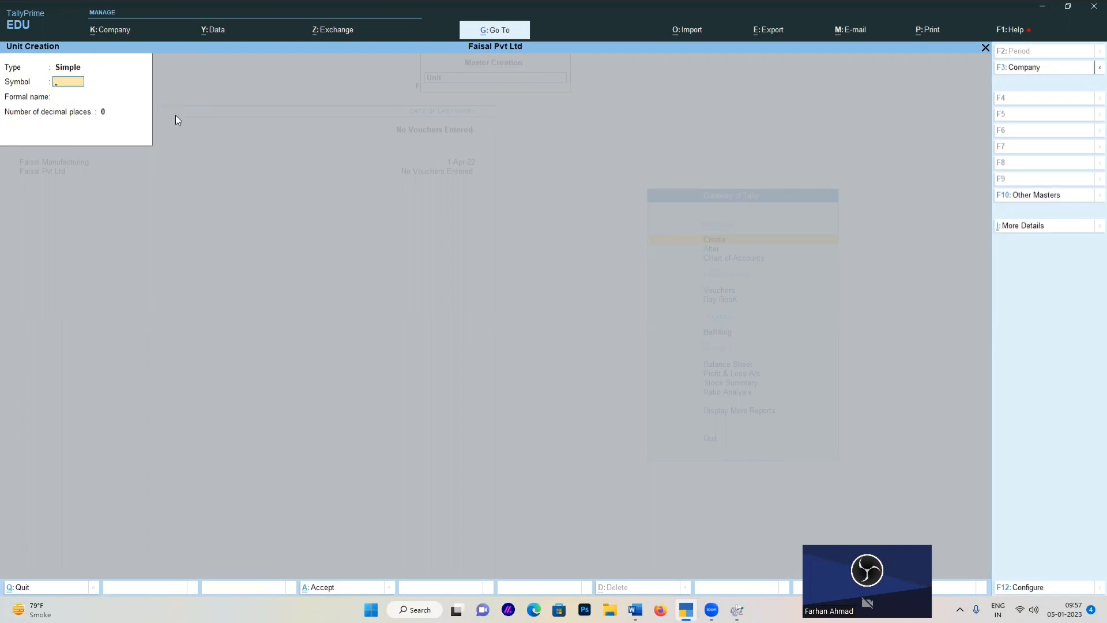
Step: Create a simple unit with symbol NO, formal name NNUMBER and 0 decimal places, and return to the list of masters
text(NO)
key(Return)
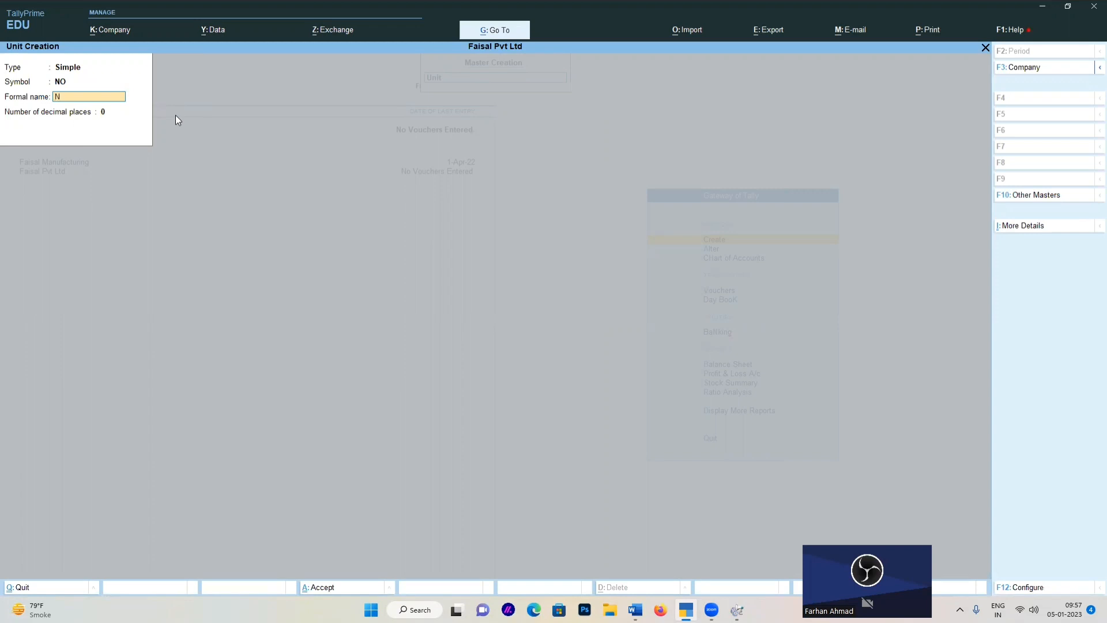
text(NUMBER)
key(Return)
key(Return)
key(Return)
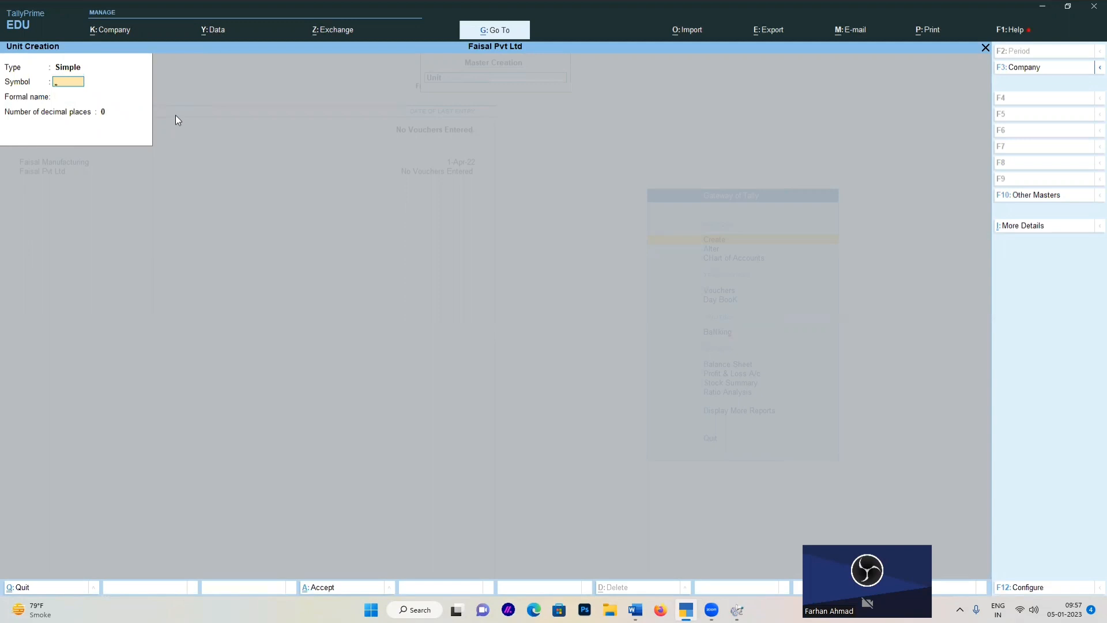
key(Escape)
key(Return)
Step: Start a new godown and name it Showroom Main, without an alias
key(Down)
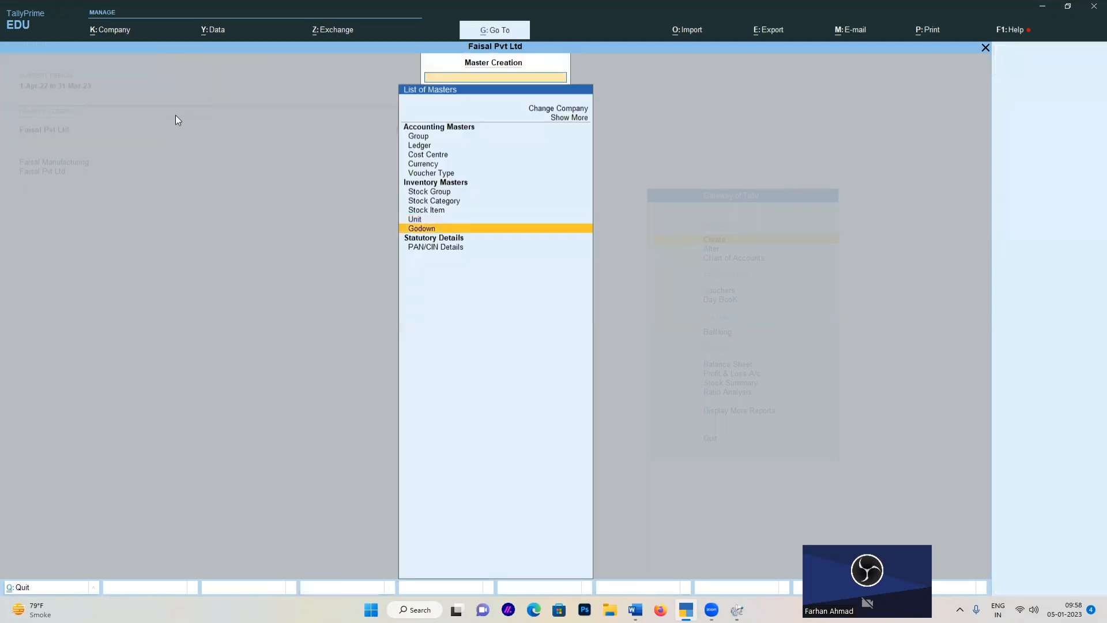
key(Return)
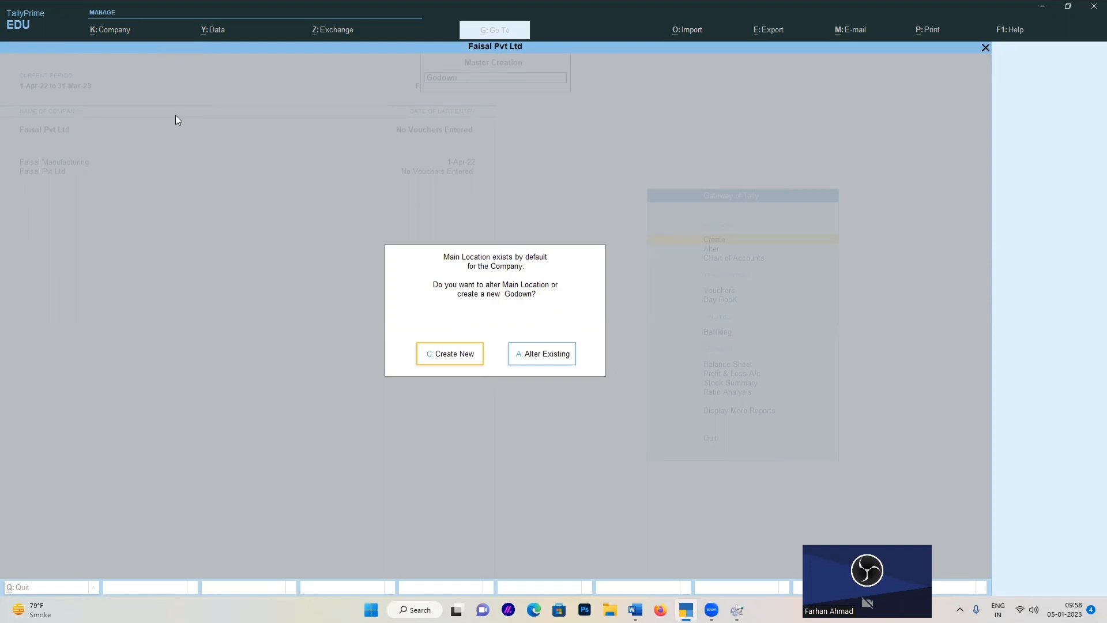
key(Return)
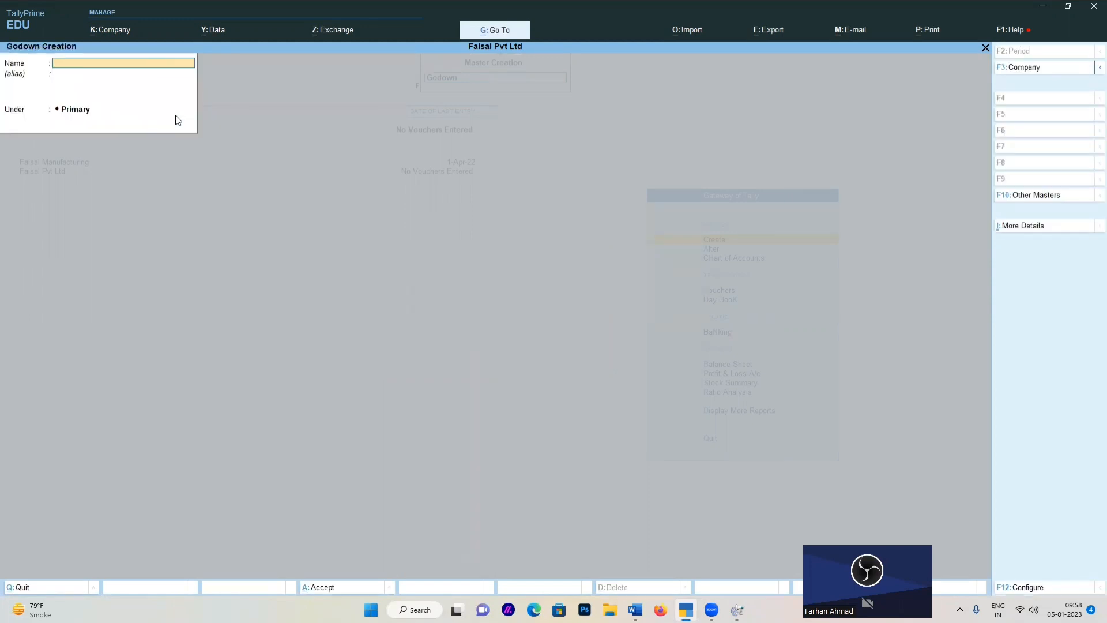
text(Showroom Main)
key(Return)
key(Return)
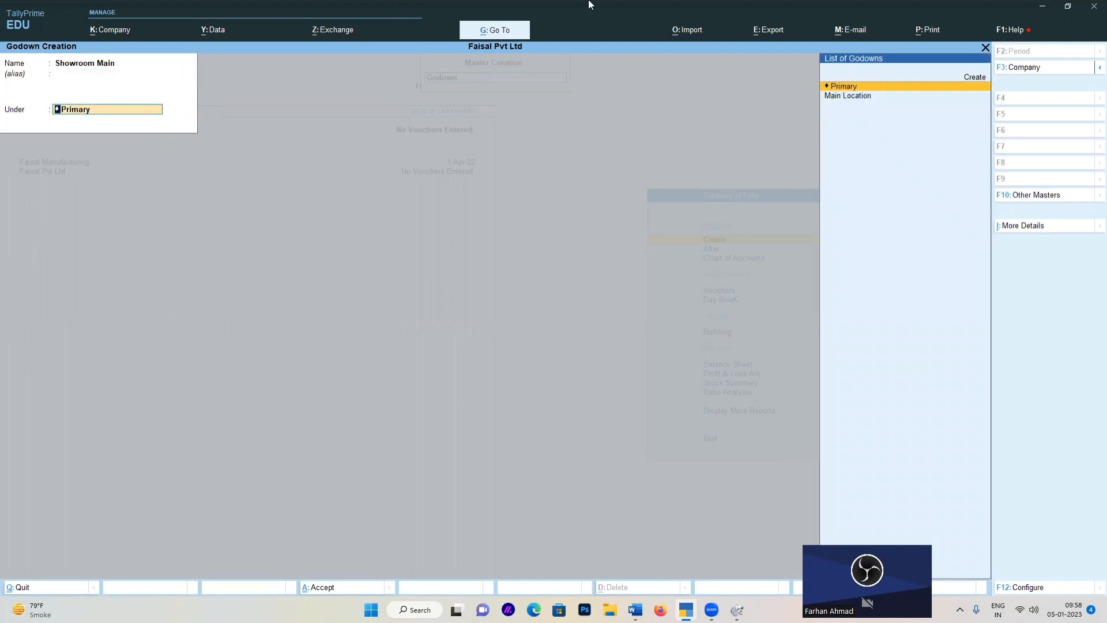
Step: Enter the godown's address in its additional details
click(1032, 228)
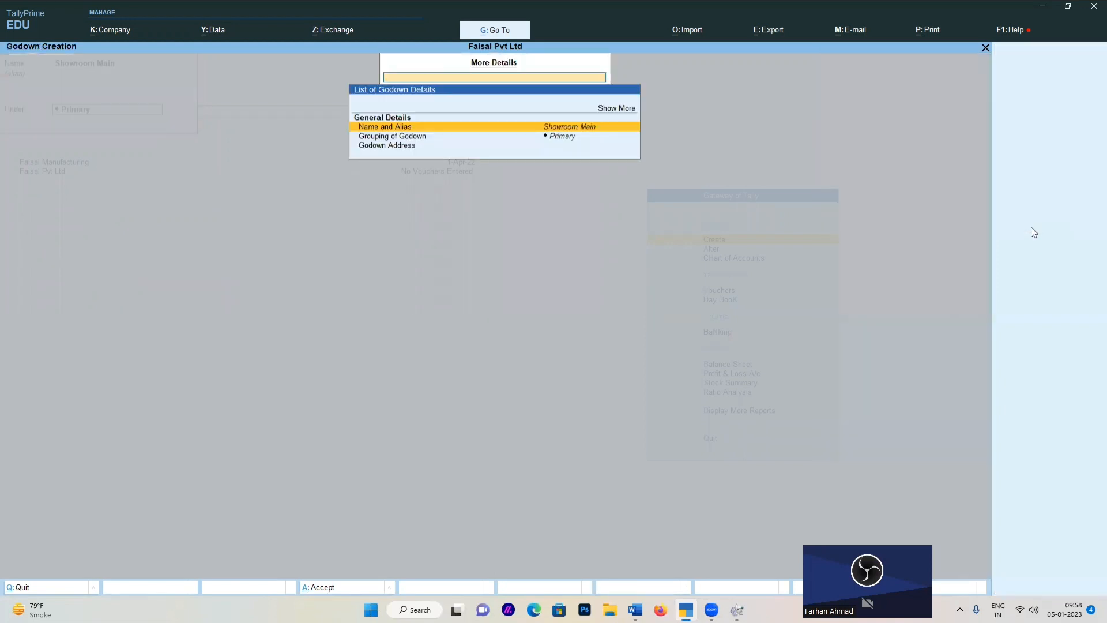
key(Down)
key(Down)
key(Return)
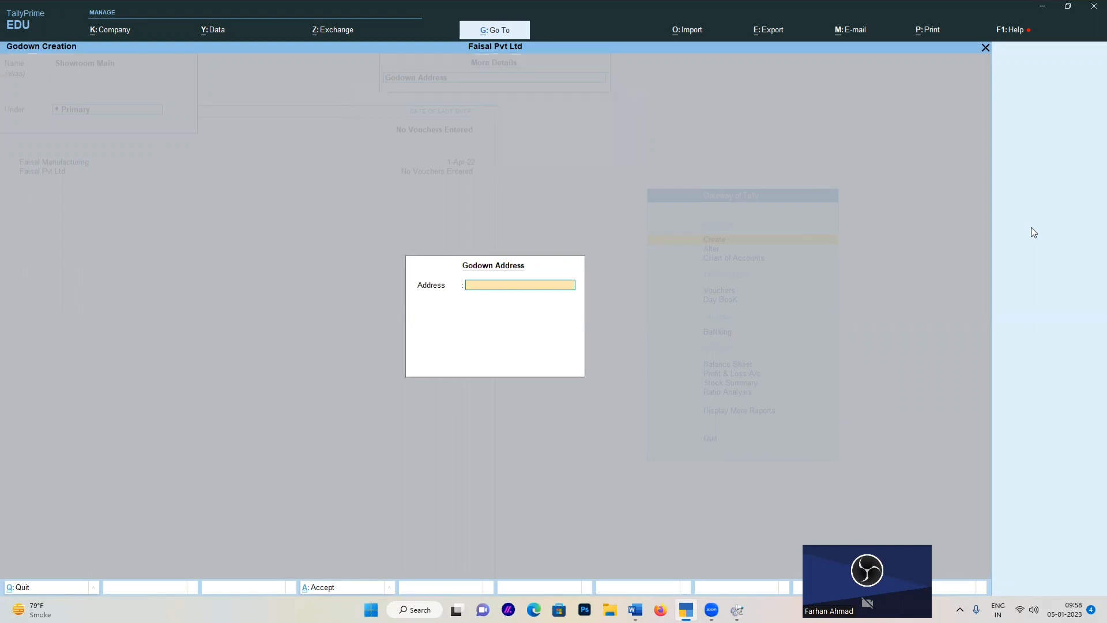
text(Andheri west)
key(Return)
key(Return)
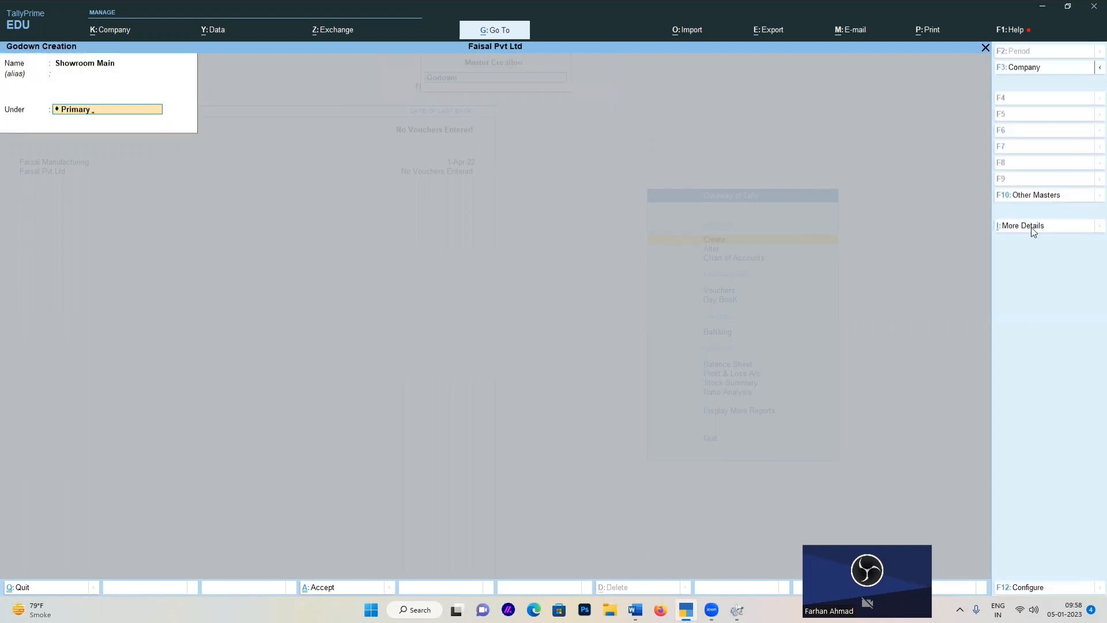
Step: Save the Showroom Main godown under Primary and return to the list of masters
key(Return)
key(Return)
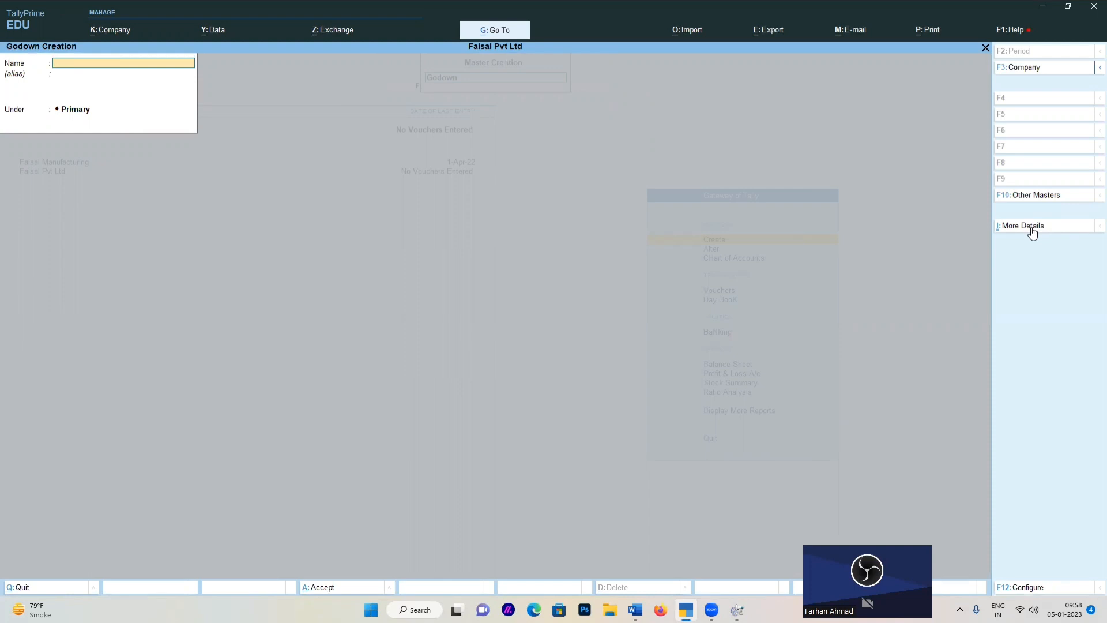
key(Escape)
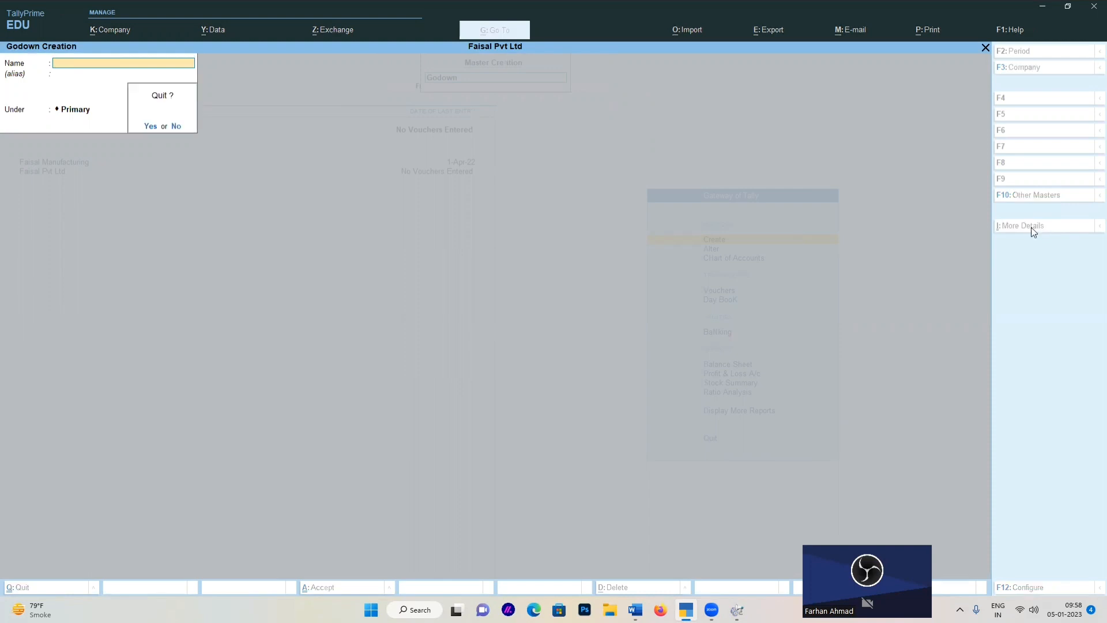
key(Return)
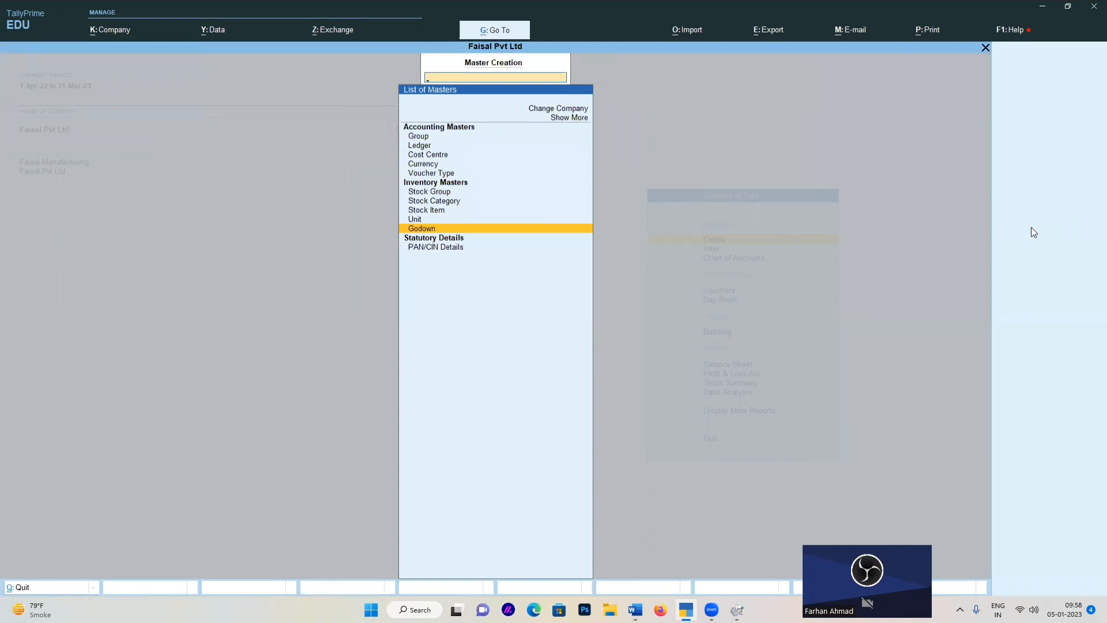
Step: Start a stock item named LG 1.5 TON WINDOW AC and place it under the AC stock group
key(Up)
key(Up)
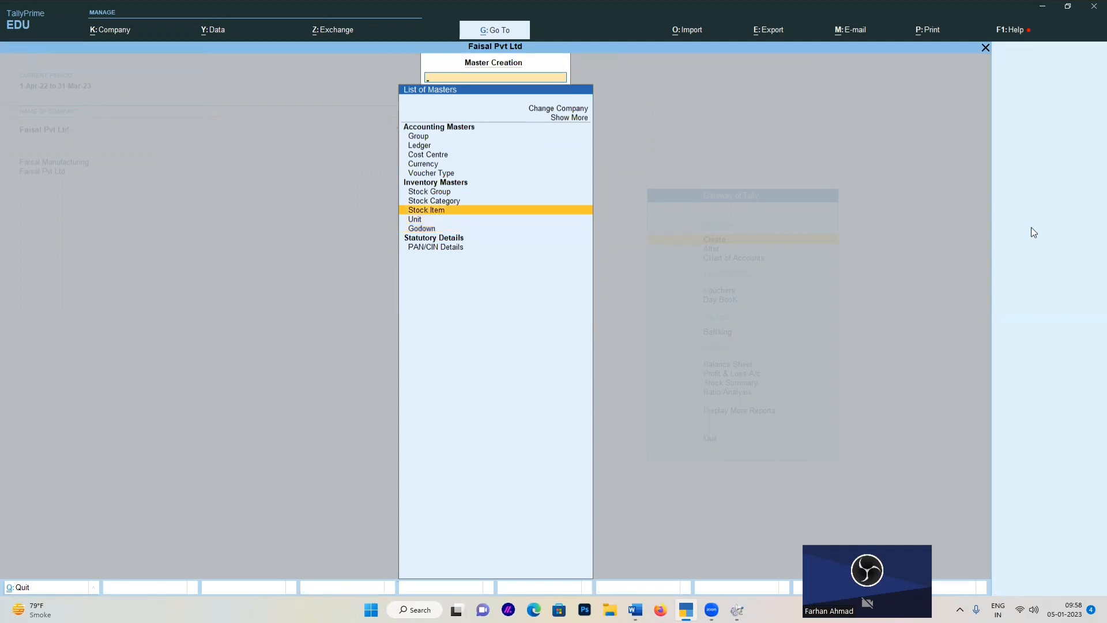
key(Return)
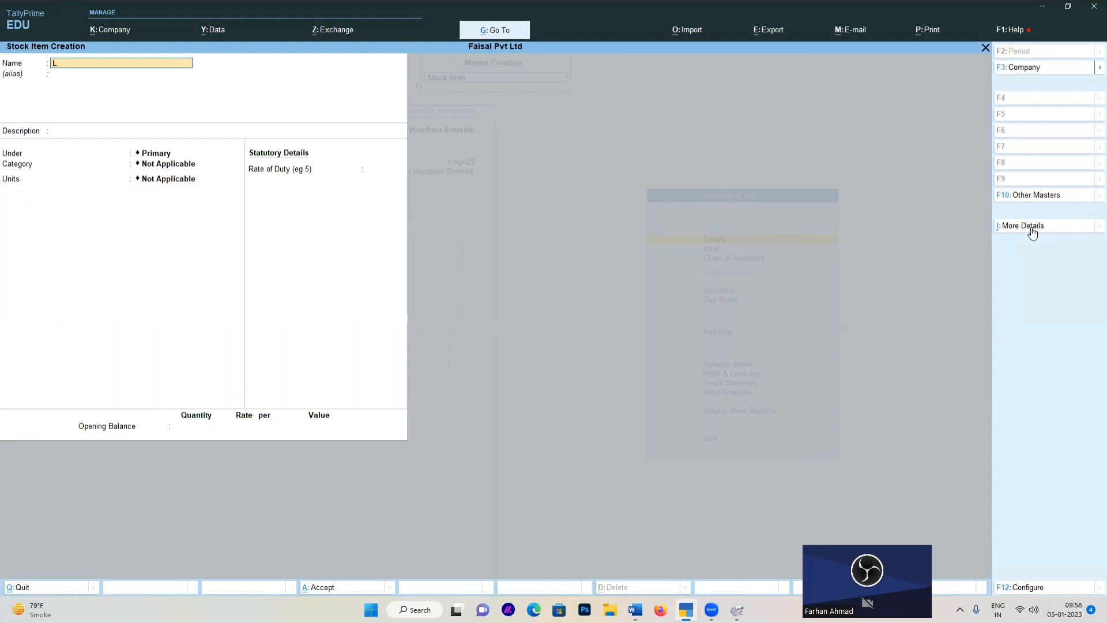
text(G 1.5 TON WINDOW AC)
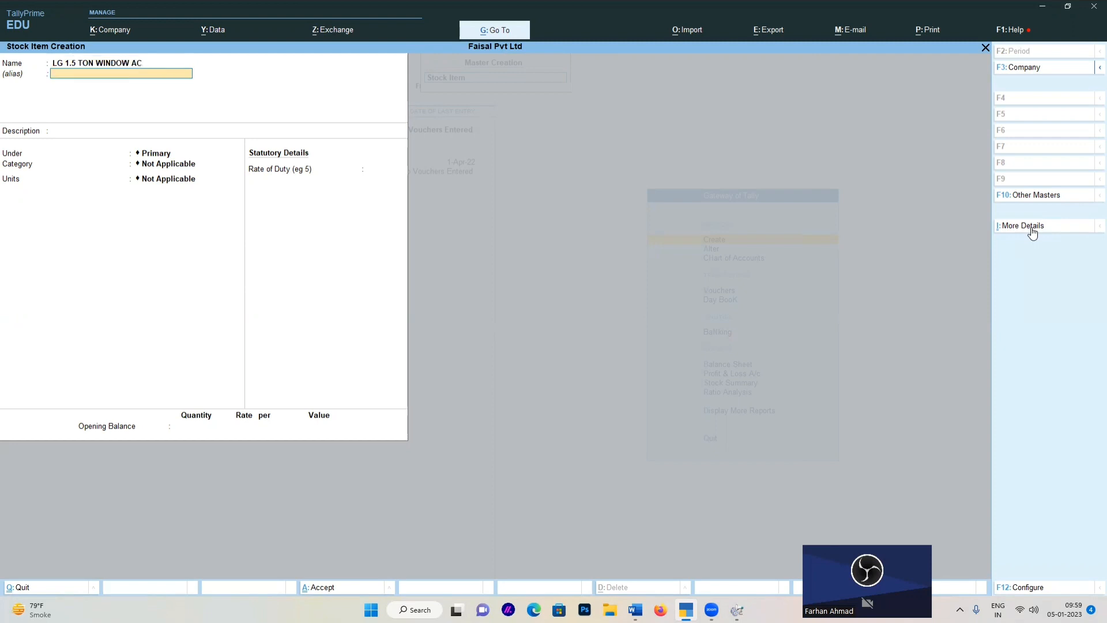
key(Return)
key(Return)
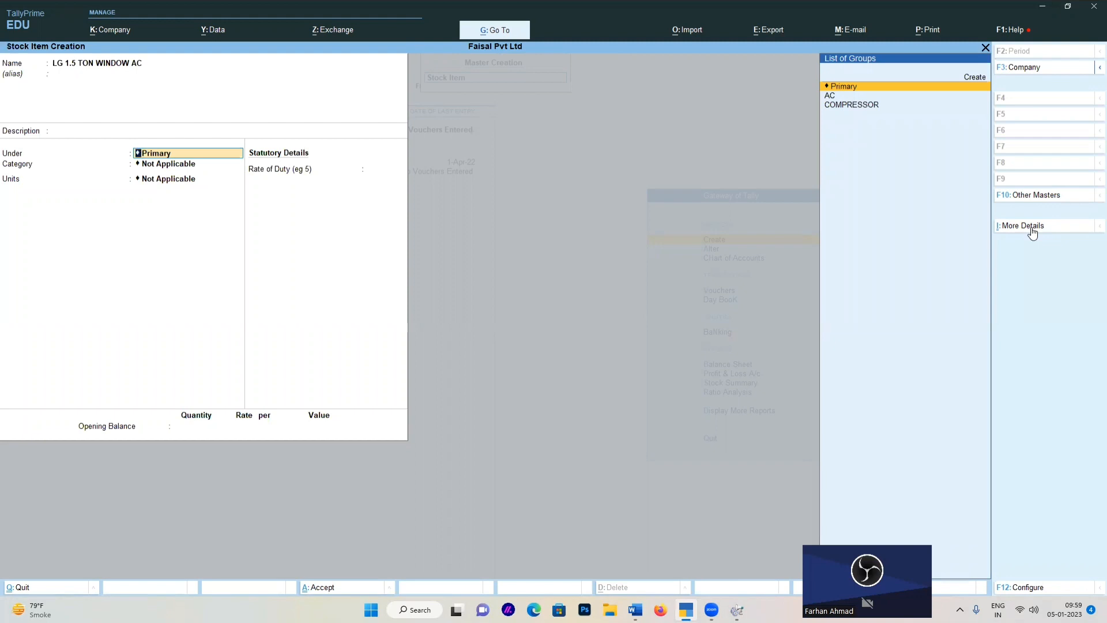
key(Down)
key(Return)
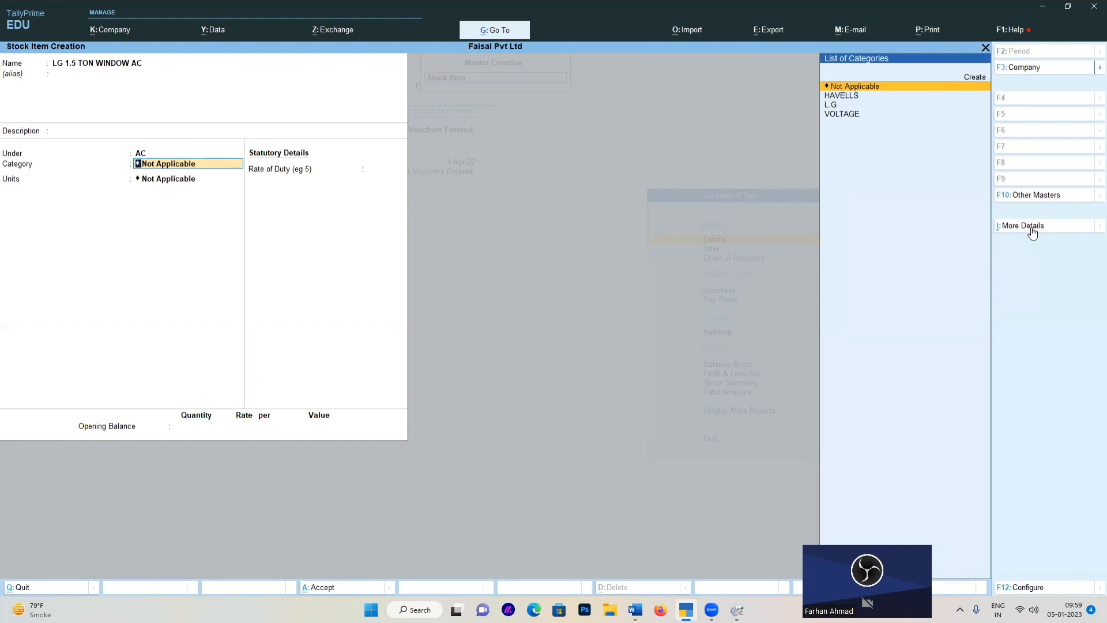
Step: Assign the stock item the category L.G and the unit PCS
key(Down)
key(Down)
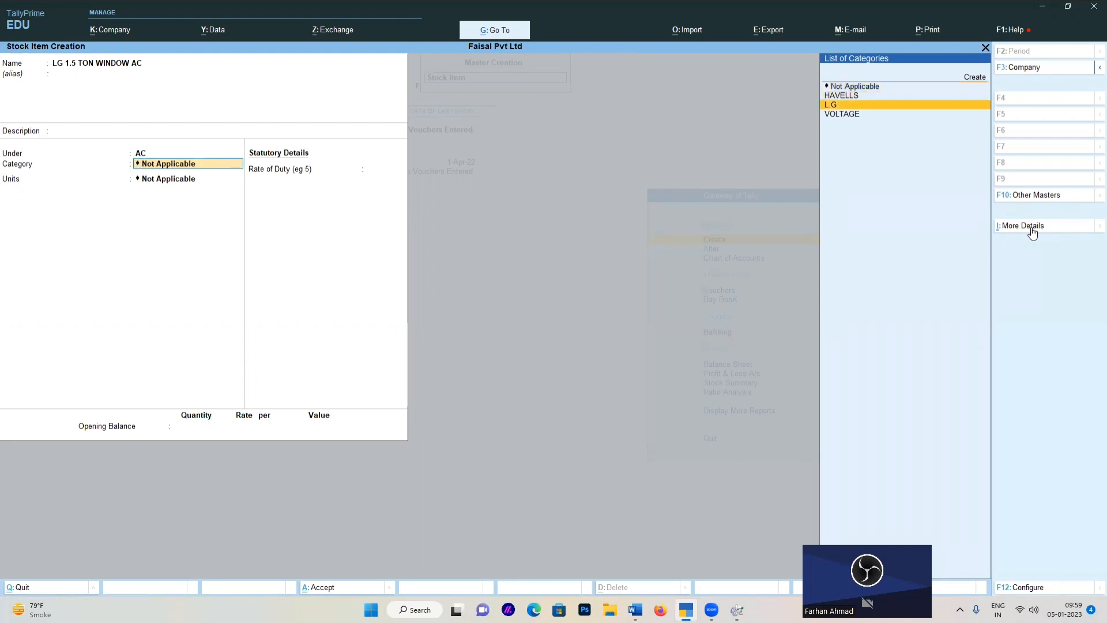
key(Return)
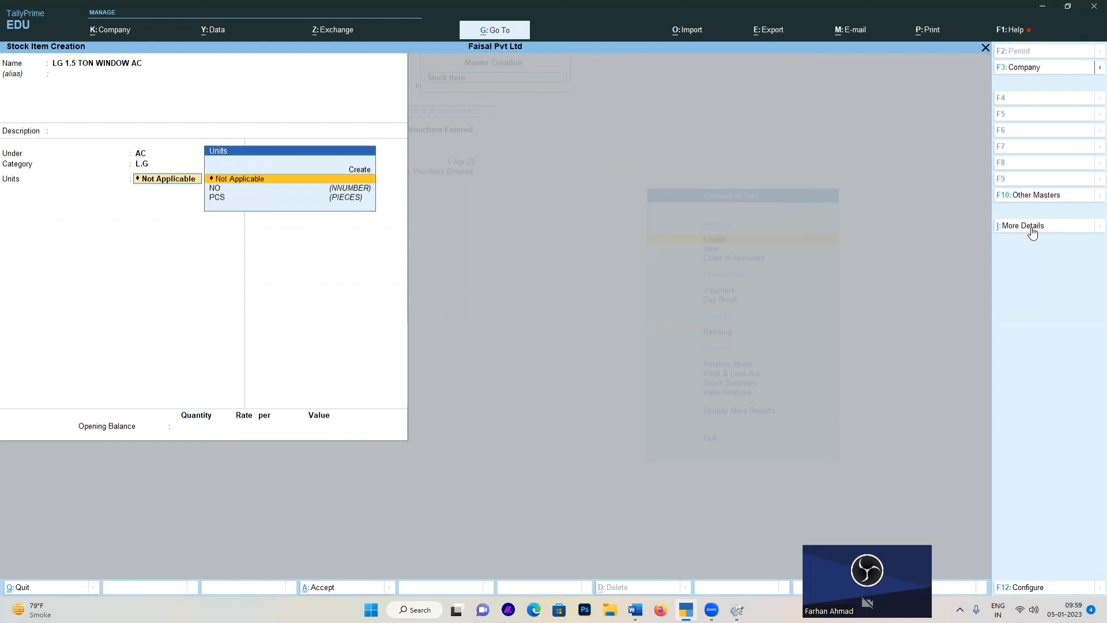
key(Down)
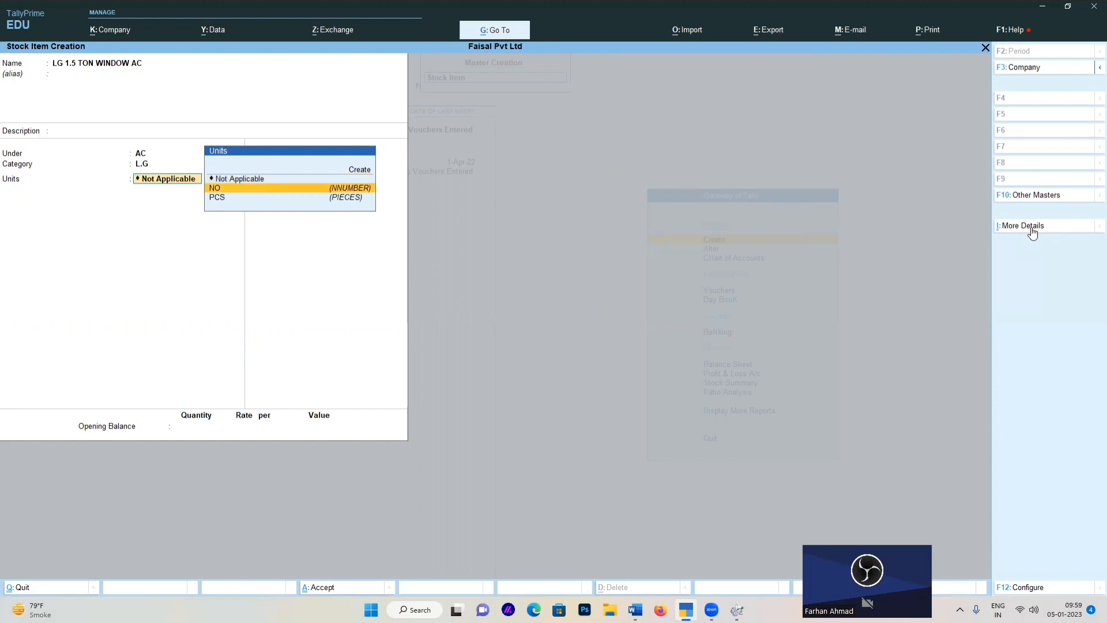
key(Down)
key(Return)
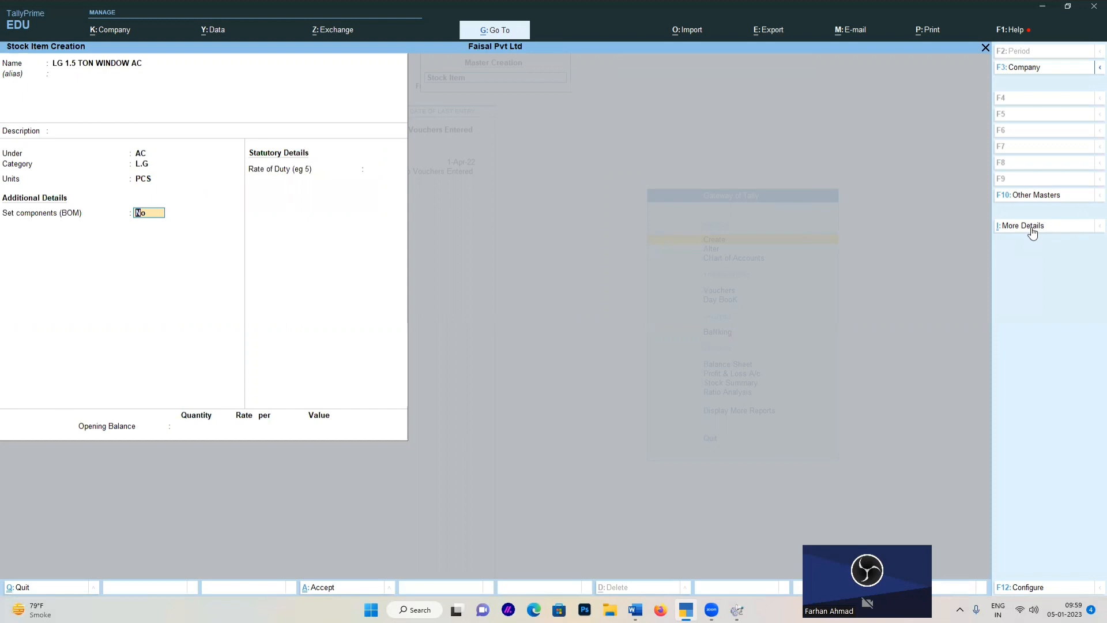
Step: Save the stock item with components (BOM) set to No and a duty rate of 0, and return to the list of masters
key(Return)
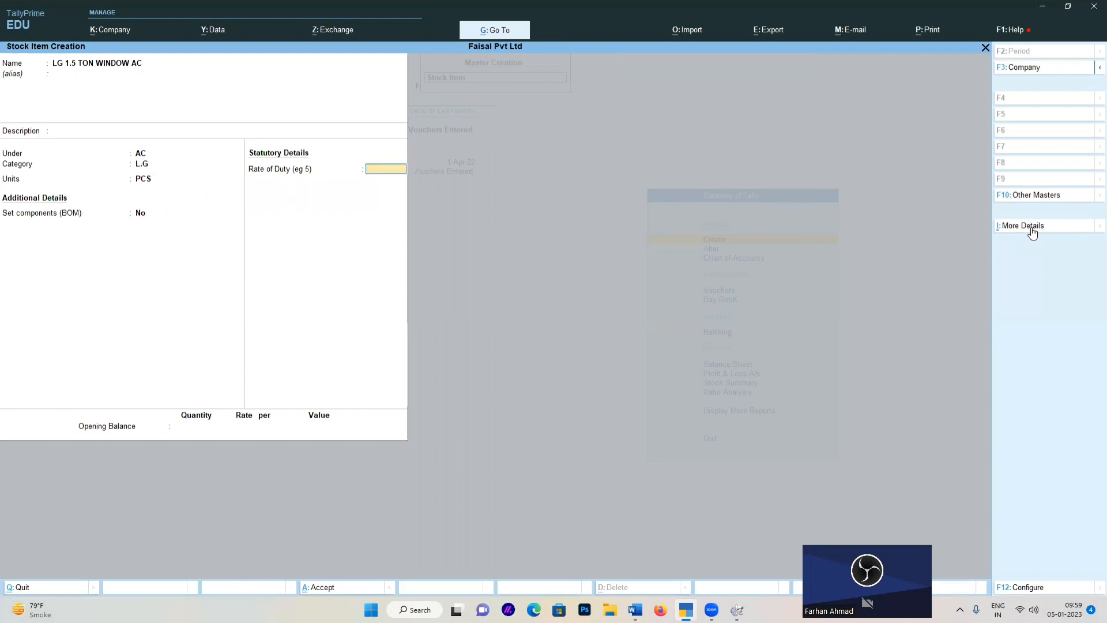
key(Return)
key(Return)
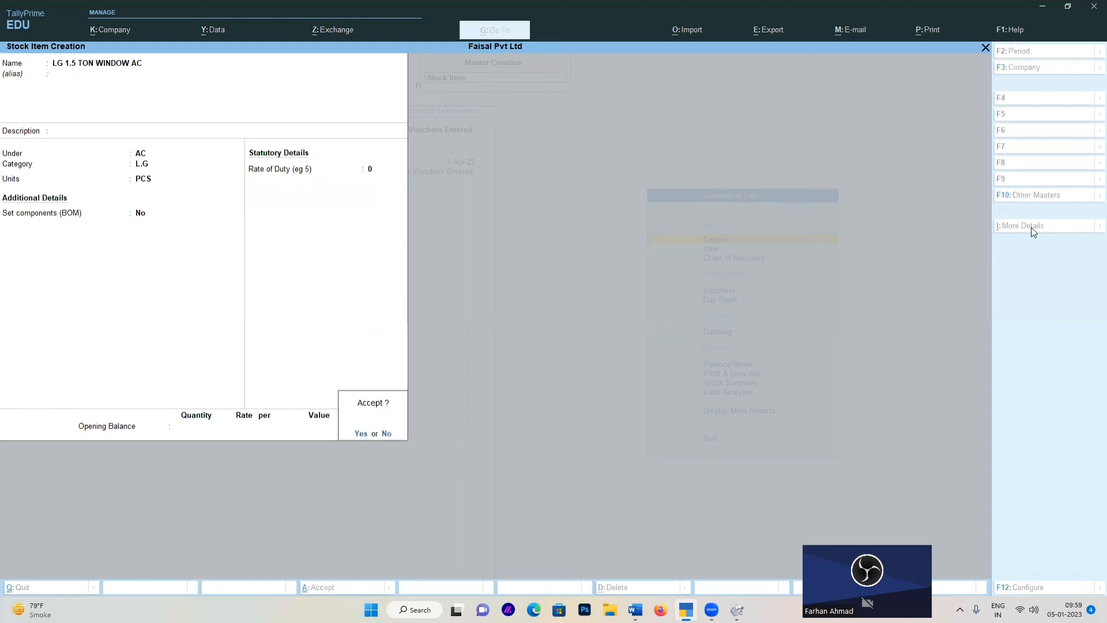
key(Return)
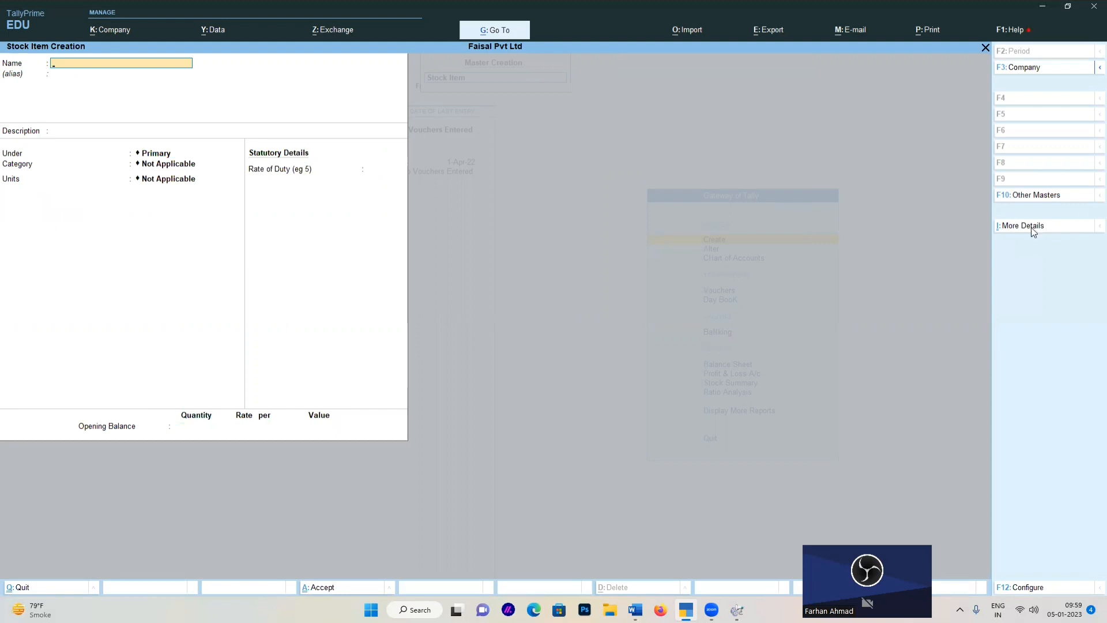
key(Escape)
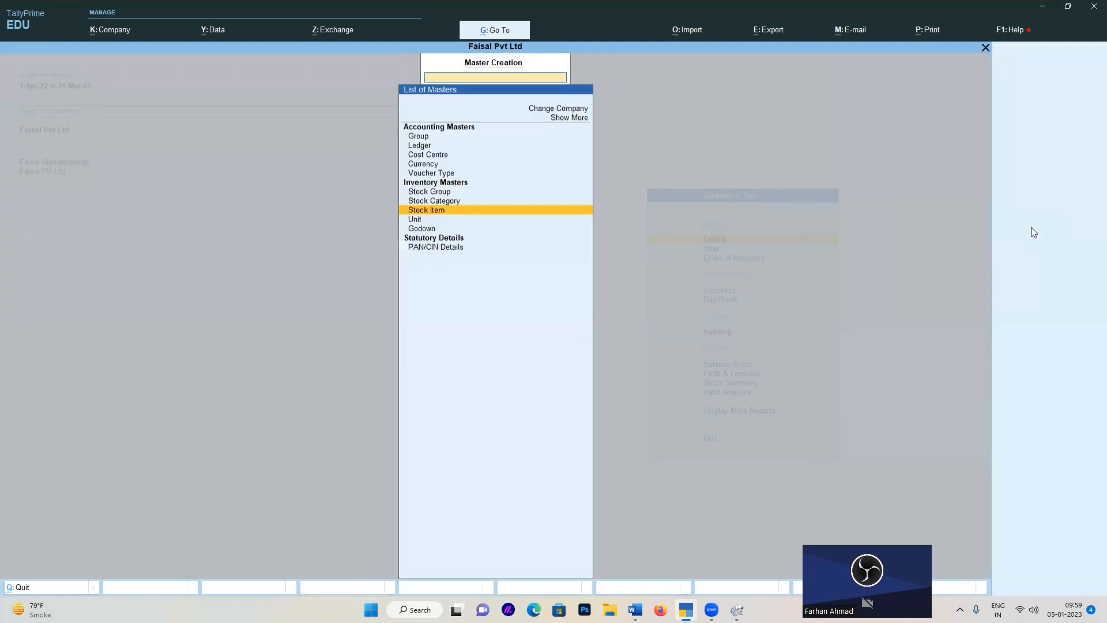
Step: Open the LG 1.5 TON WINDOW AC stock item for alteration to review its details, and return to the Gateway of Tally without changes
key(Escape)
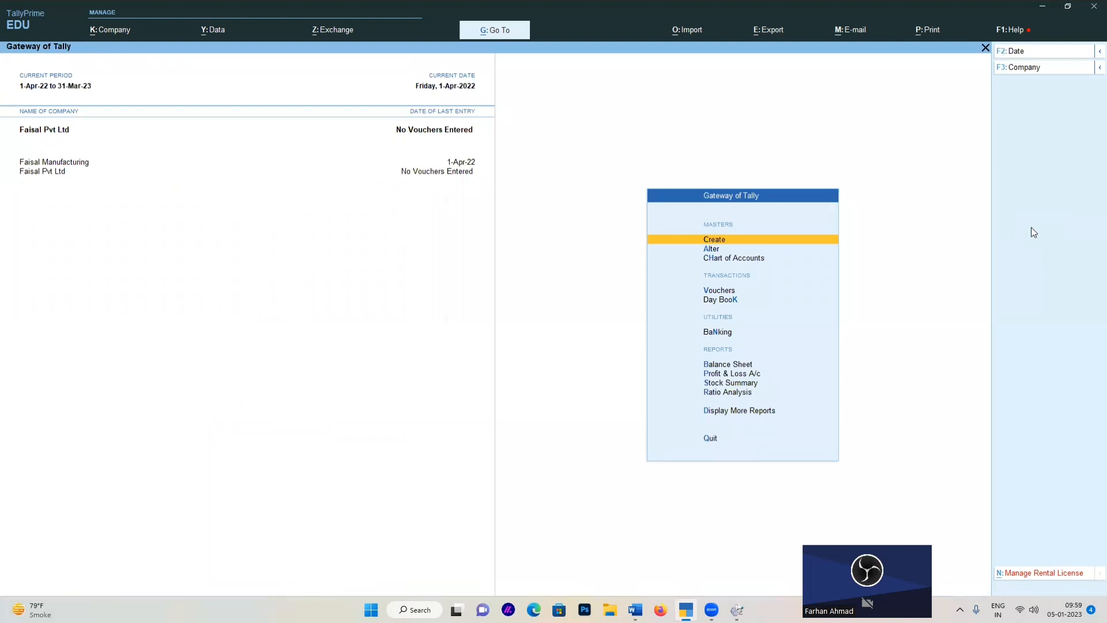
key(Down)
key(Return)
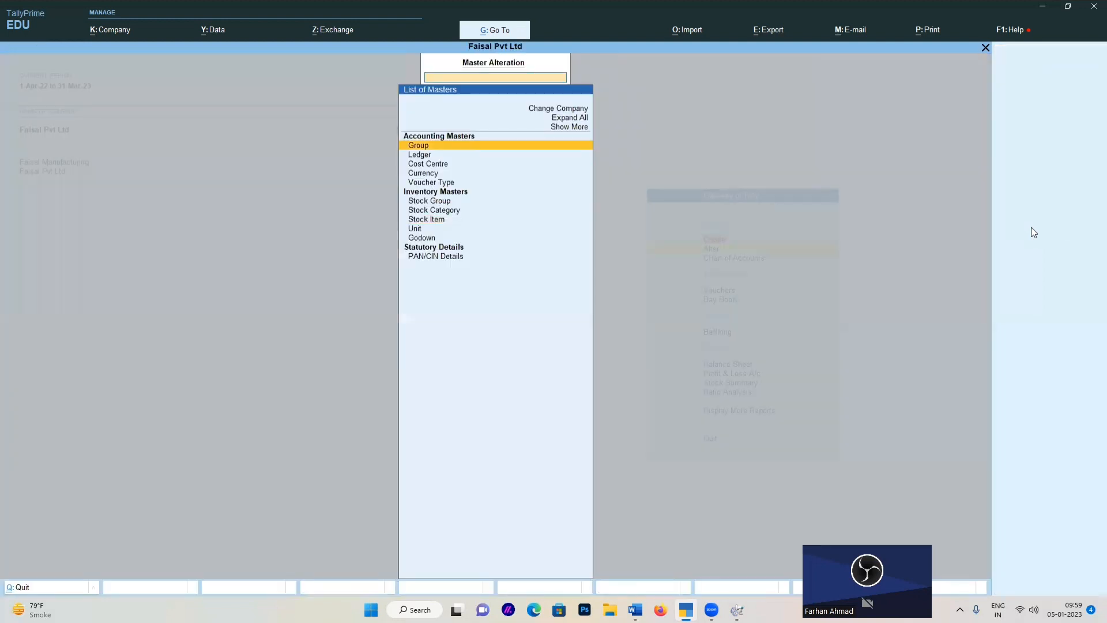
key(Down)
key(Down)
key(Down)
key(Down)
key(Down)
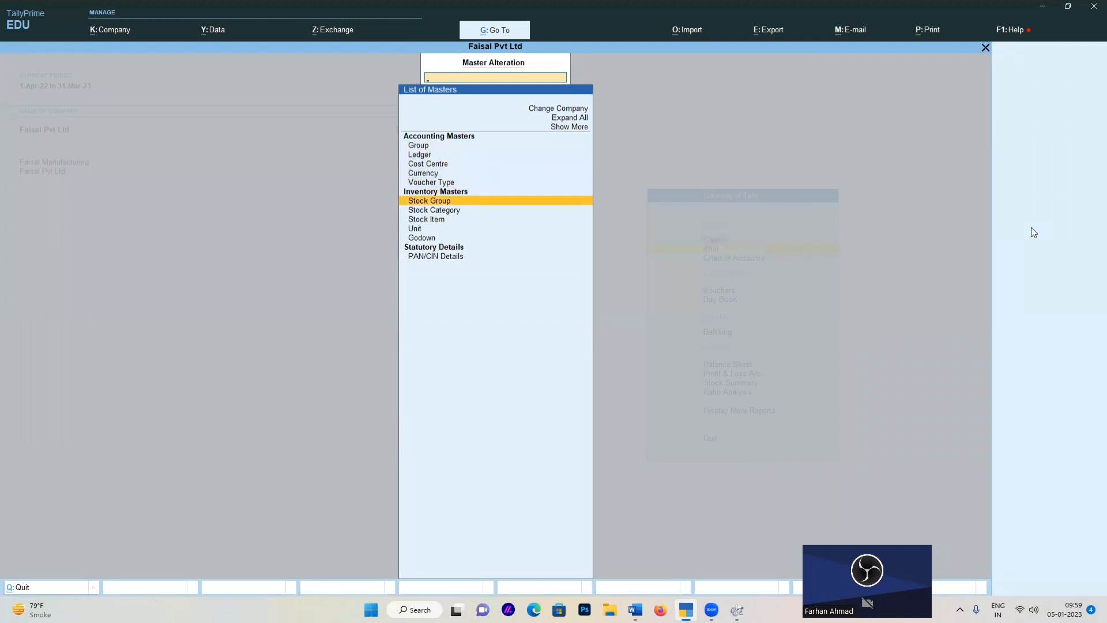
key(Down)
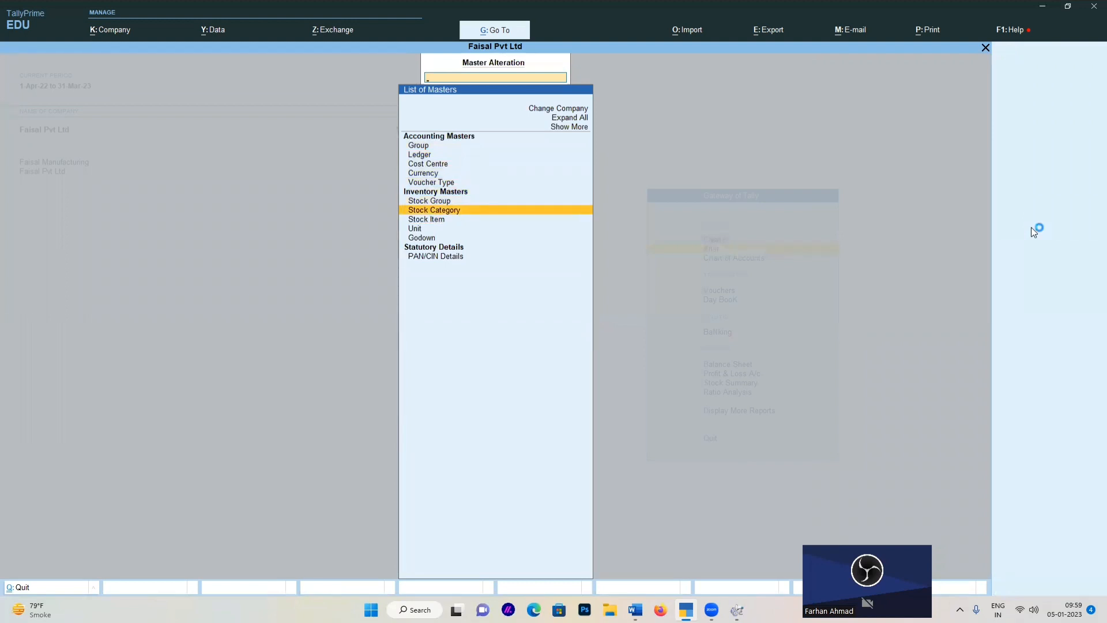
key(Down)
key(Return)
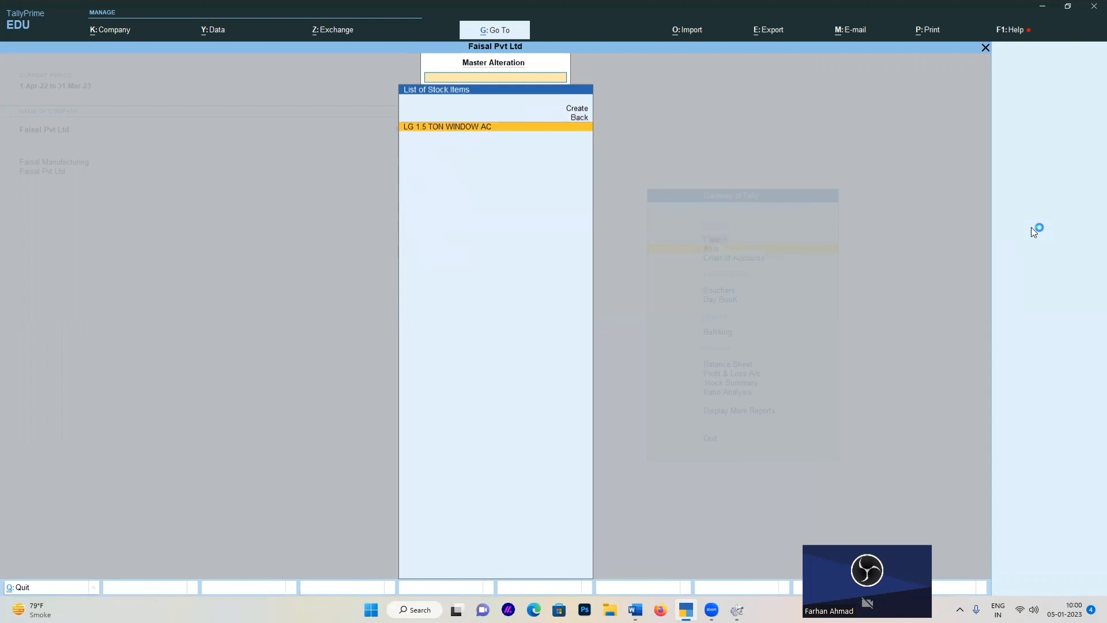
key(Return)
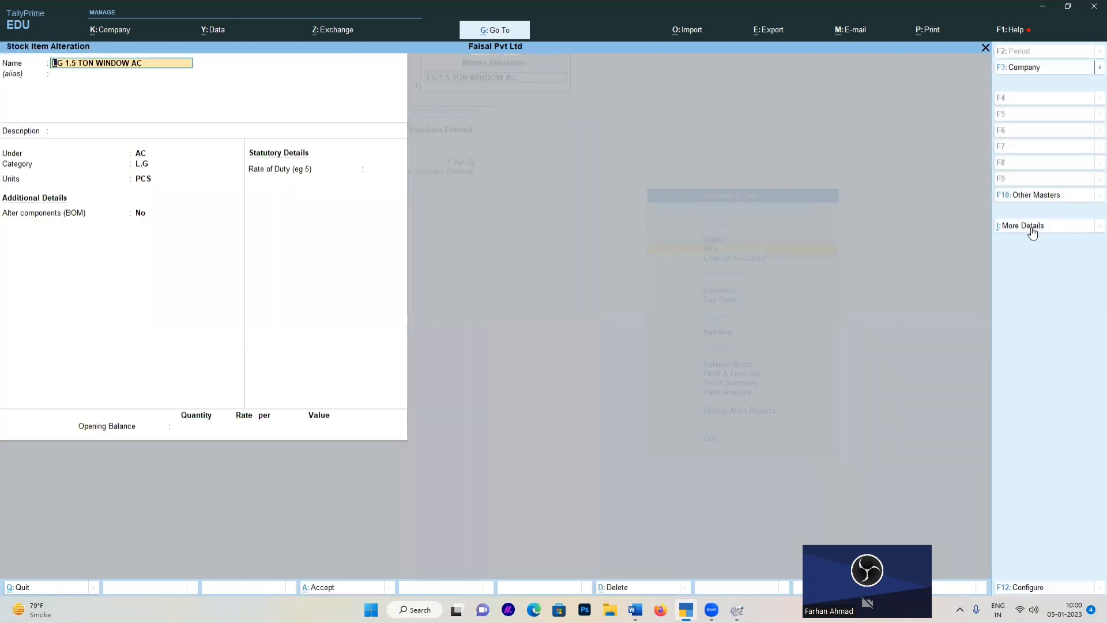
key(Escape)
key(Escape)
key(Return)
key(Escape)
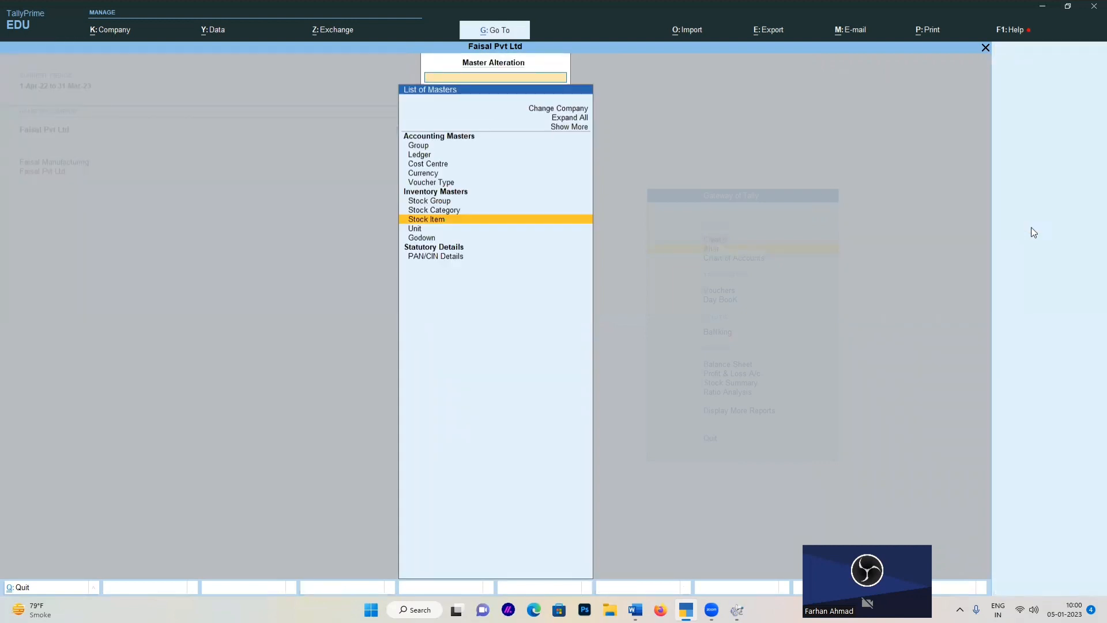
key(Escape)
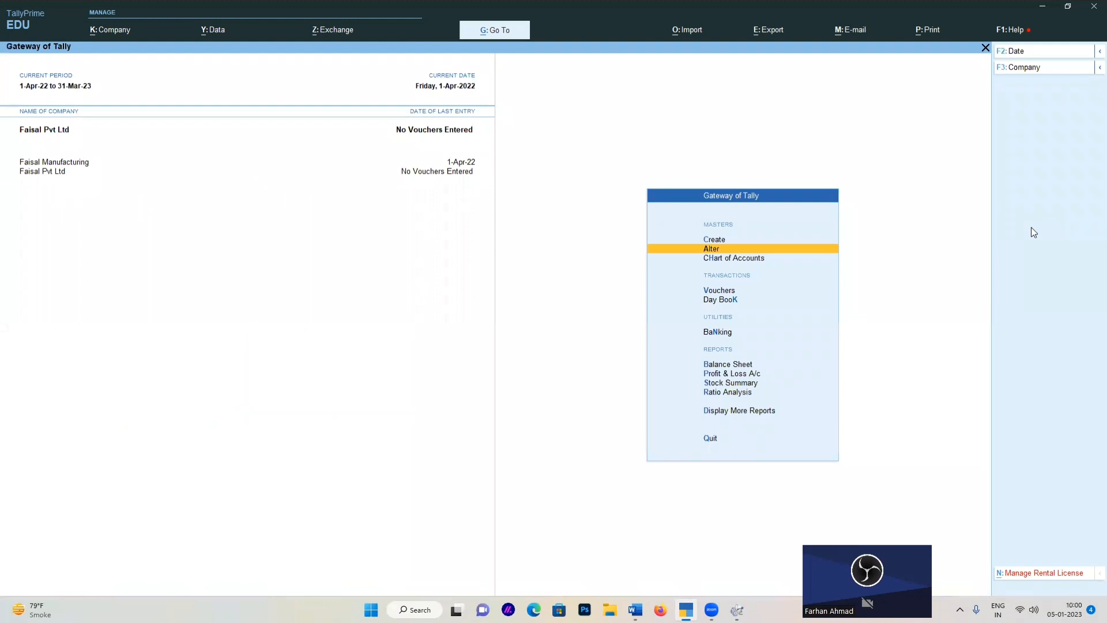
key(Down)
key(Down)
key(Down)
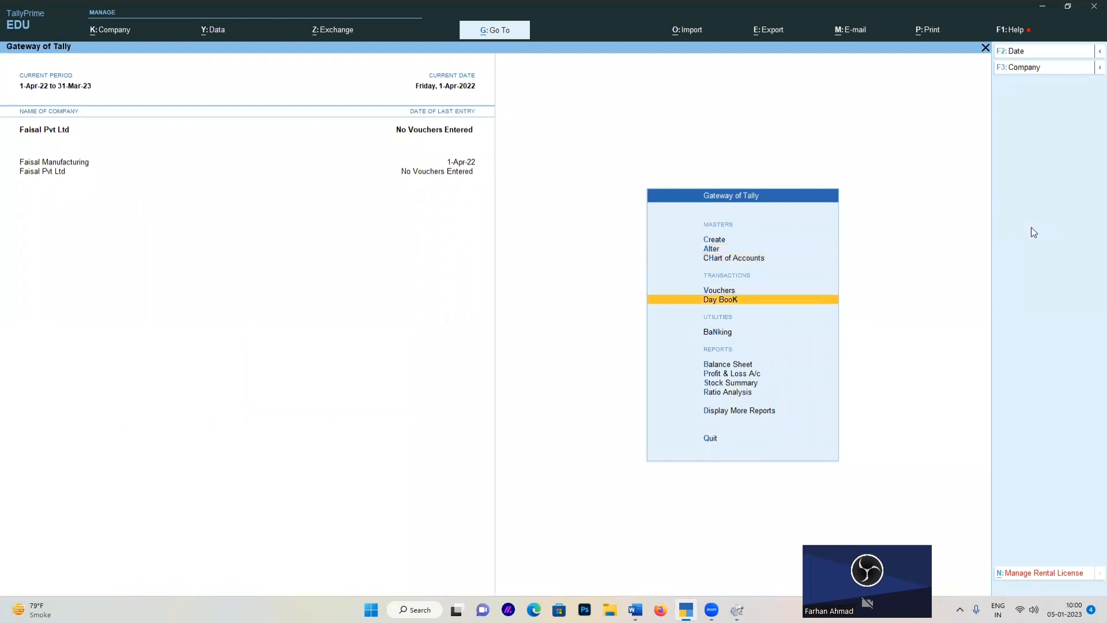
key(Up)
key(Up)
key(Up)
Step: Start a new ledger with the creditor's name followed by Cr and place it under Sundry Creditors
key(Up)
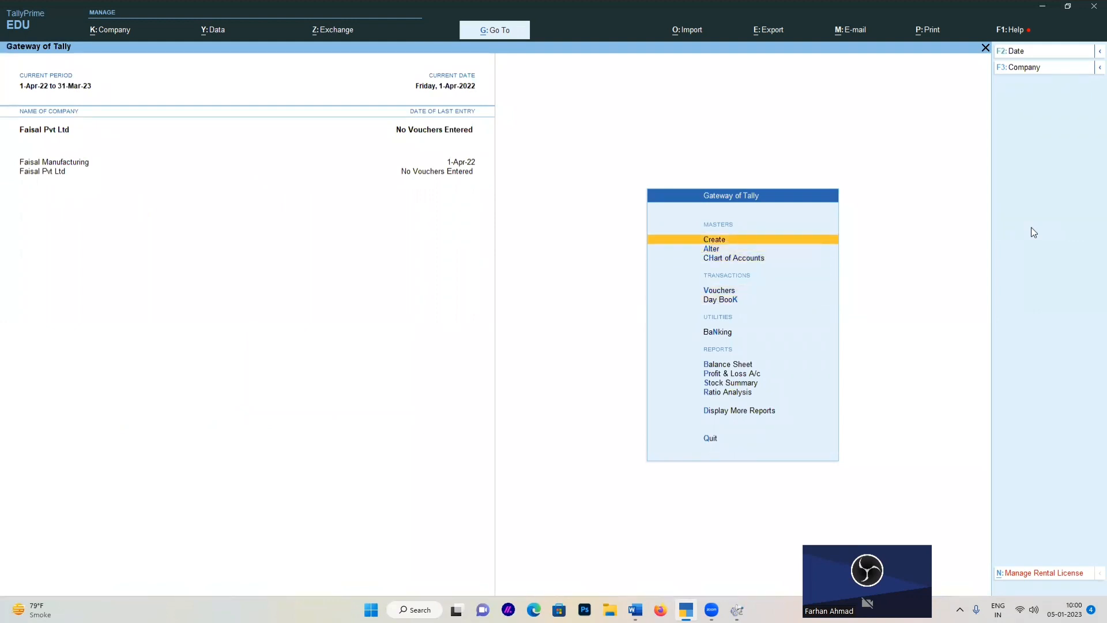
key(Return)
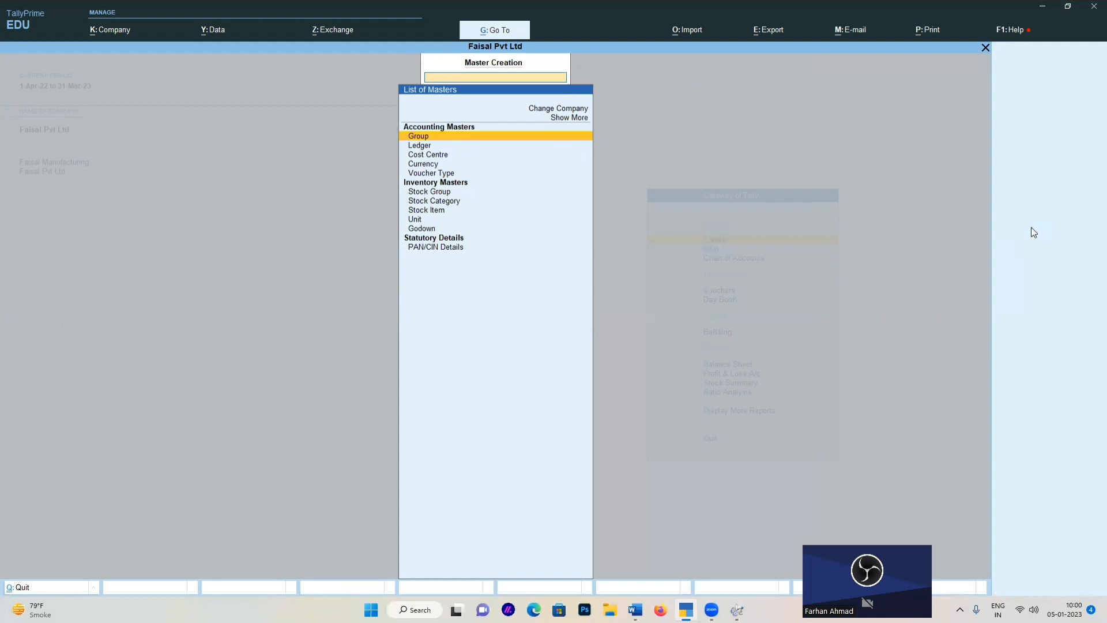
key(Down)
key(Return)
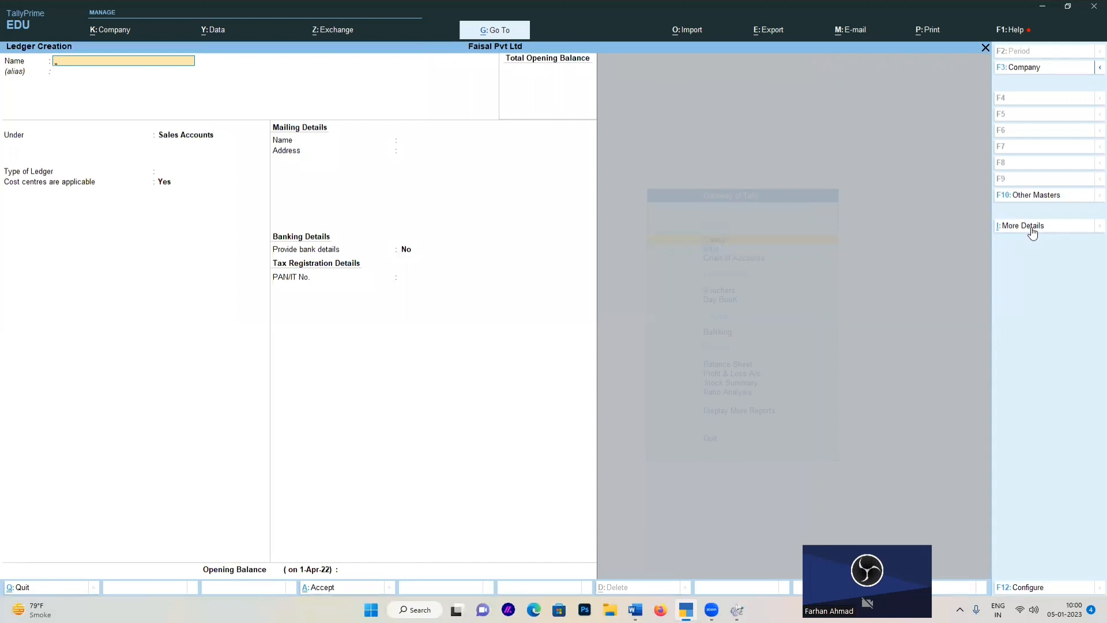
text(Aman Cr)
key(Return)
text(S)
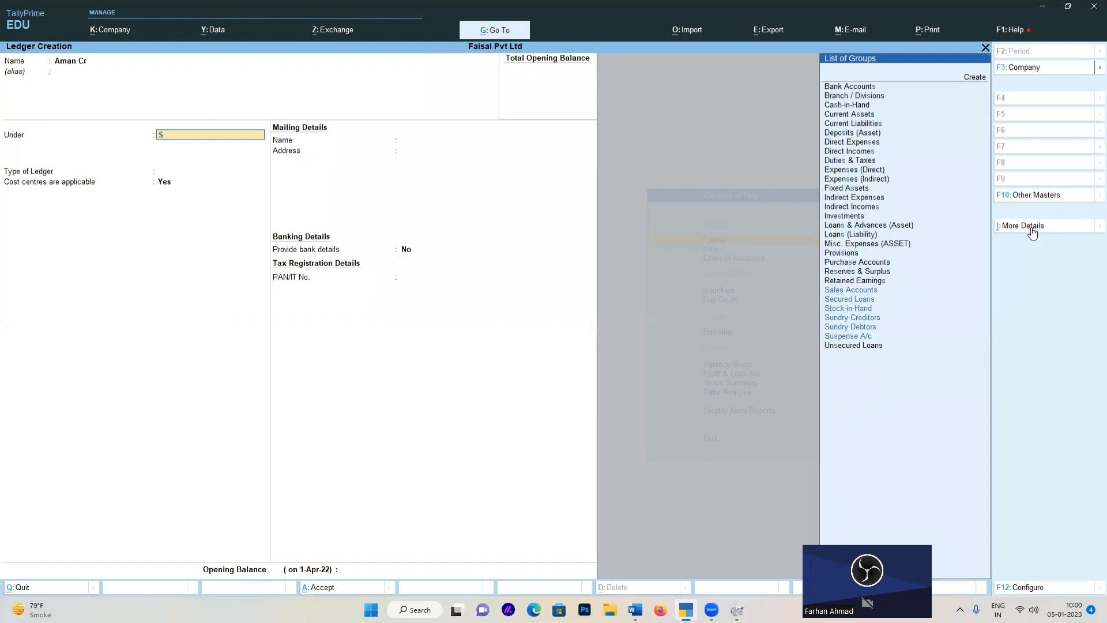
text(un)
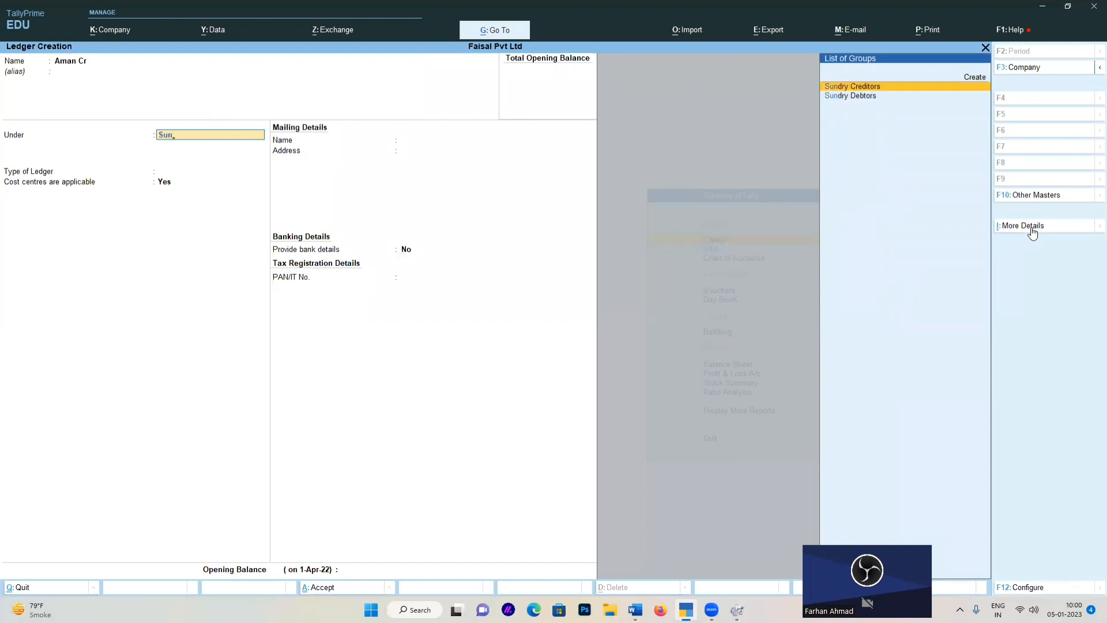
key(Return)
Step: Save the creditor ledger with bill-by-bill balances set to Yes, state Maharashtra and bank details set to No
key(Return)
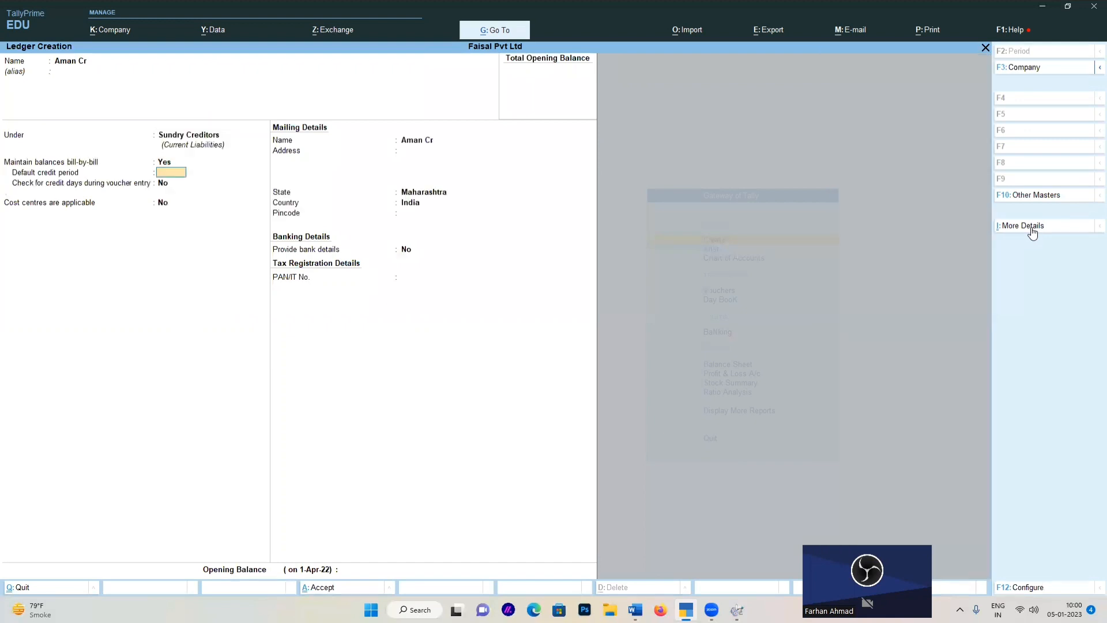
key(Return)
key(Return)
key(Return)
key(Return)
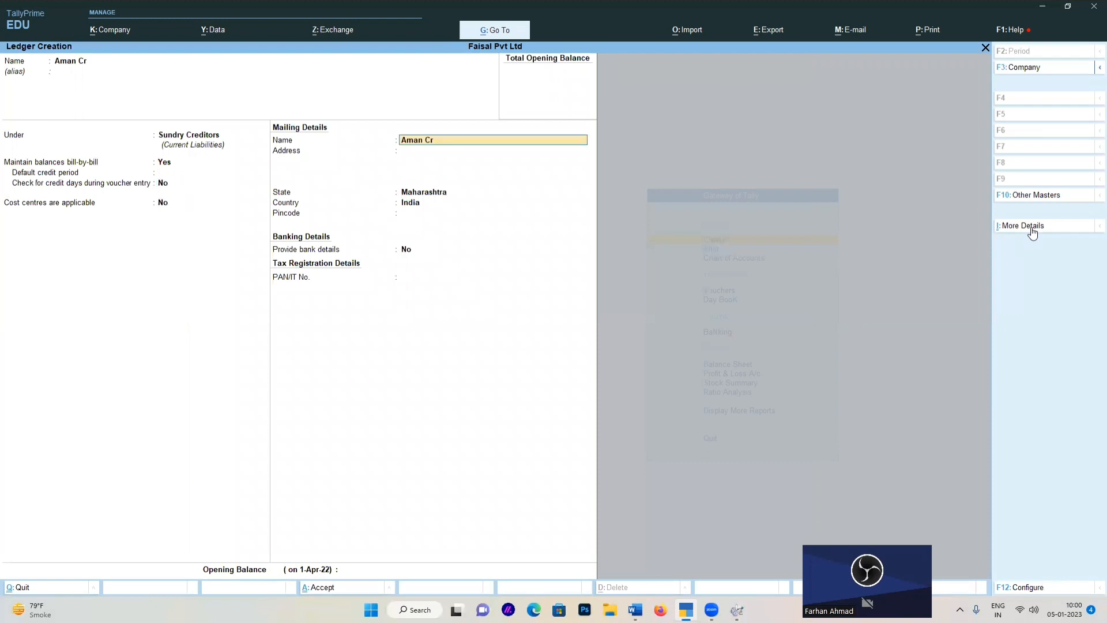
key(Return)
key(Return)
key(Return)
key(Return)
key(Return)
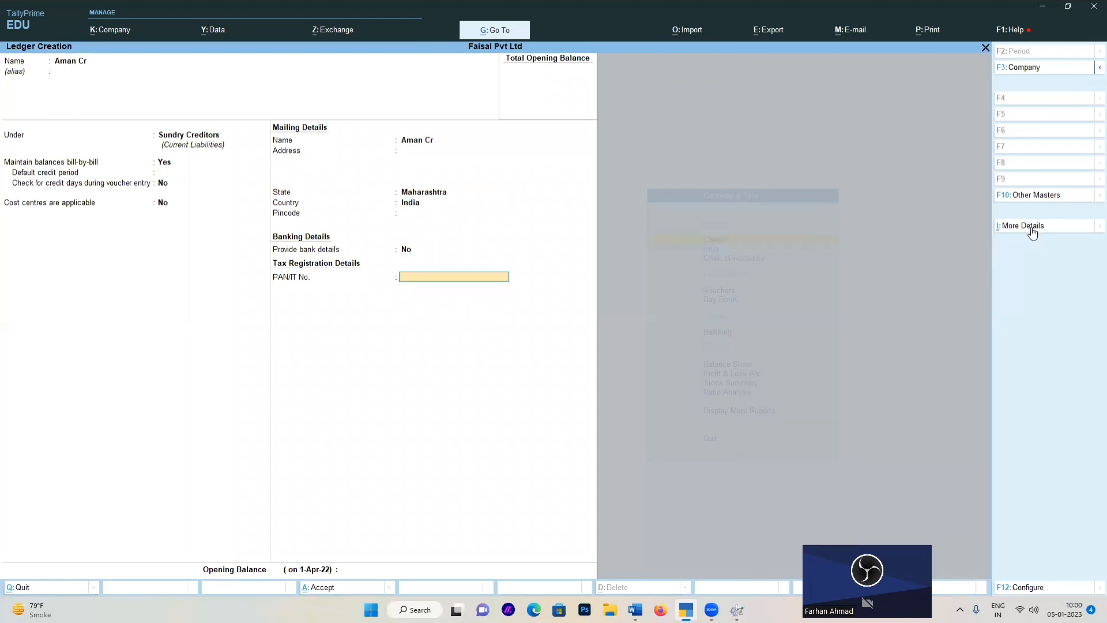
key(Return)
key(Return)
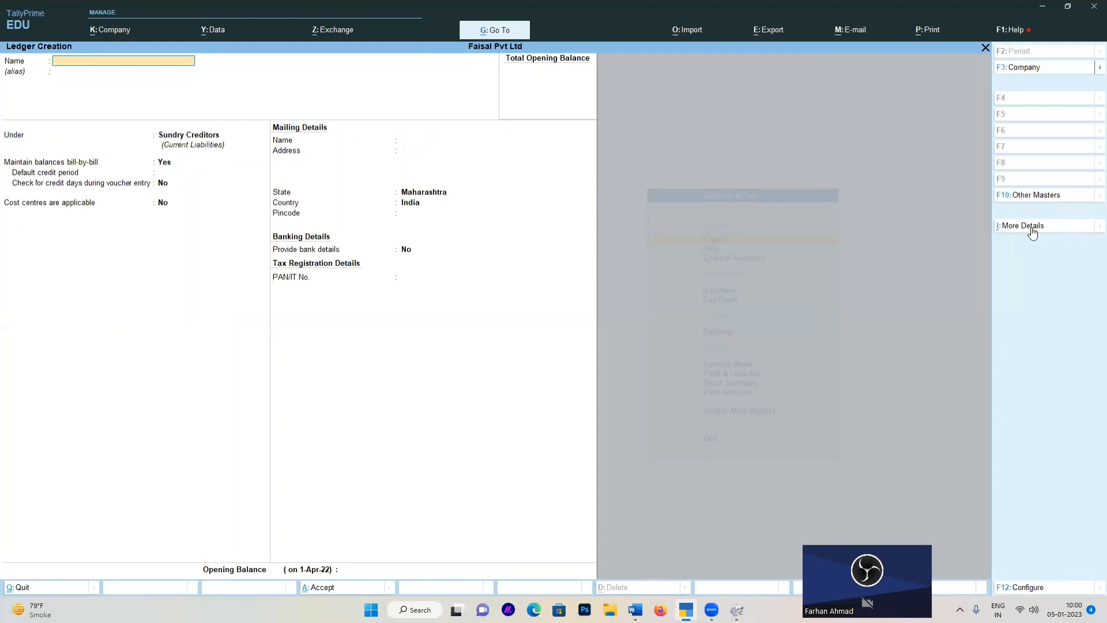
Step: Start another ledger with the debtor's name followed by Dr and place it under Sundry Debtors
text(Sahil Dr)
key(Return)
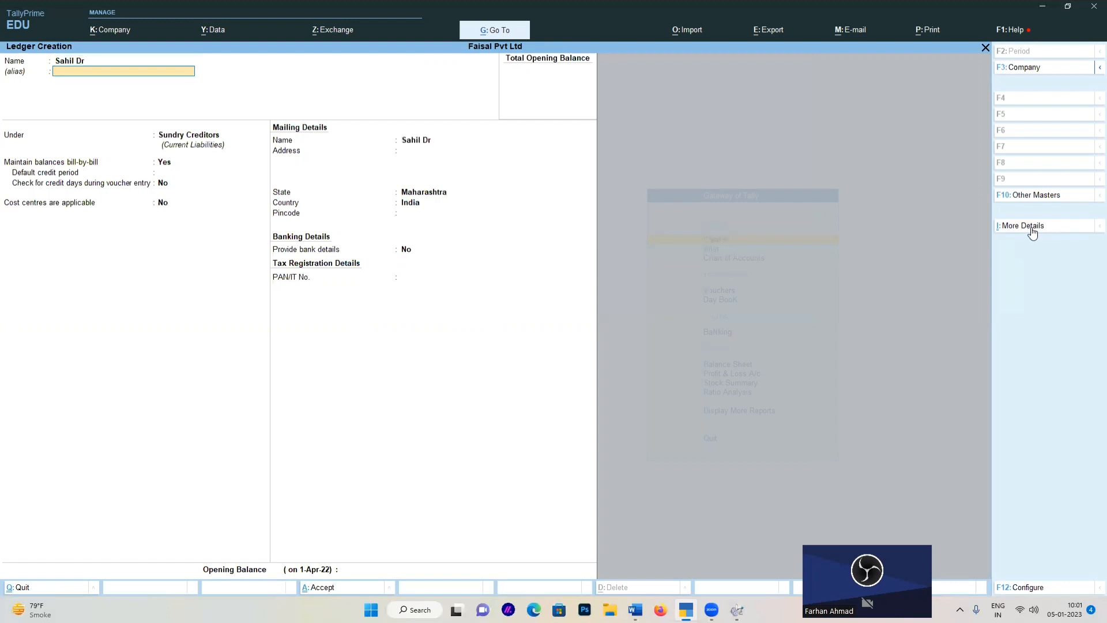
key(Return)
text(Sun)
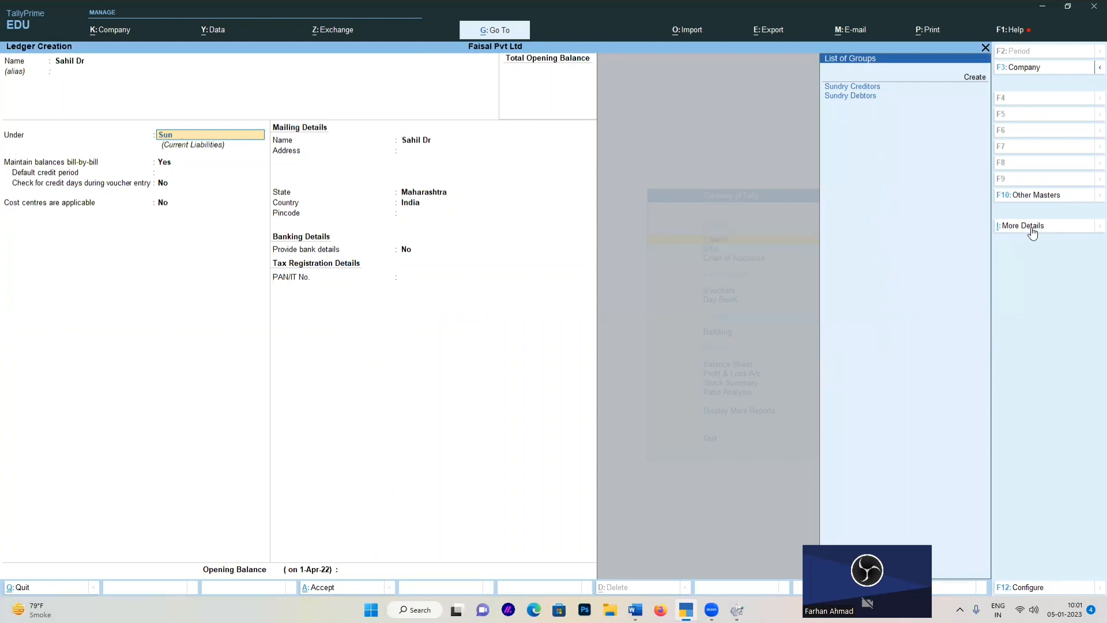
key(Down)
key(Return)
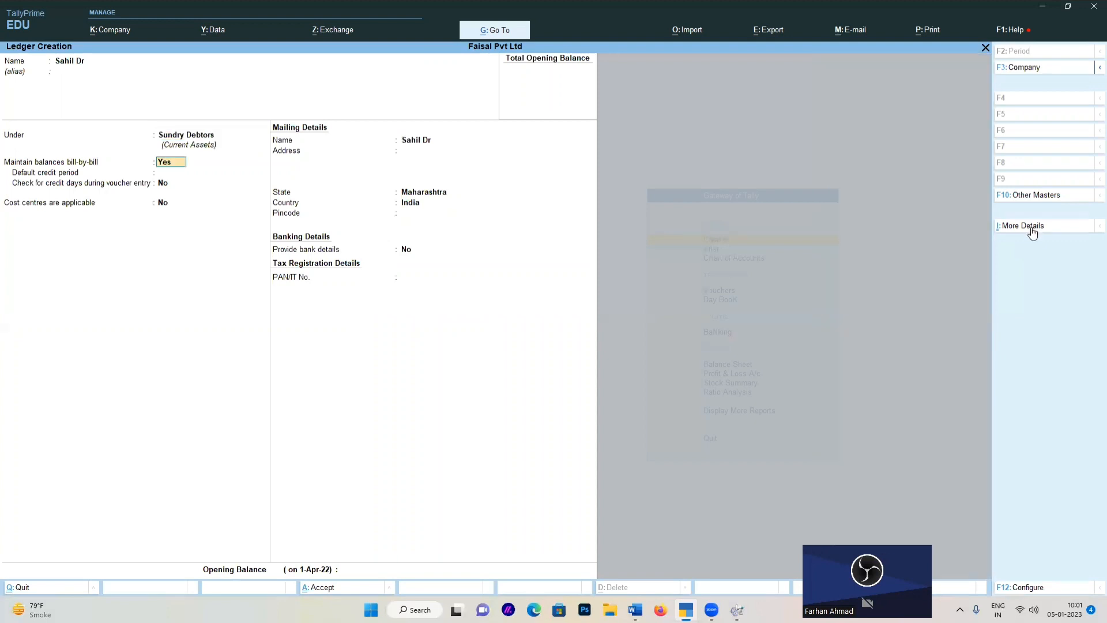
Step: Save the debtor ledger with bill-by-bill balances set to Yes, cost centres set to No and no opening balance
key(Return)
key(Return)
key(Return)
key(Return)
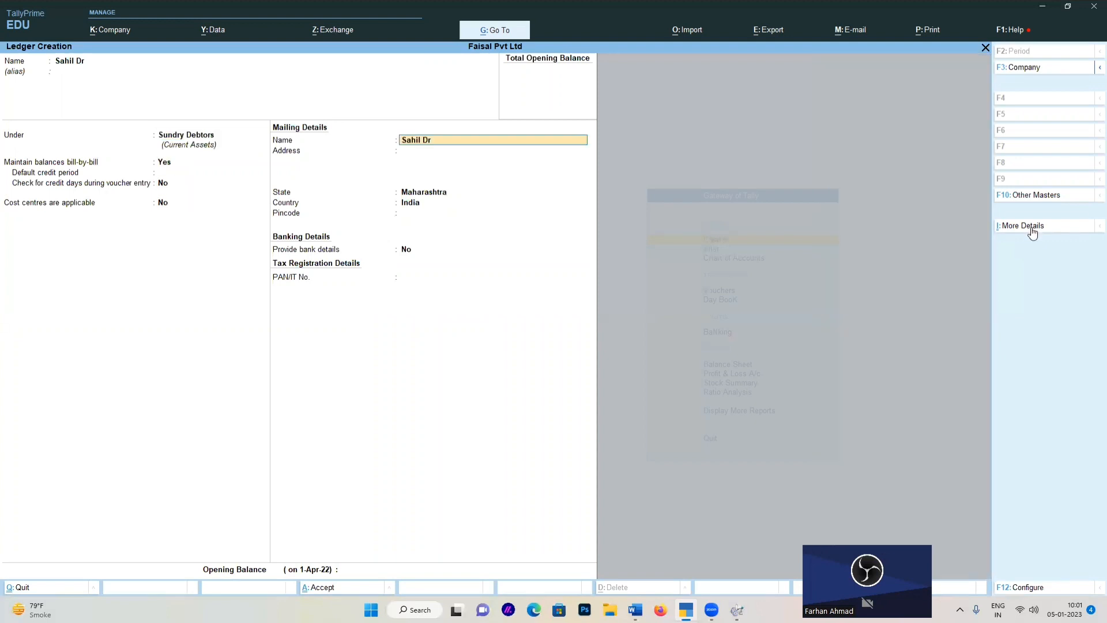
key(Return)
key(Return)
key(Return)
key(Return)
key(Return)
key(Return)
key(Return)
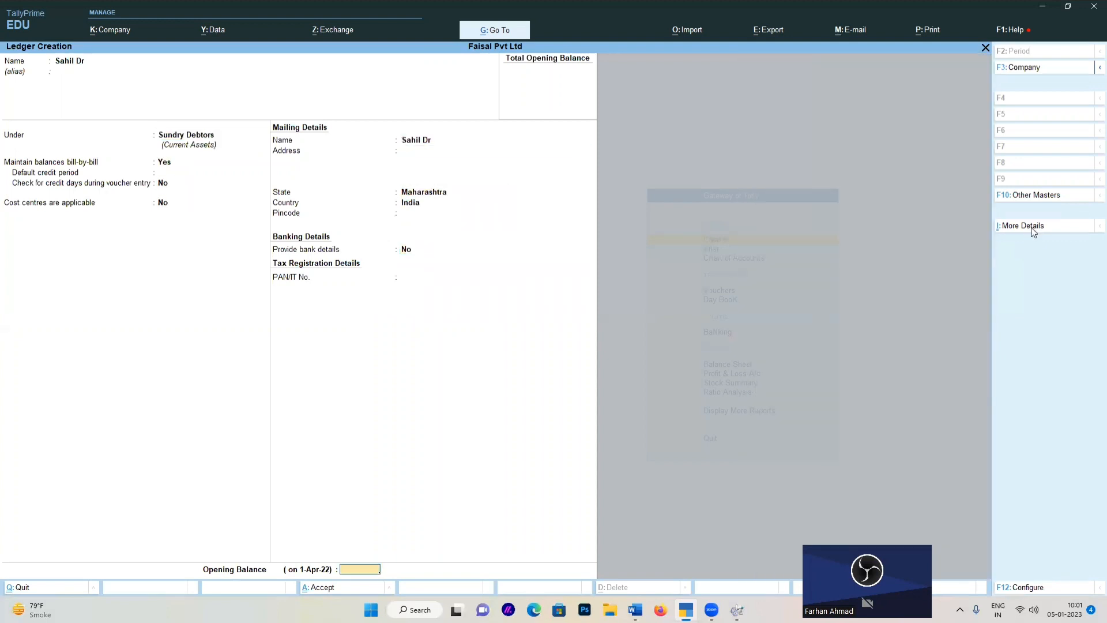
key(Return)
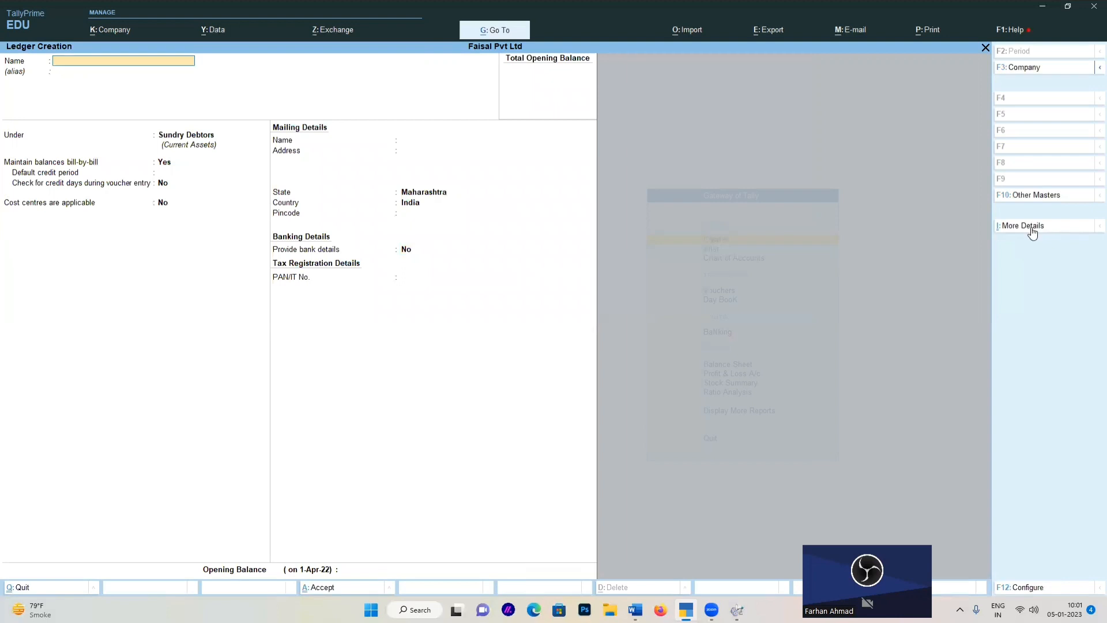
Step: Create a Purchase Book ledger under Purchase Accounts with the ledger type Not Applicable and cost centres set to Yes
text(Purchase book)
key(Return)
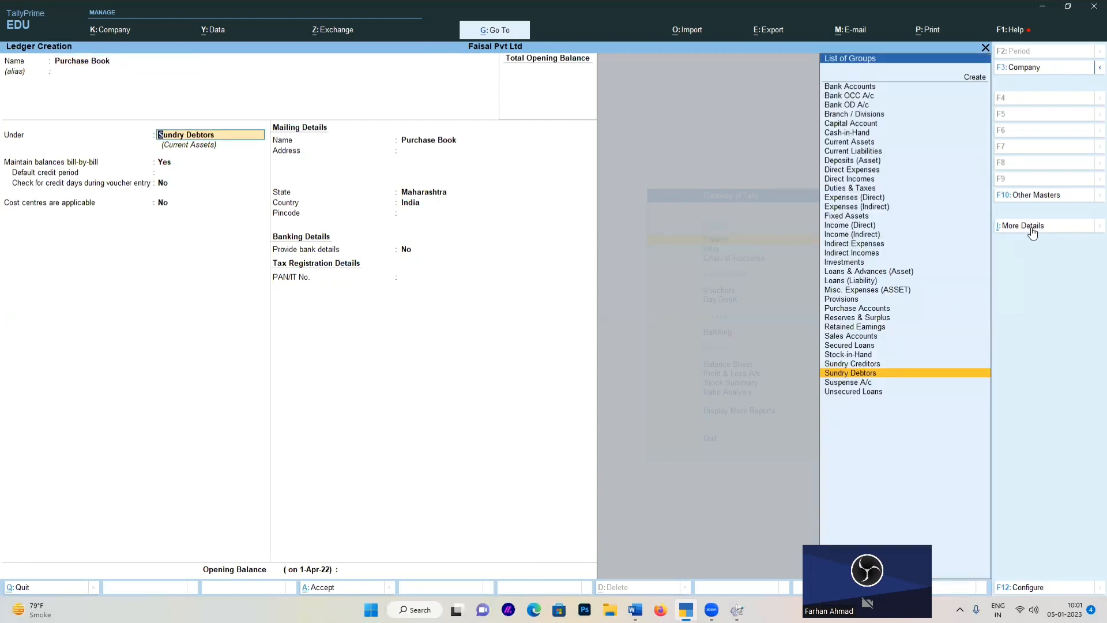
text(Pur)
key(Return)
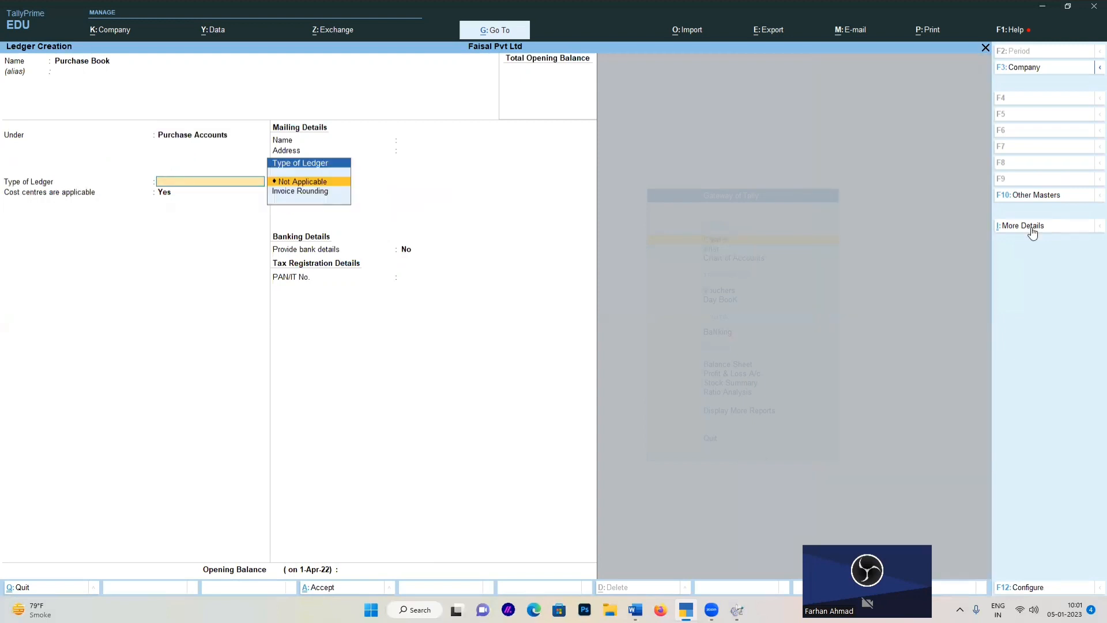
key(Return)
key(Return)
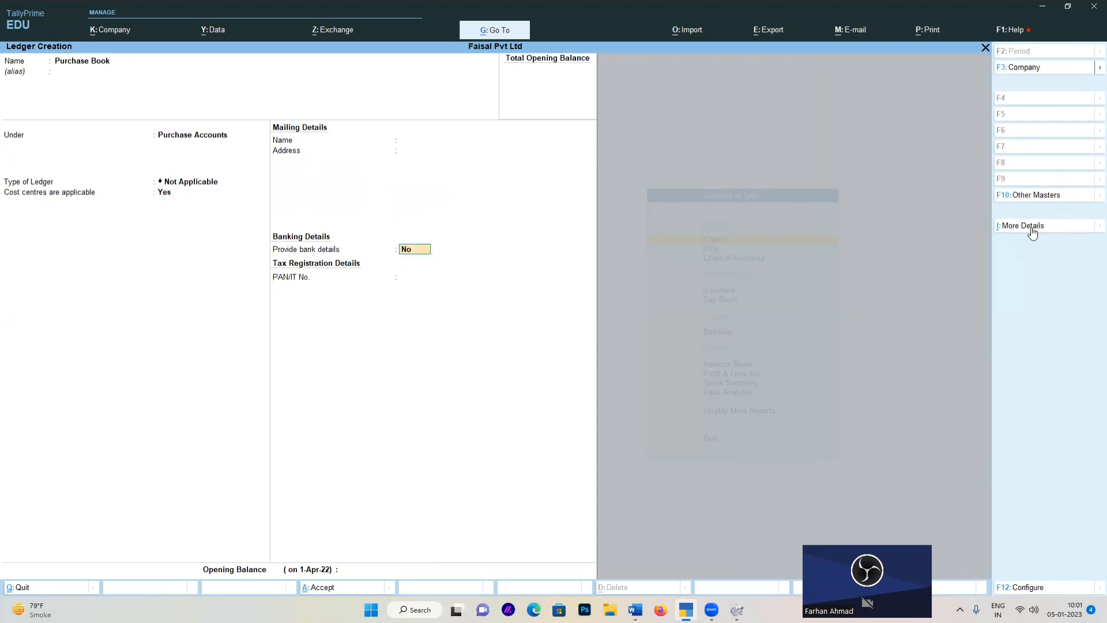
key(Return)
key(Return)
key(Return)
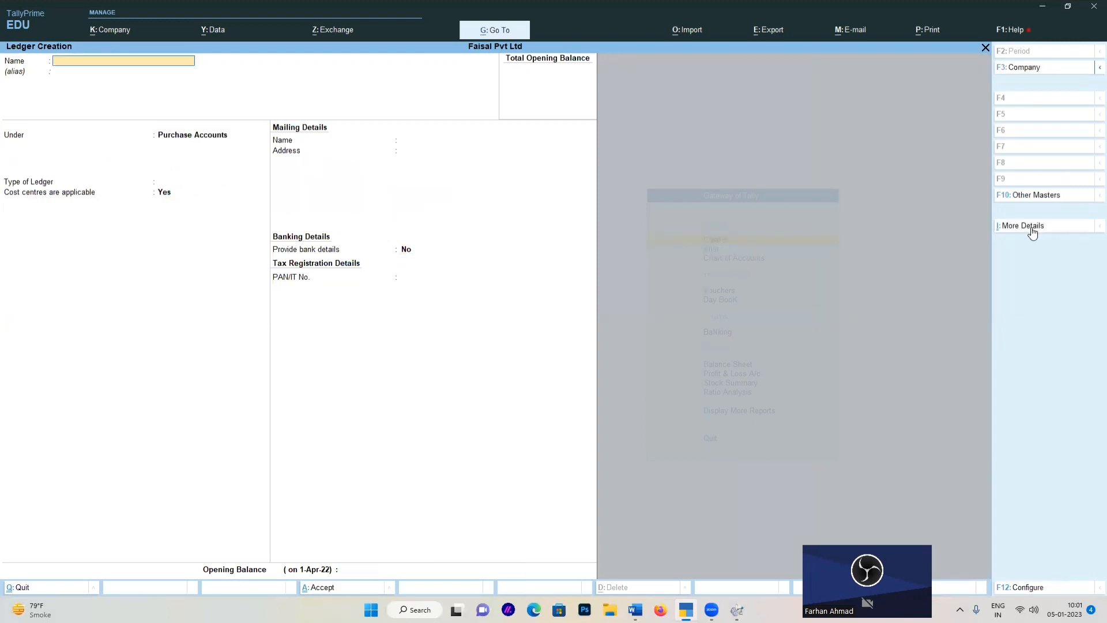
Step: Create a Sales Book ledger under Sales Accounts with the ledger type Not Applicable, and return to the Gateway of Tally
text(Sales book)
key(Return)
text(Sal)
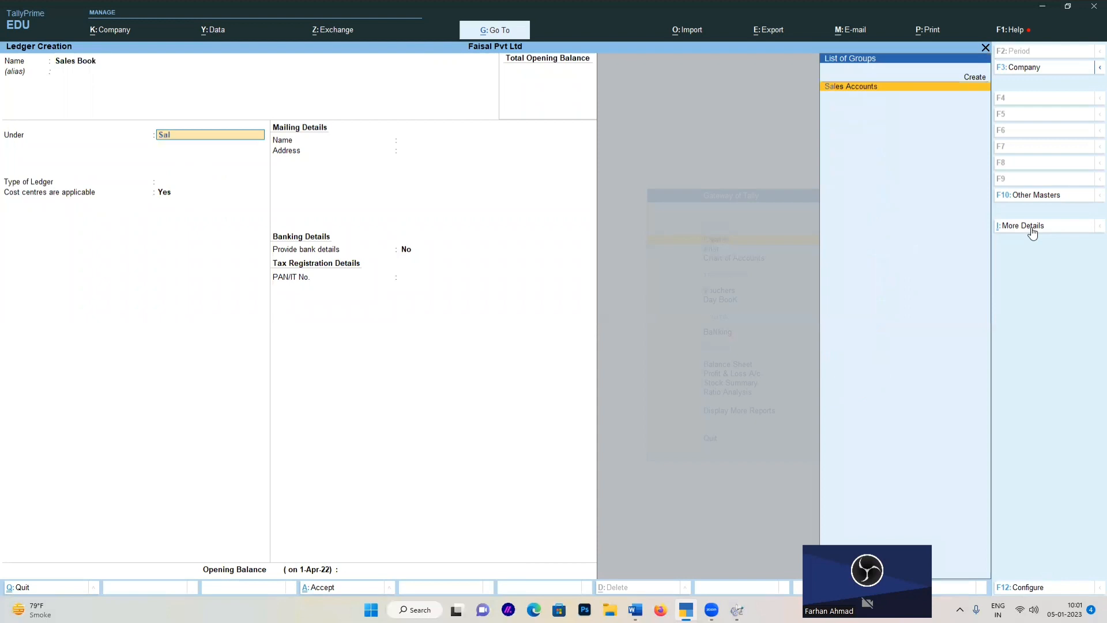
key(Return)
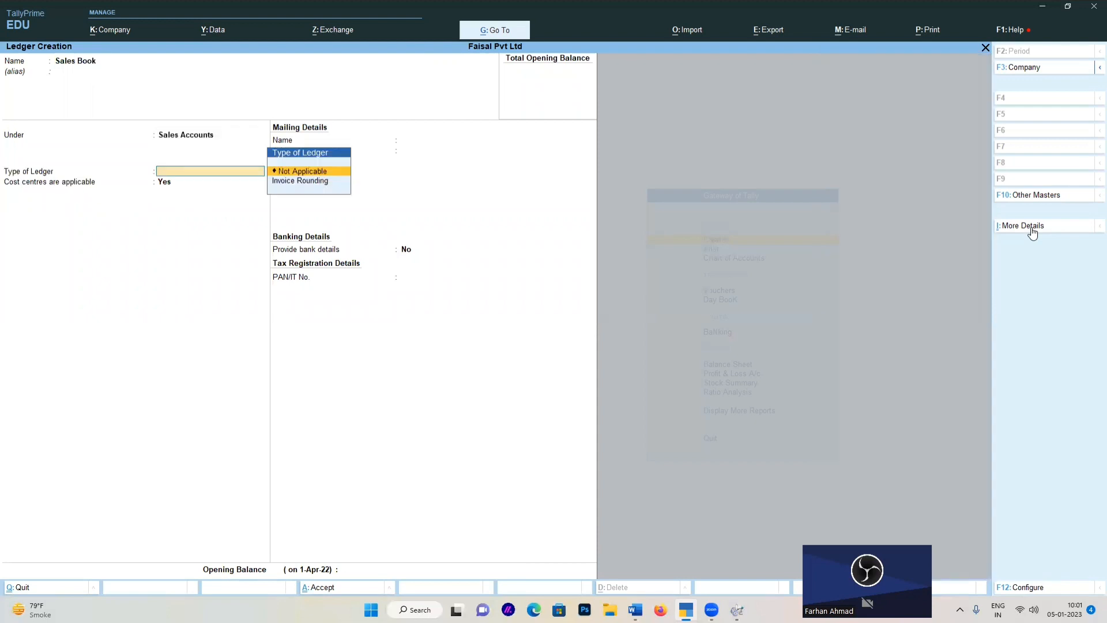
key(Return)
key(Return)
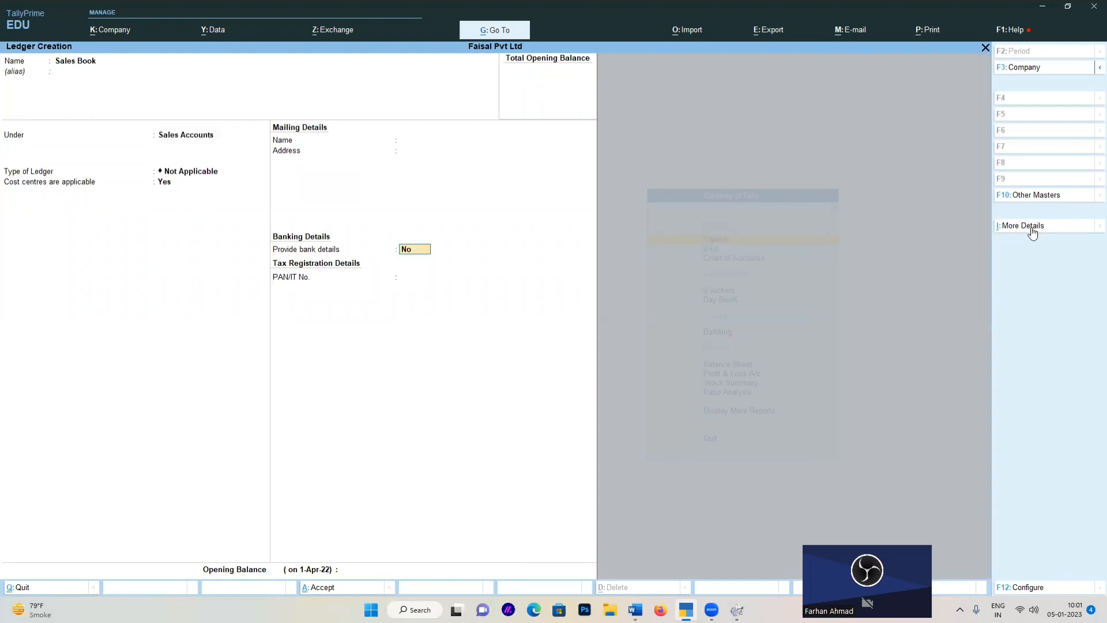
key(Return)
key(Return)
key(Return)
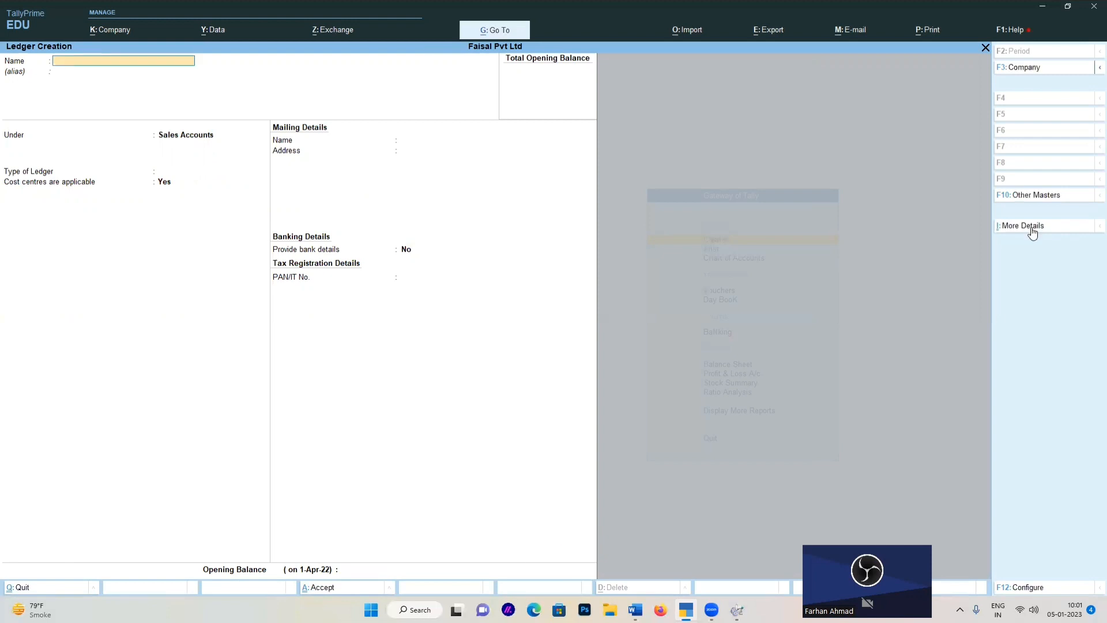
key(Escape)
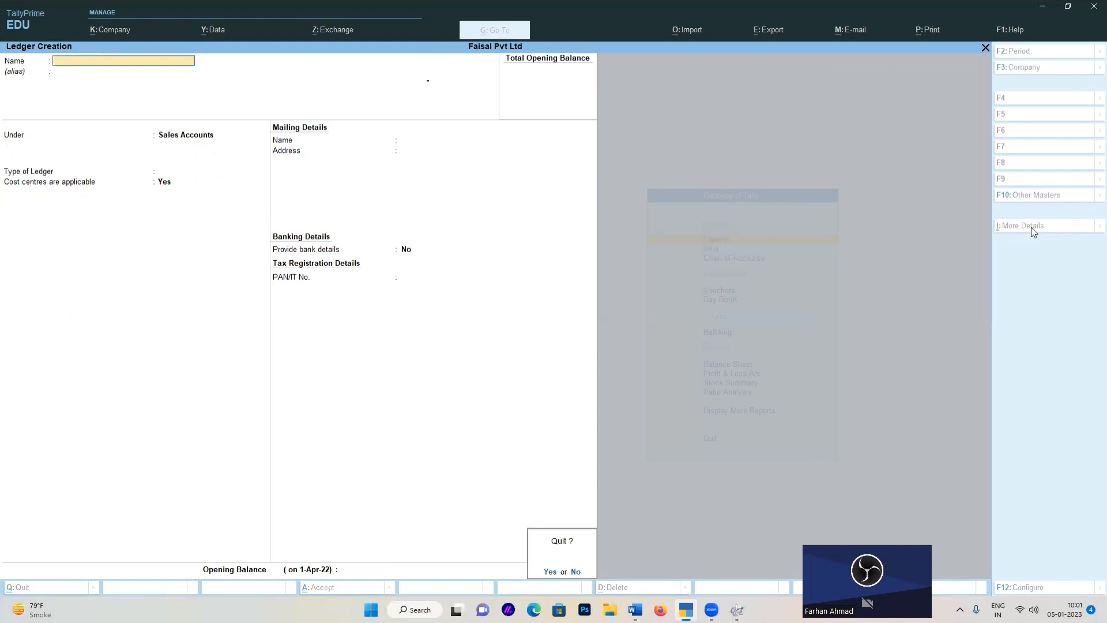
key(Return)
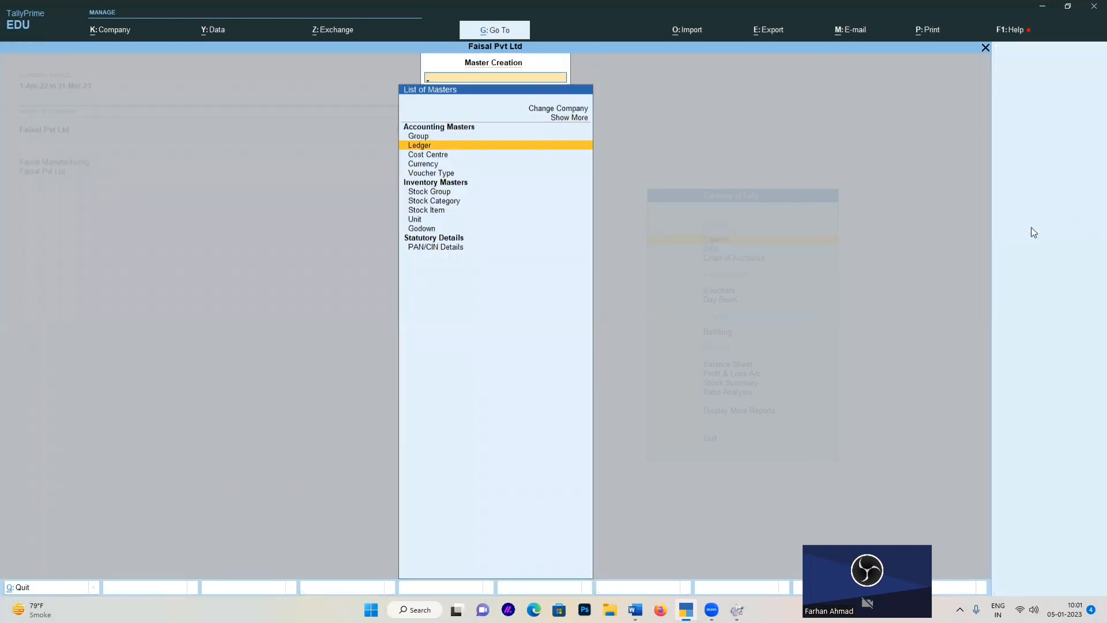
key(Down)
key(Escape)
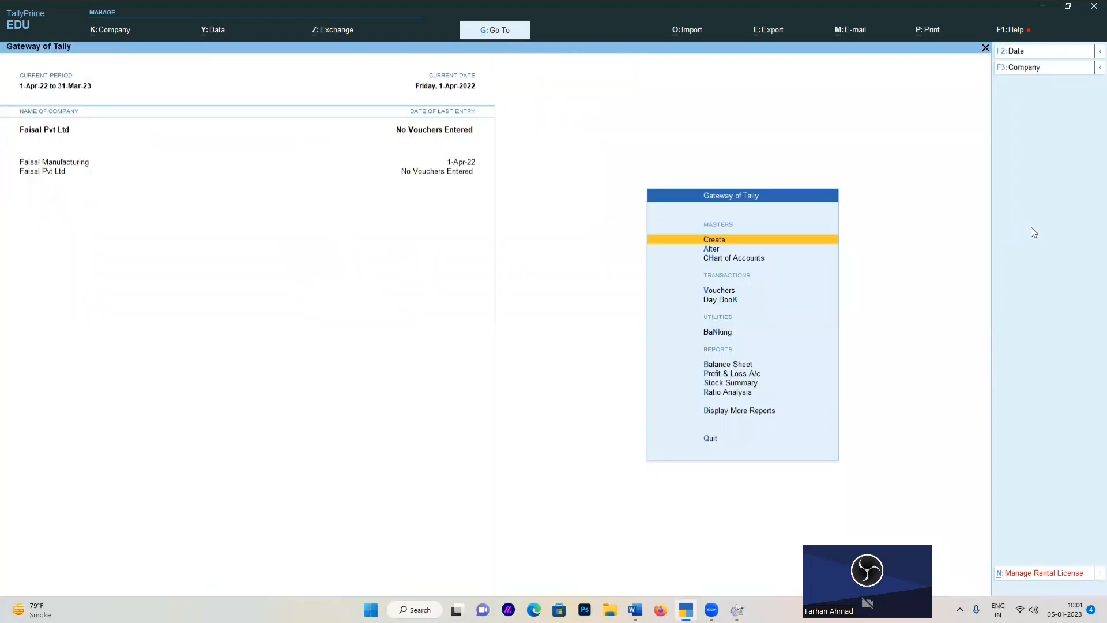
Step: Start a purchase voucher with supplier invoice number 01 dated 1-Apr-22 and choose the creditor ledger as the party account
key(Down)
key(Down)
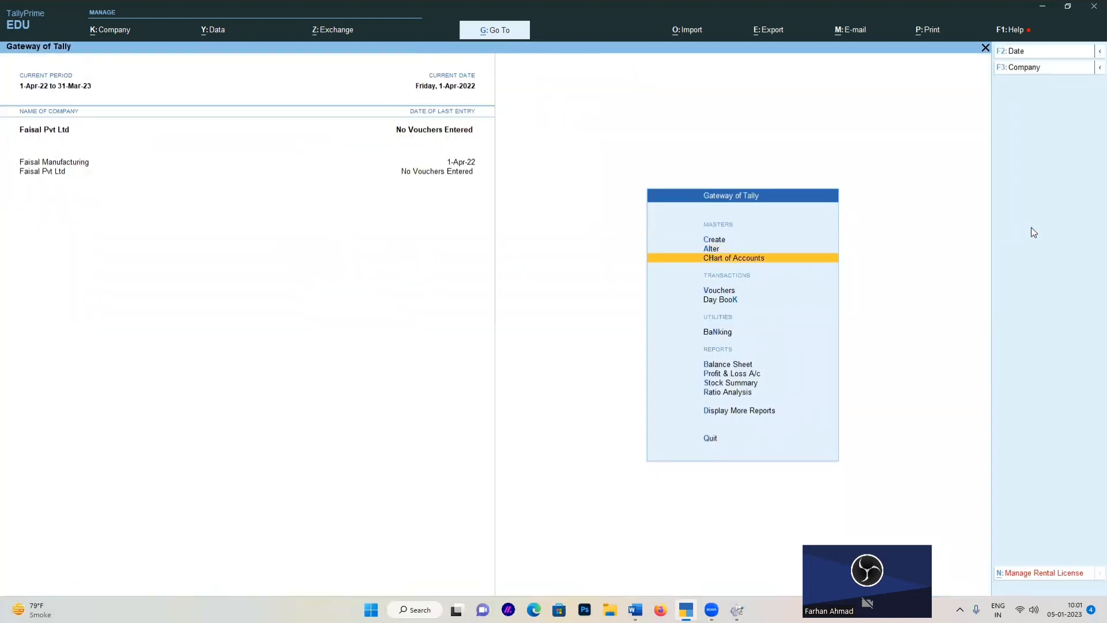
key(Down)
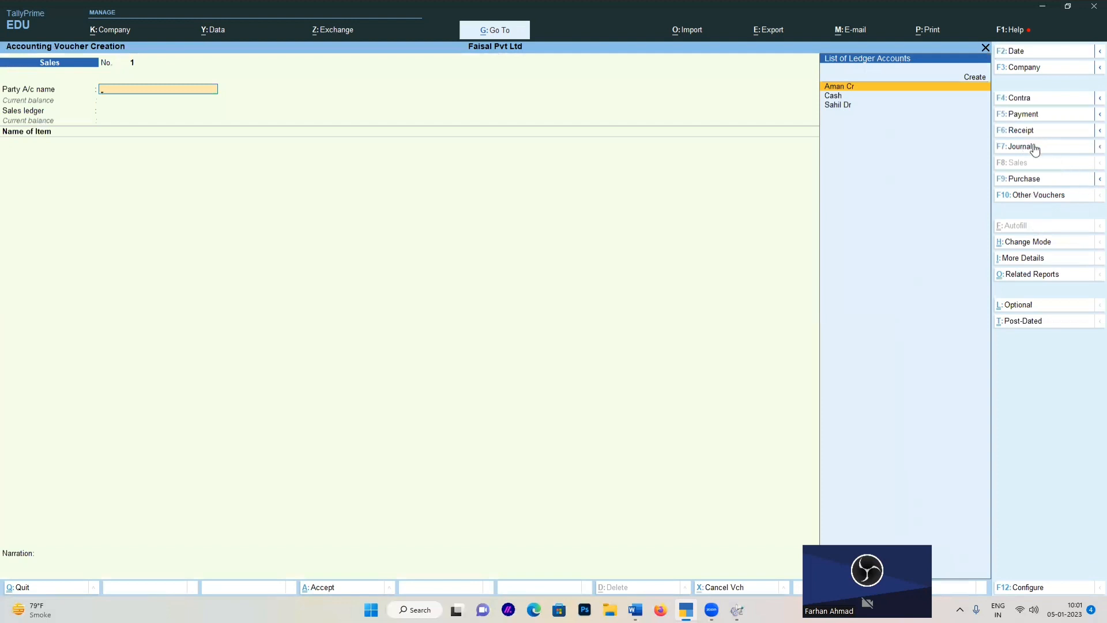
click(1029, 185)
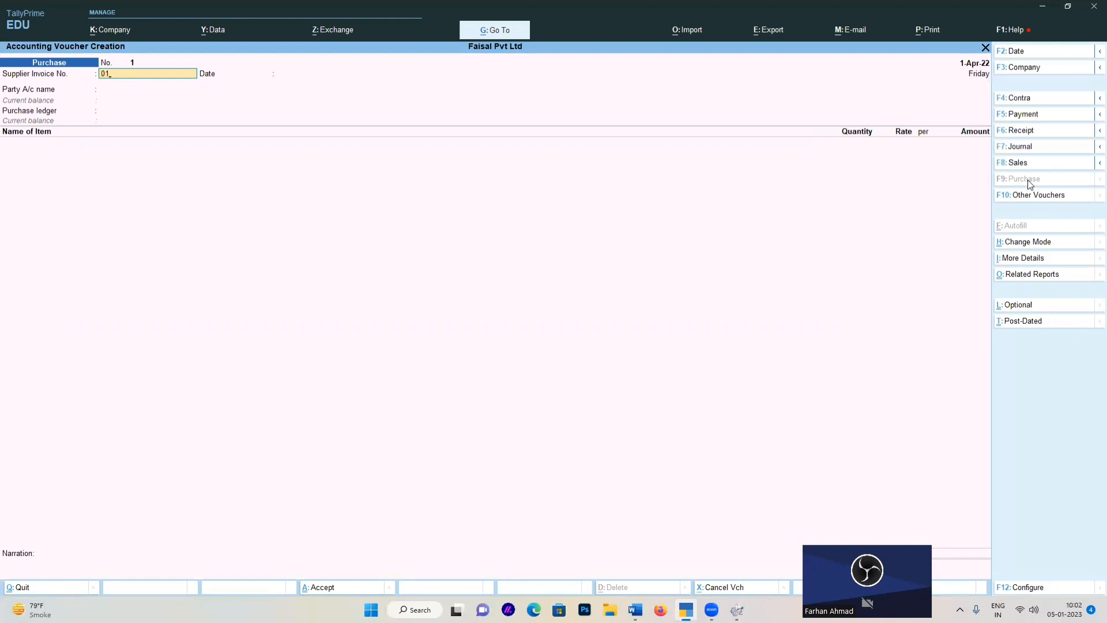
key(Return)
key(Return)
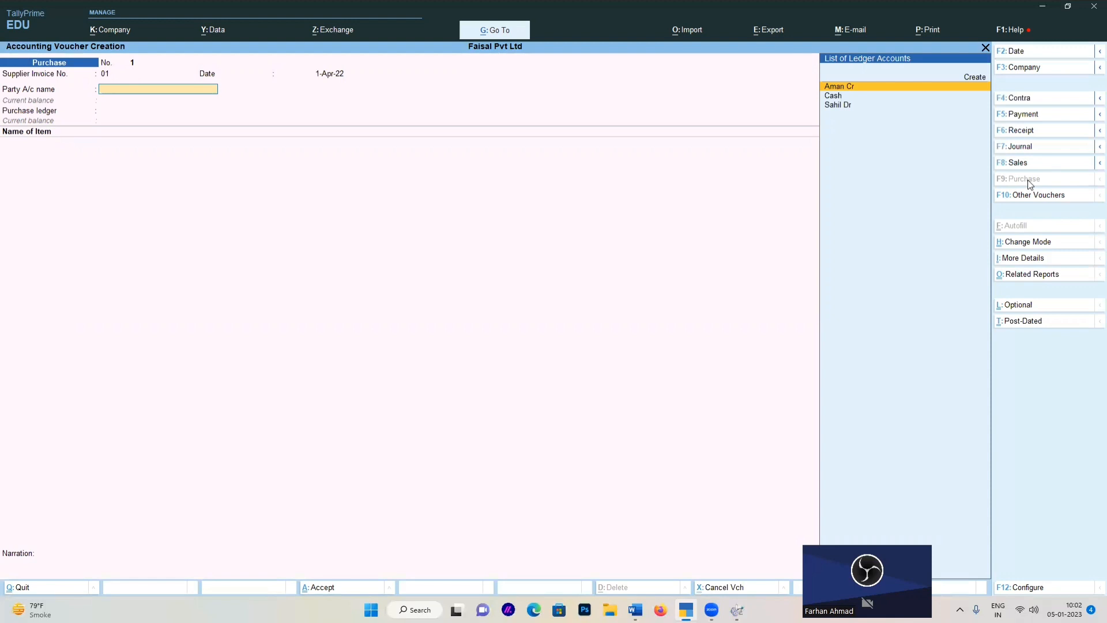
key(Return)
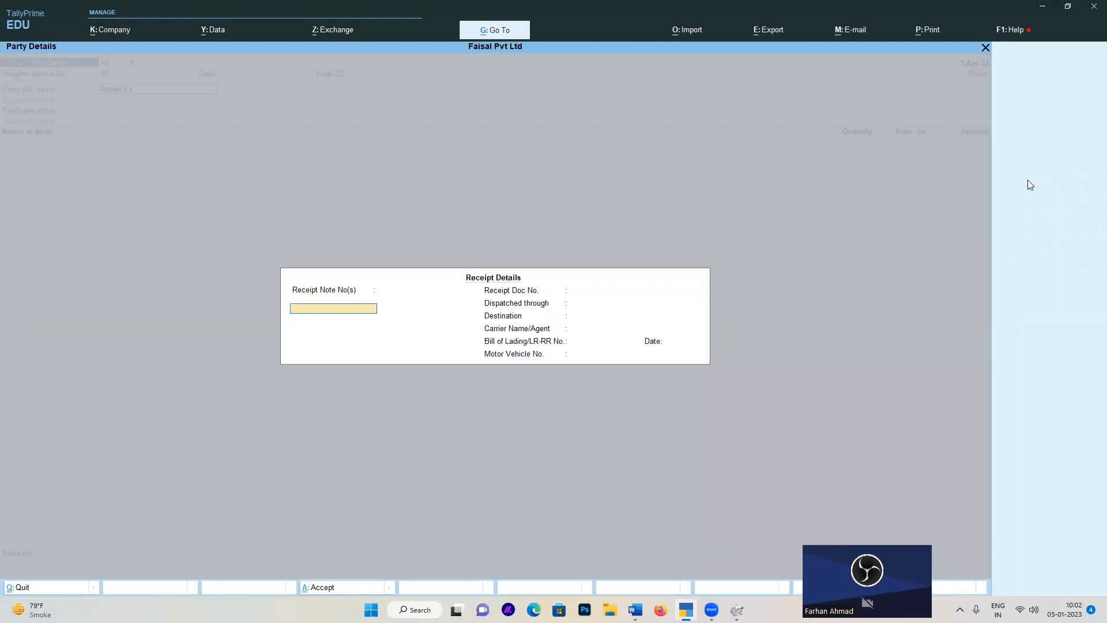
Step: Leave all receipt details of the purchase blank and accept the party details as they are
key(Return)
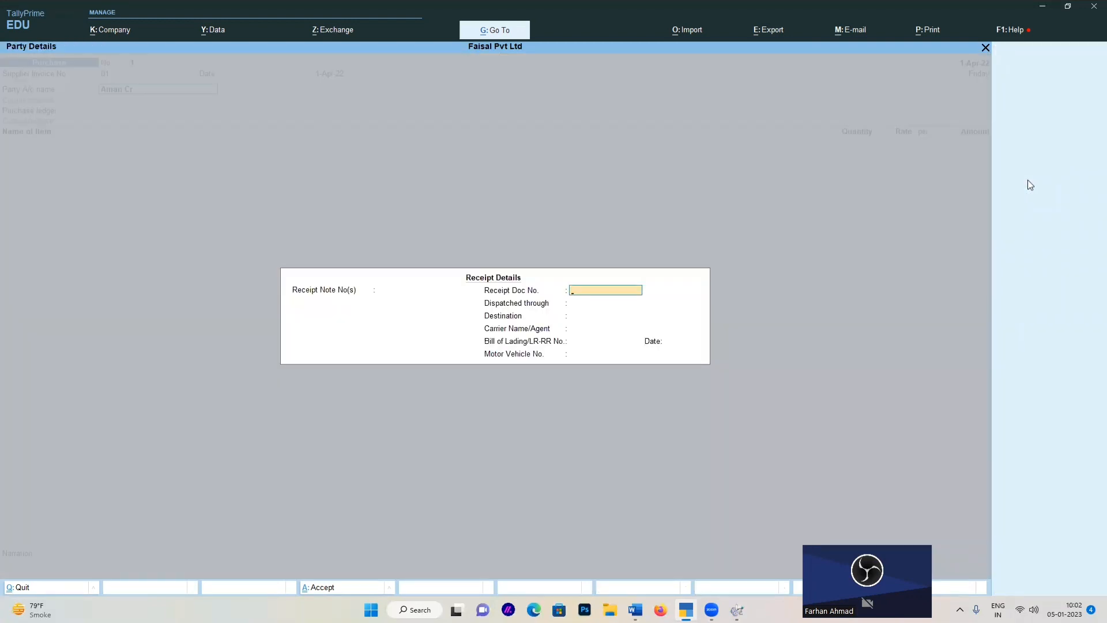
key(Return)
key(Return)
key(Return)
key(Return)
key(Return)
key(Return)
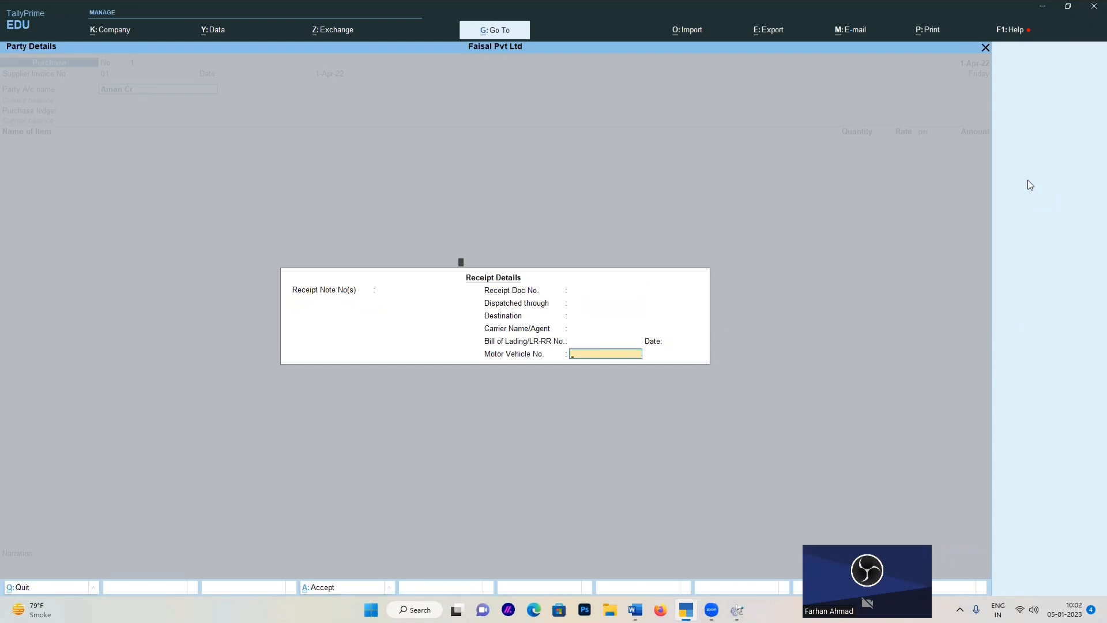
key(Return)
key(Return)
key(Return)
key(Return)
key(Return)
key(Return)
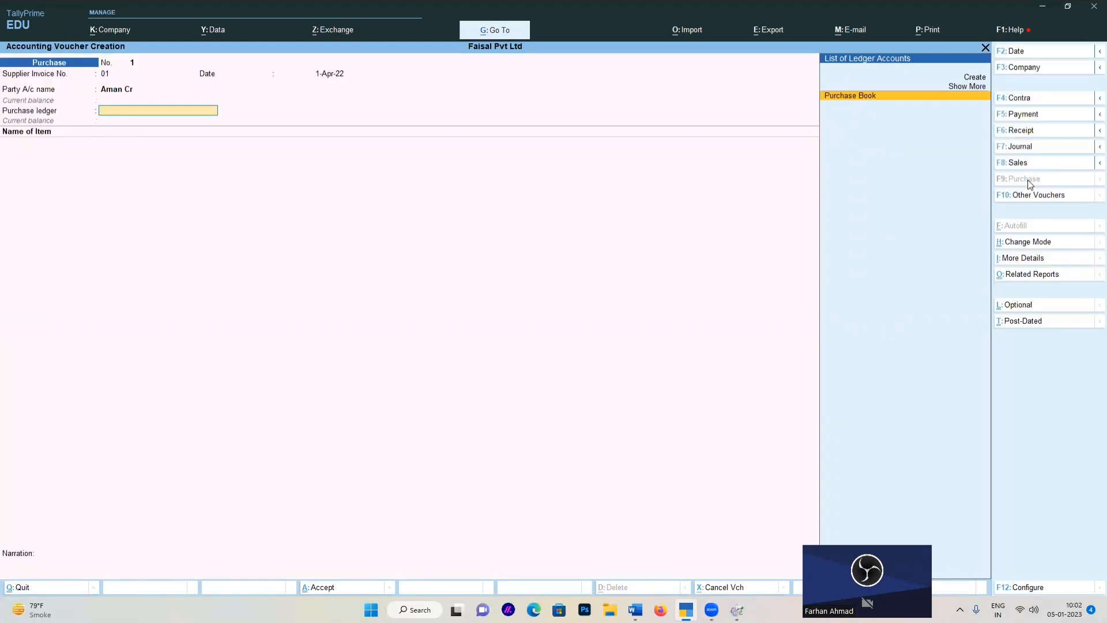
Step: Set the purchase ledger to Purchase Book and add LG 1.5 TON WINDOW AC, allocated to the Showroom Main godown
key(Return)
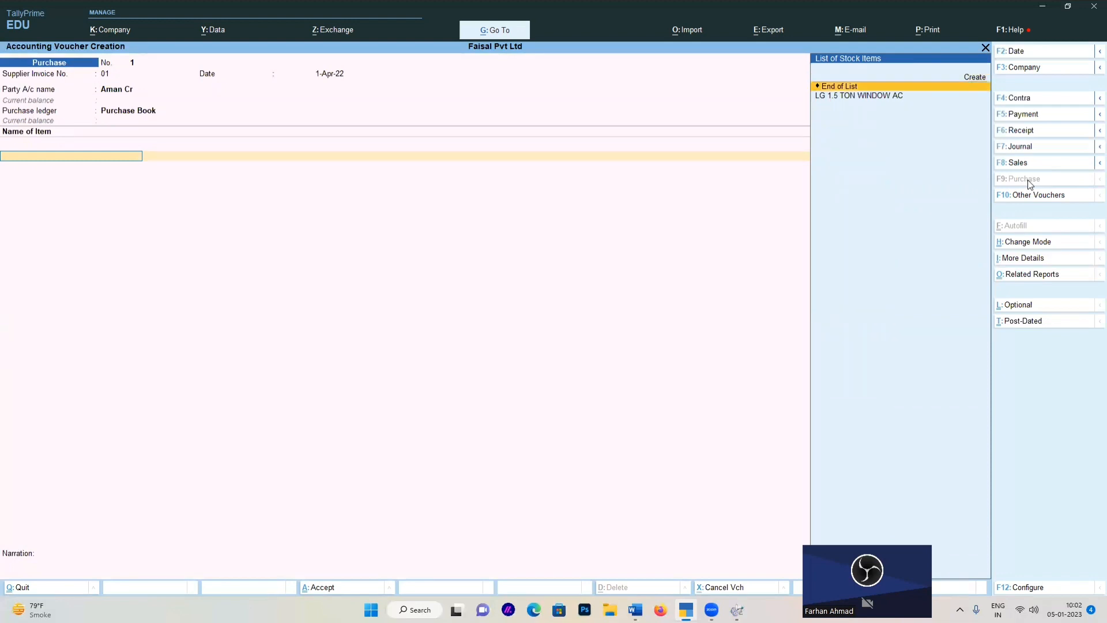
key(Down)
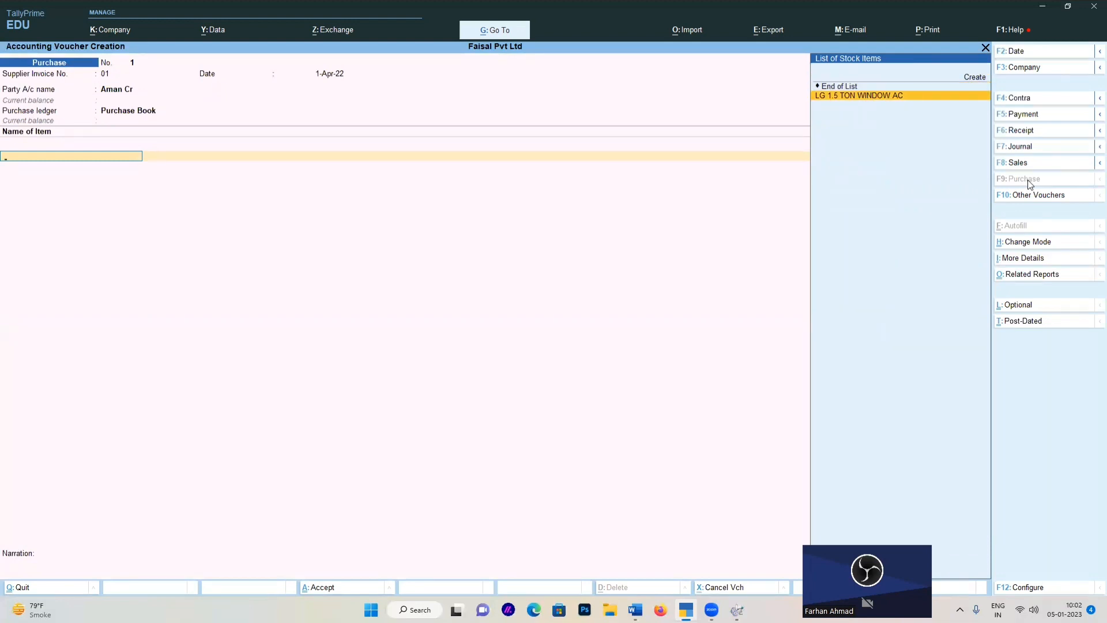
key(Return)
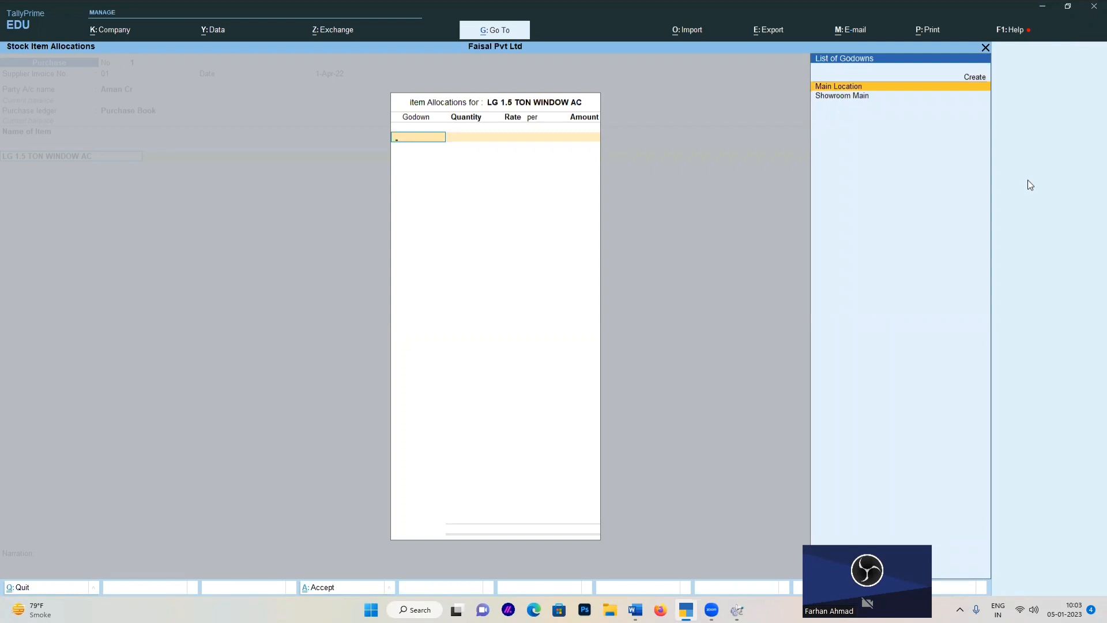
key(Down)
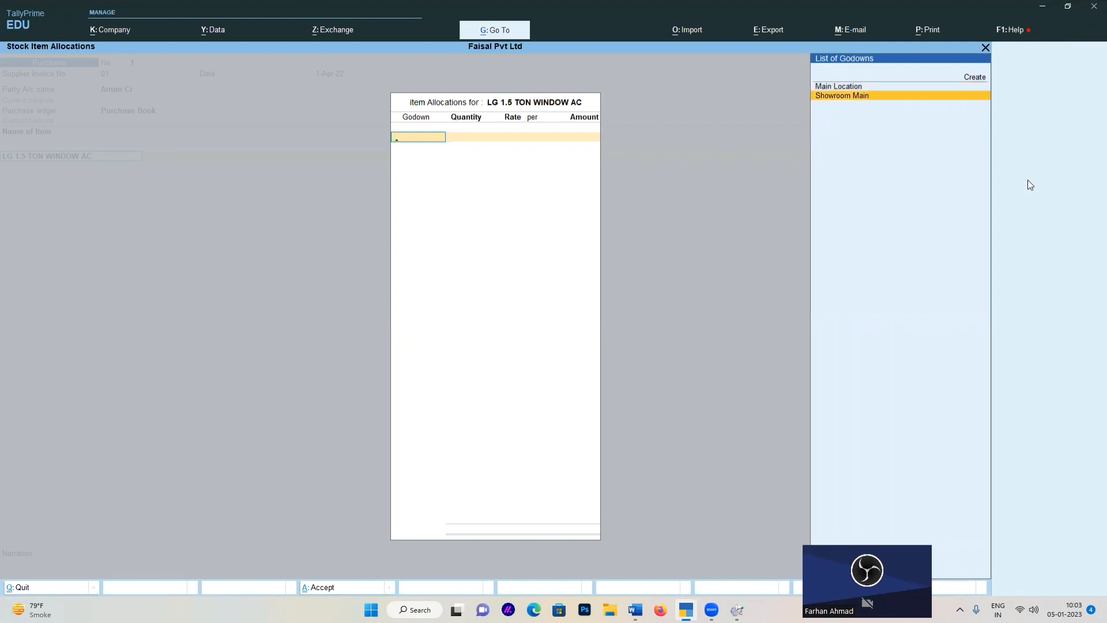
key(Return)
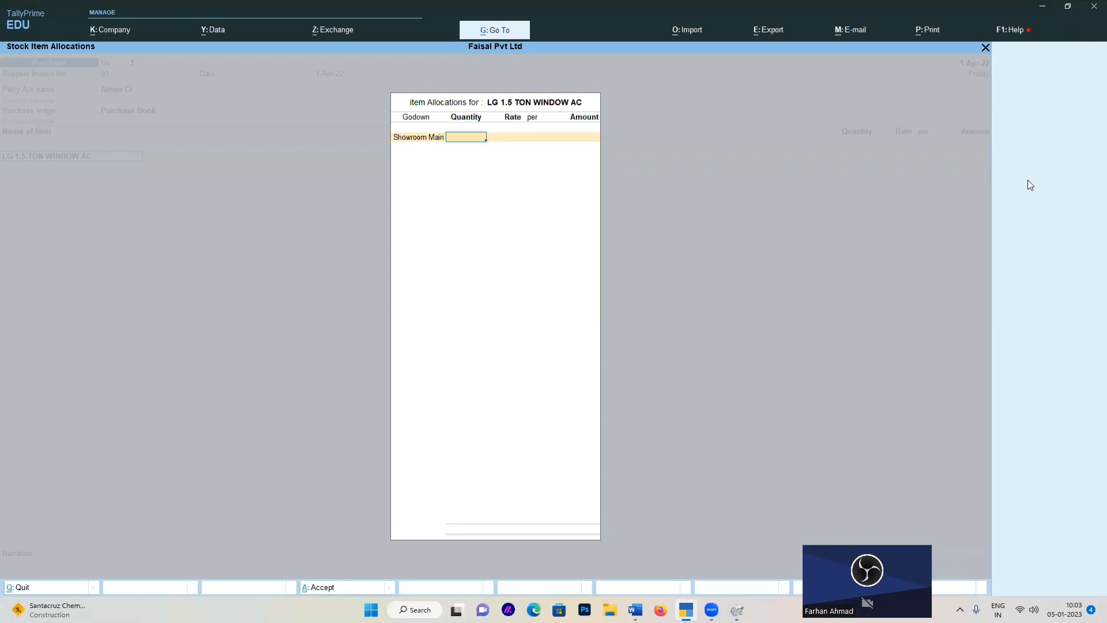
Step: Enter a quantity of 50 PCS at a rate of 60,000 per piece for the purchased air conditioners
key(Return)
text(60000)
key(Return)
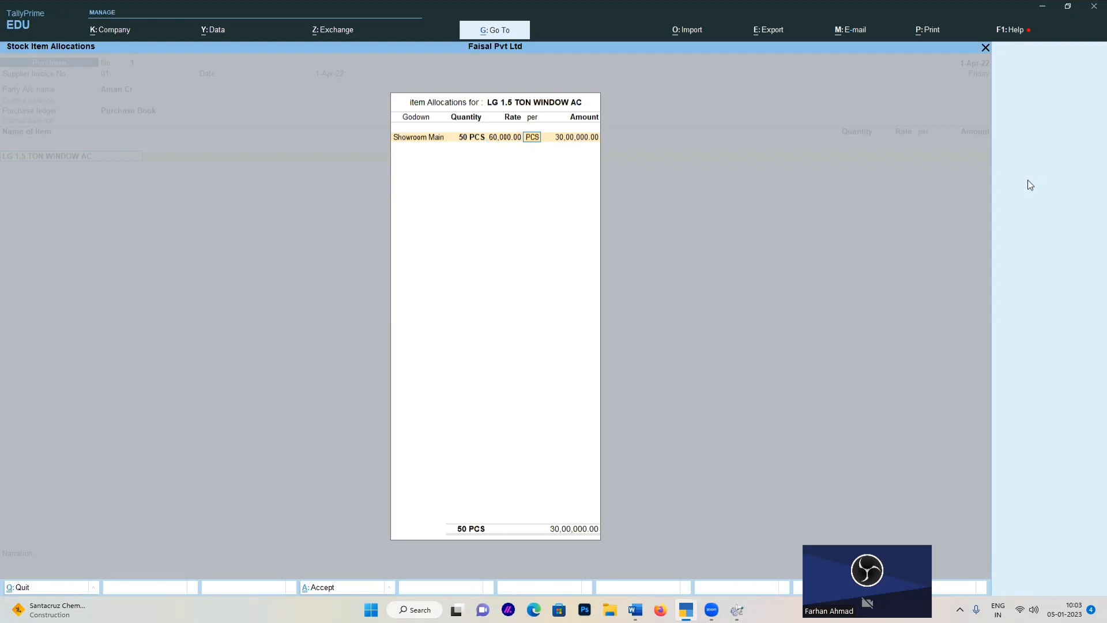
key(Return)
key(Return)
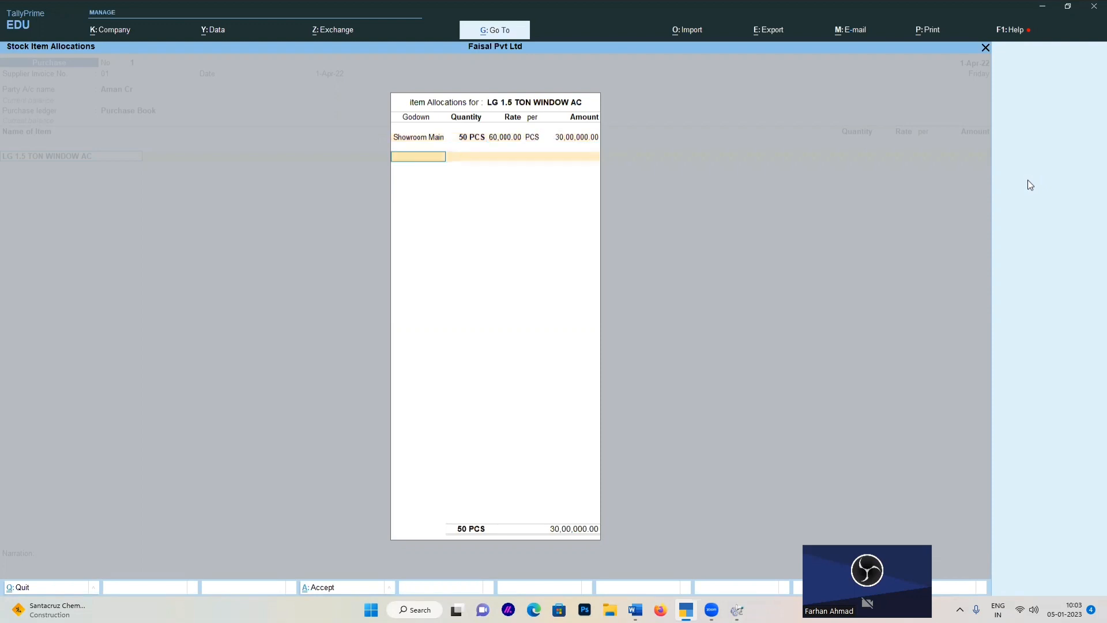
key(Return)
key(Return)
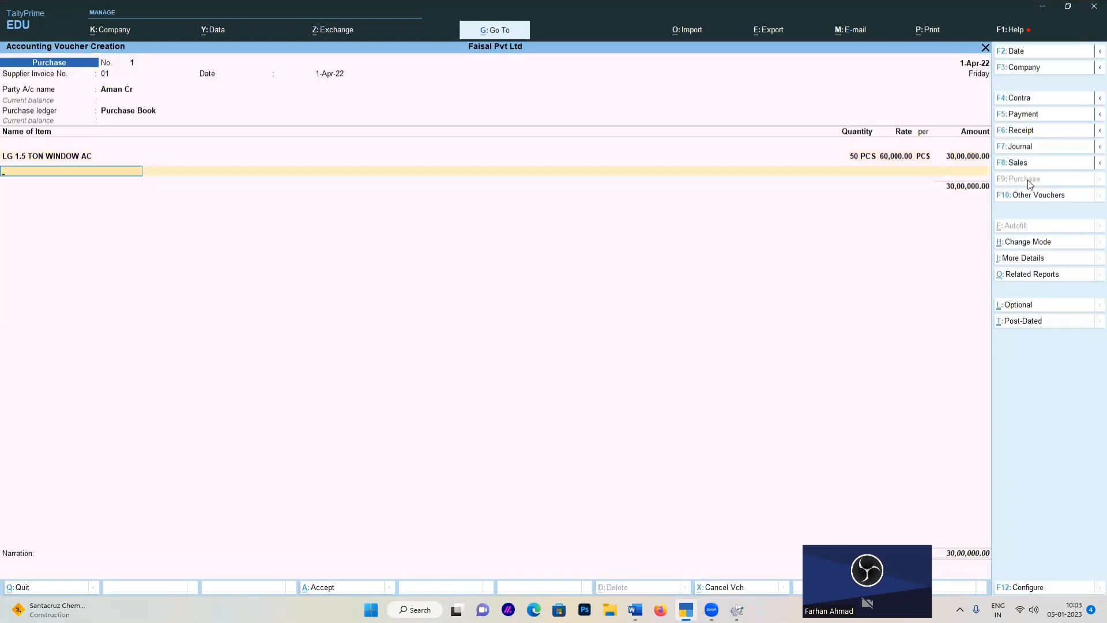
Step: End the item list and save the purchase voucher without a narration
key(Return)
key(Return)
key(Return)
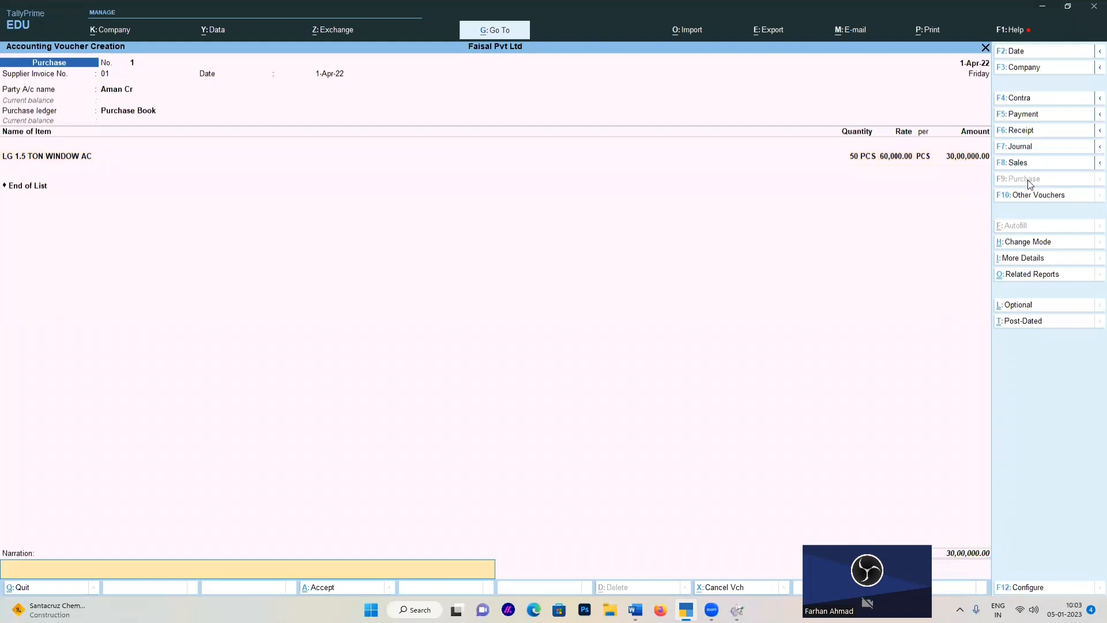
key(Return)
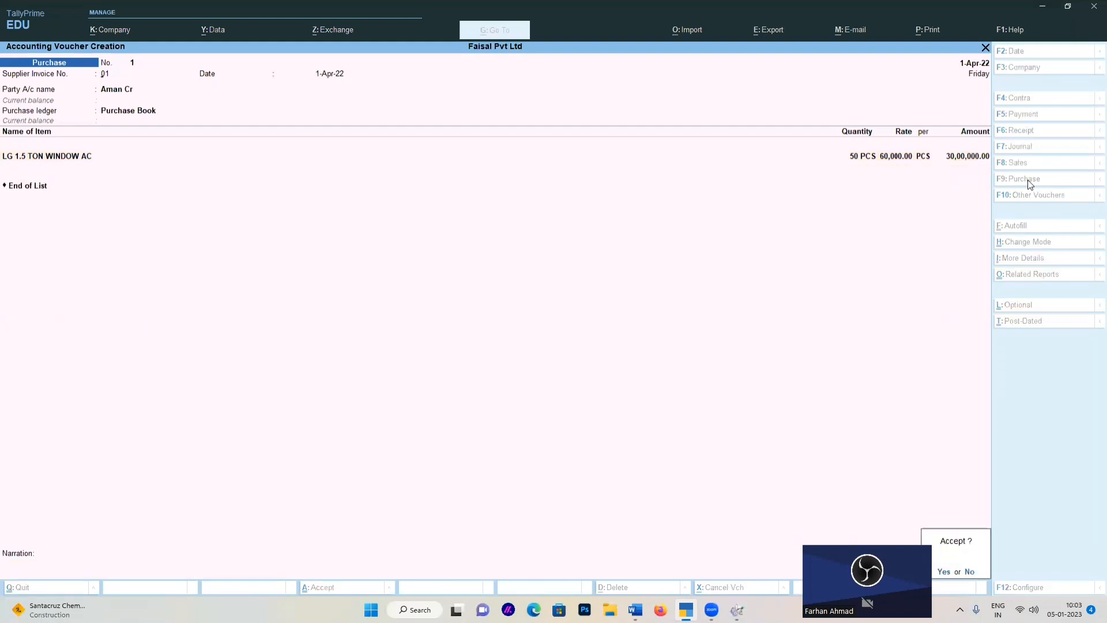
key(Return)
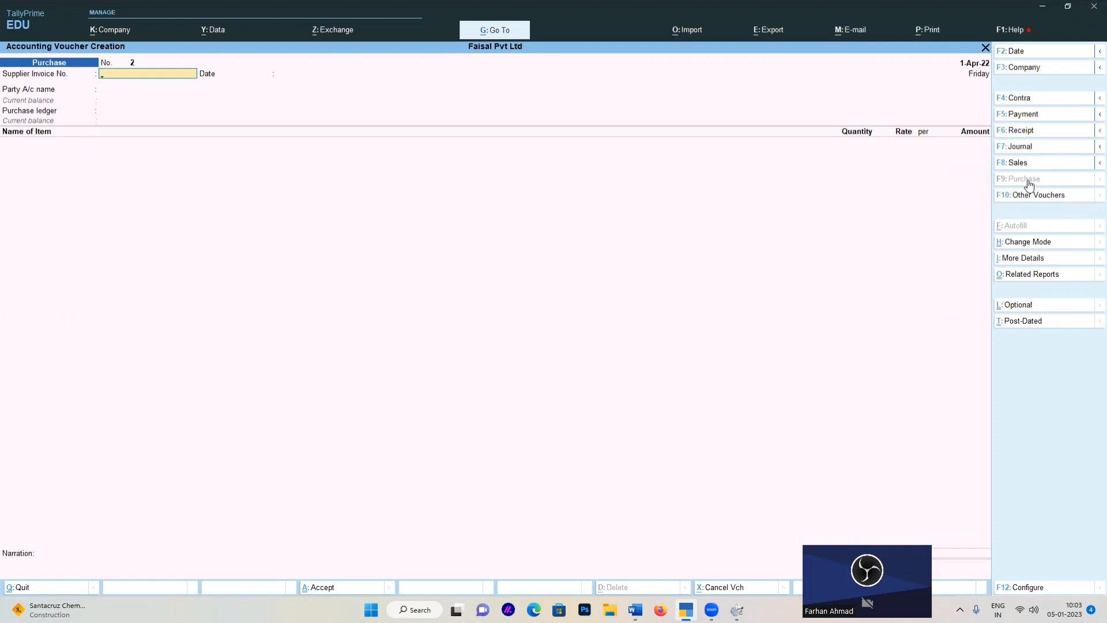
Step: Switch to a sales voucher and choose the debtor ledger as the party account
key(F8)
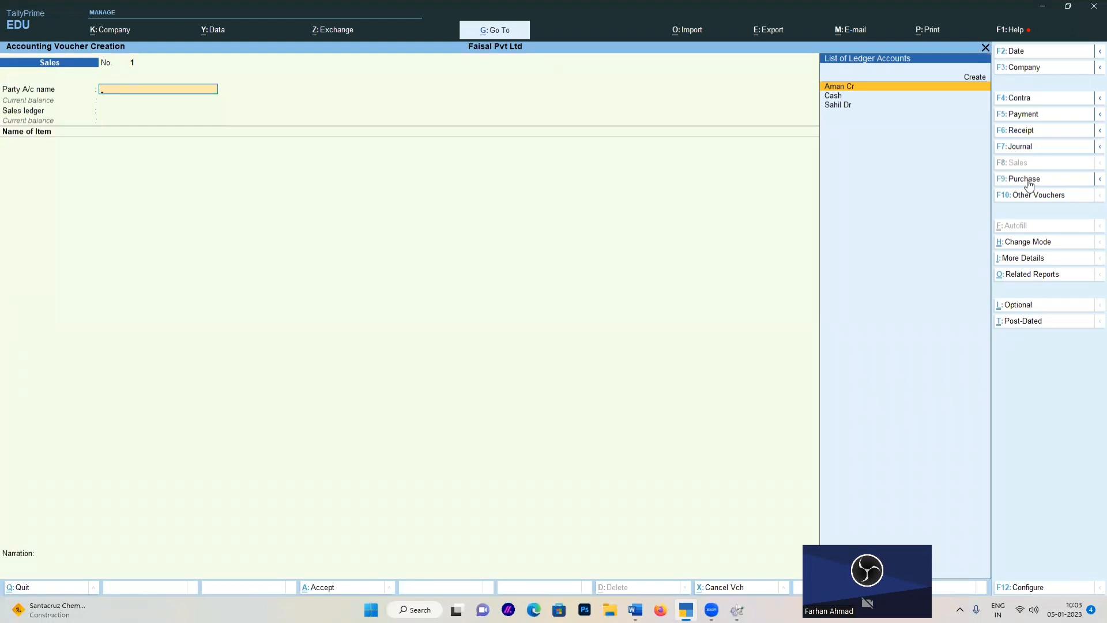
key(Down)
key(Down)
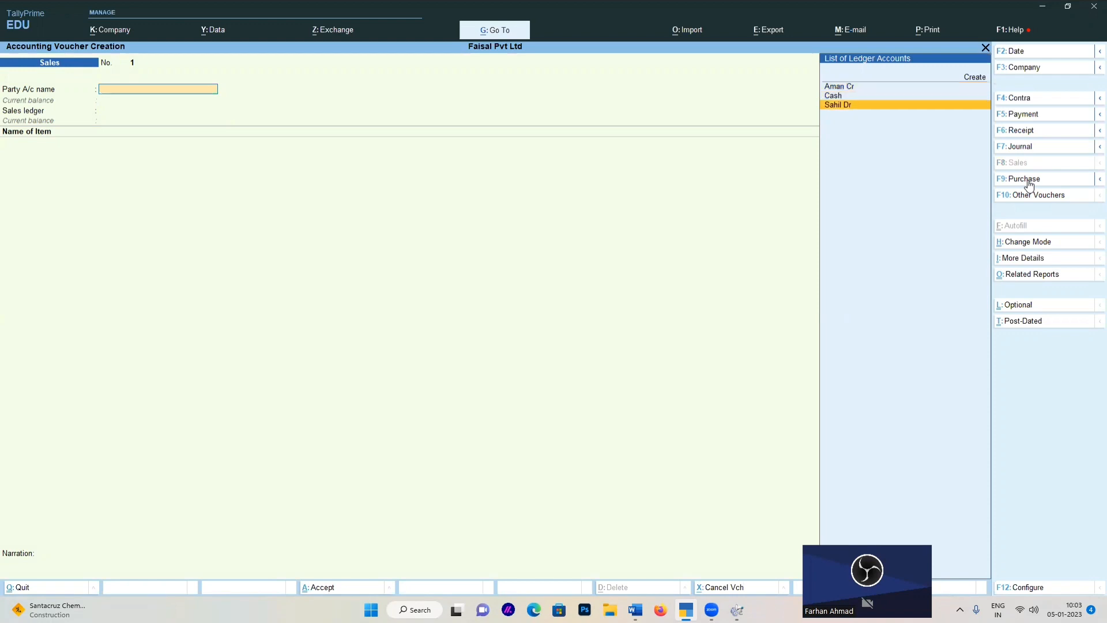
key(Return)
key(Return)
key(Return)
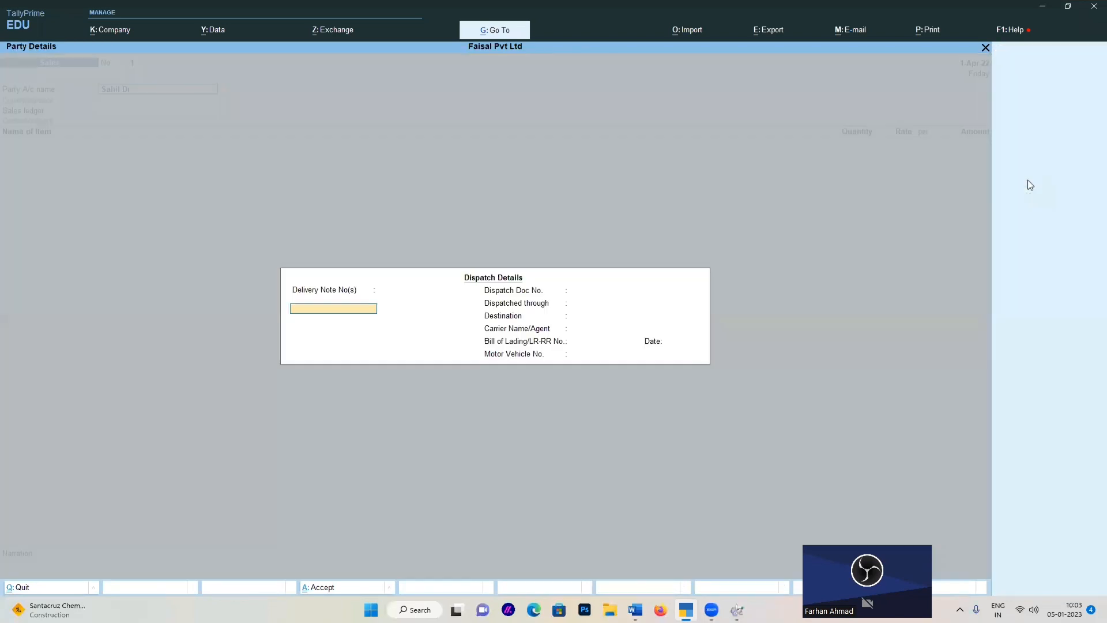
Step: Leave all dispatch details of the sale blank and accept the party details as they are
key(Return)
key(Return)
key(Return)
key(Return)
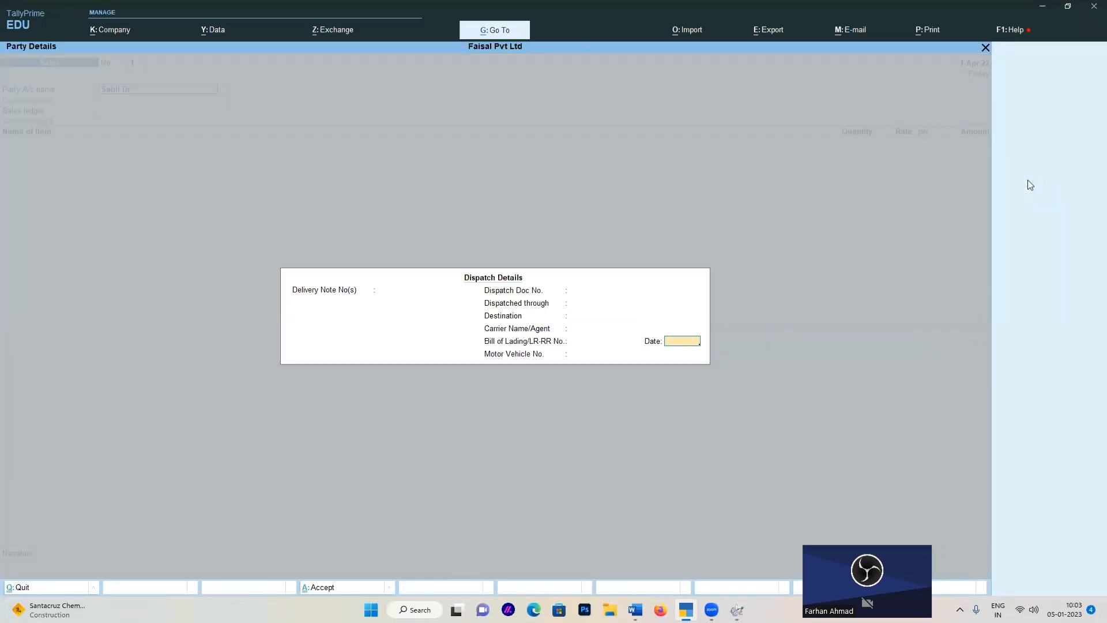
key(Return)
key(Return)
key(Return)
key(Return)
key(Return)
key(Return)
key(Return)
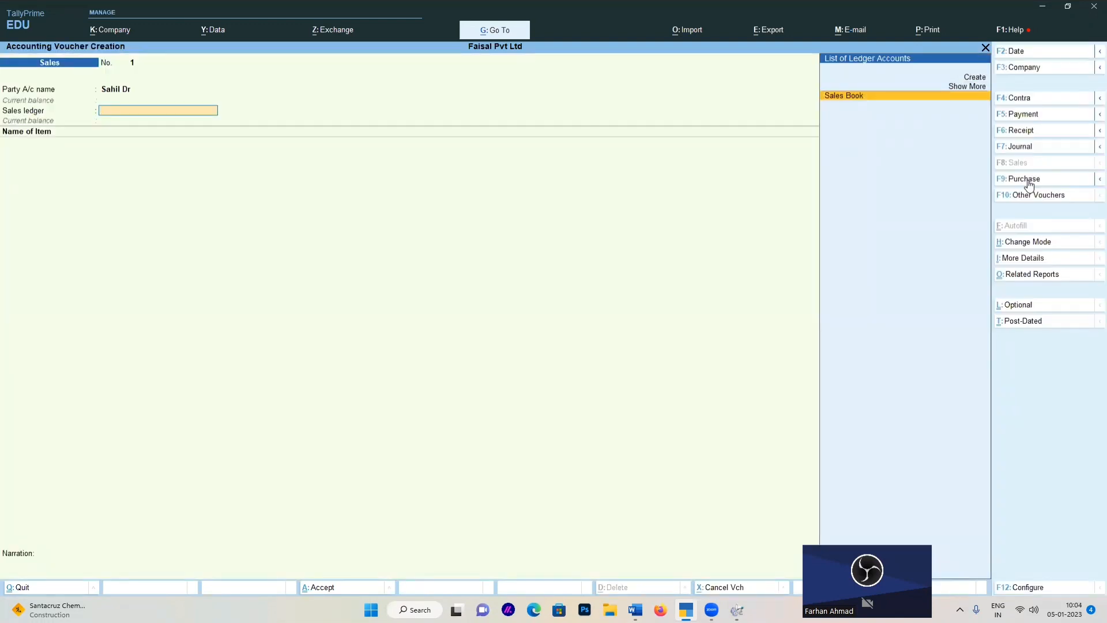
Step: Set the sales ledger to Sales Book and add LG 1.5 TON WINDOW AC from the Showroom Main godown
key(Return)
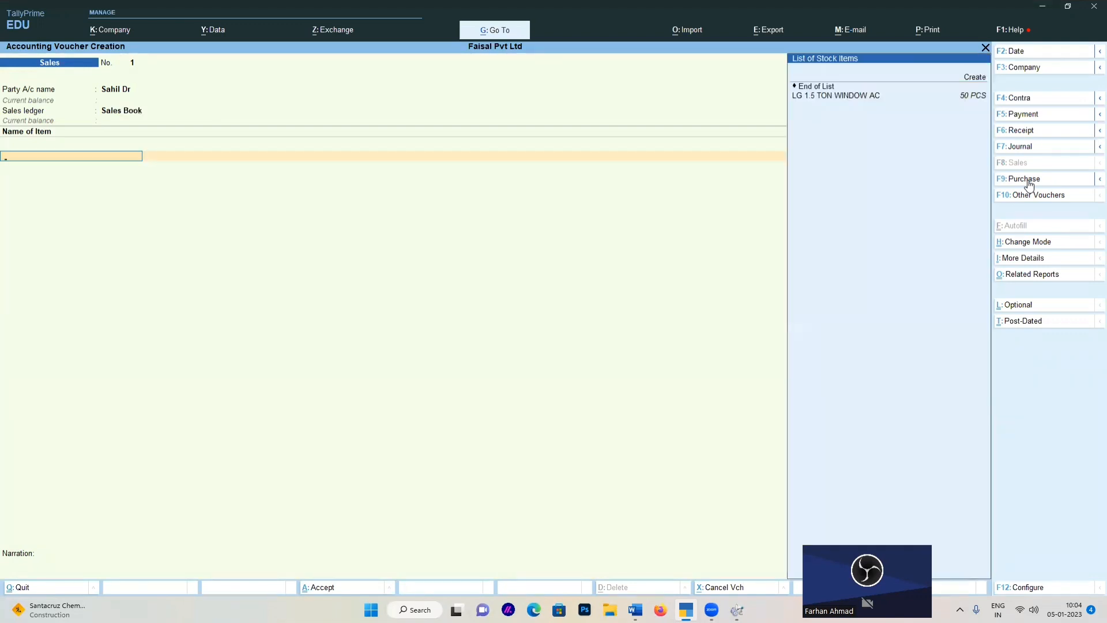
key(Down)
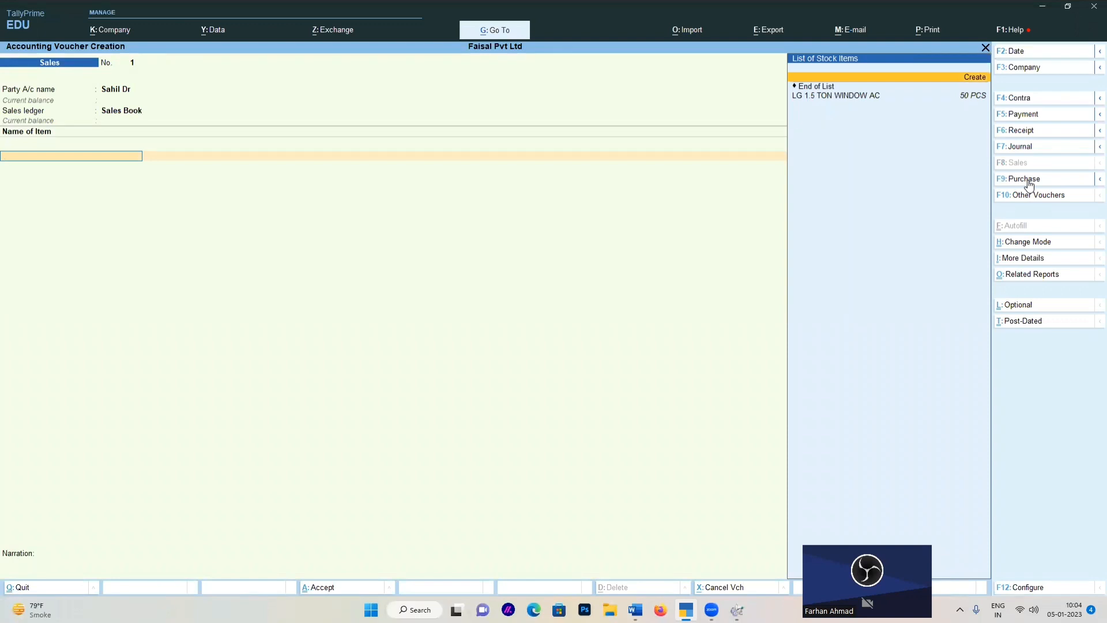
key(Down)
key(Down)
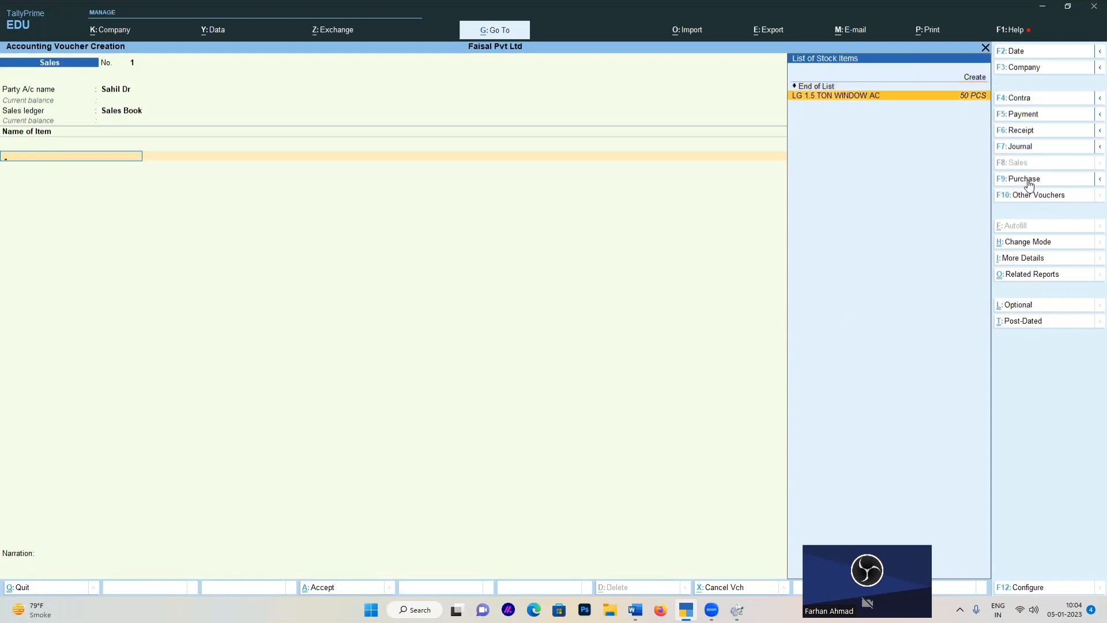
key(Return)
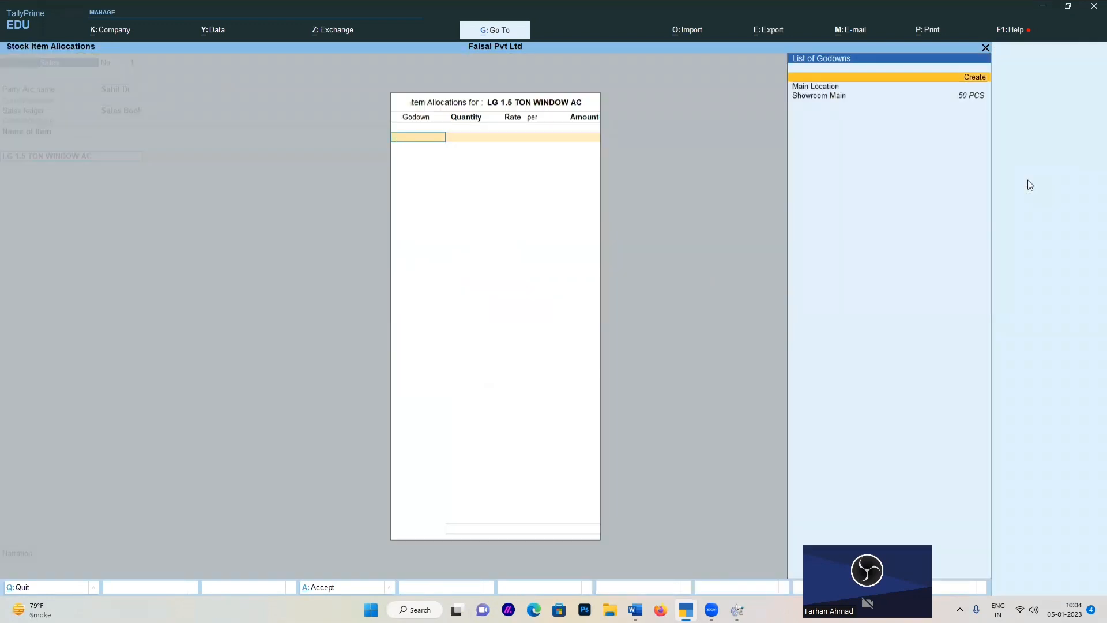
key(Down)
key(Down)
key(Return)
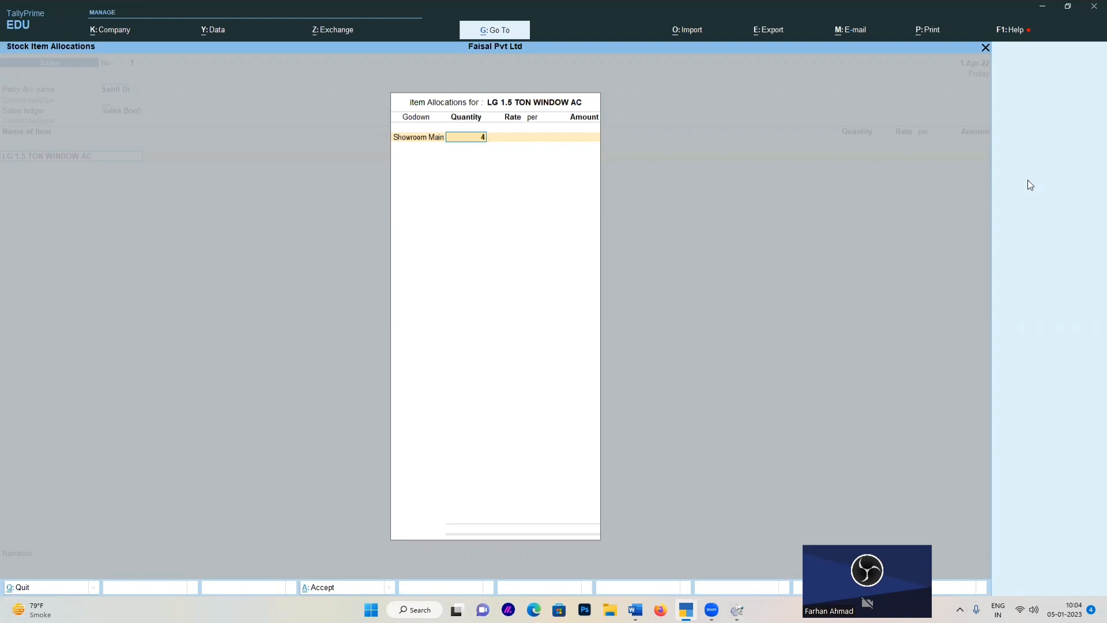
Step: Enter a quantity of 40 PCS at a rate of 80,000 per piece for the sold air conditioners
text(0)
key(Return)
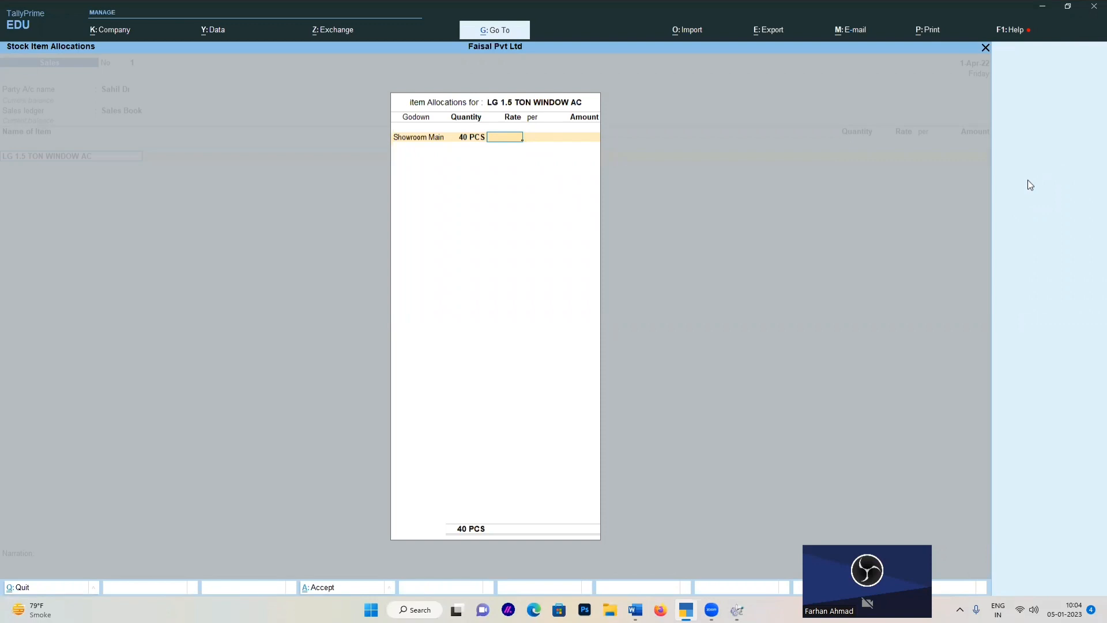
text(80,00)
text(00)
key(Return)
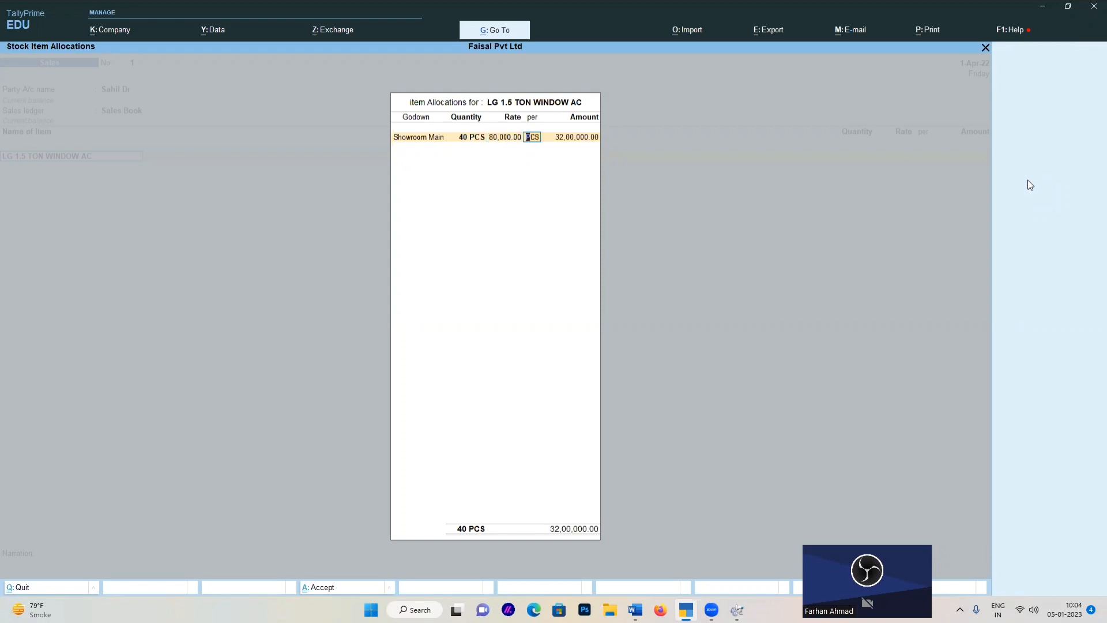
key(Return)
key(Return)
key(Return)
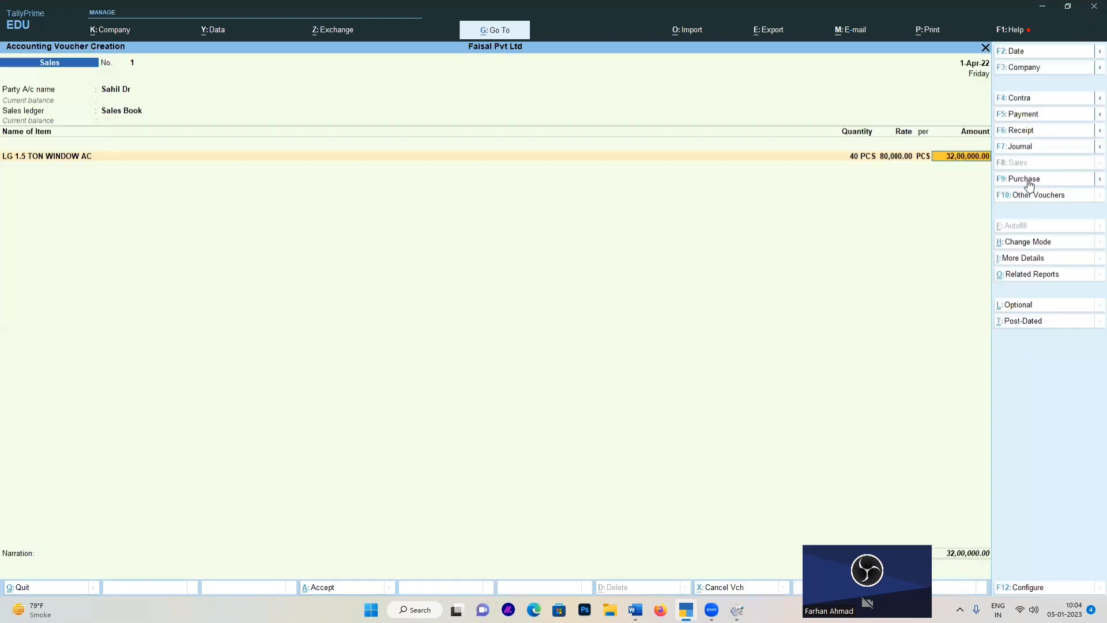
Step: End the item list, leave the narration blank and save the sales voucher
key(Return)
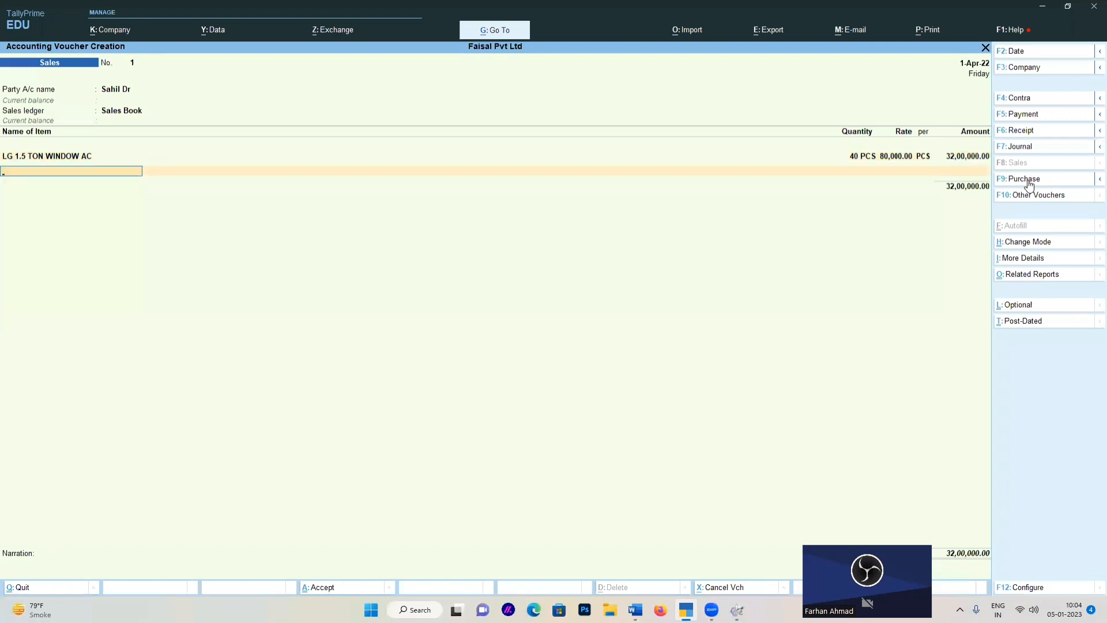
key(Return)
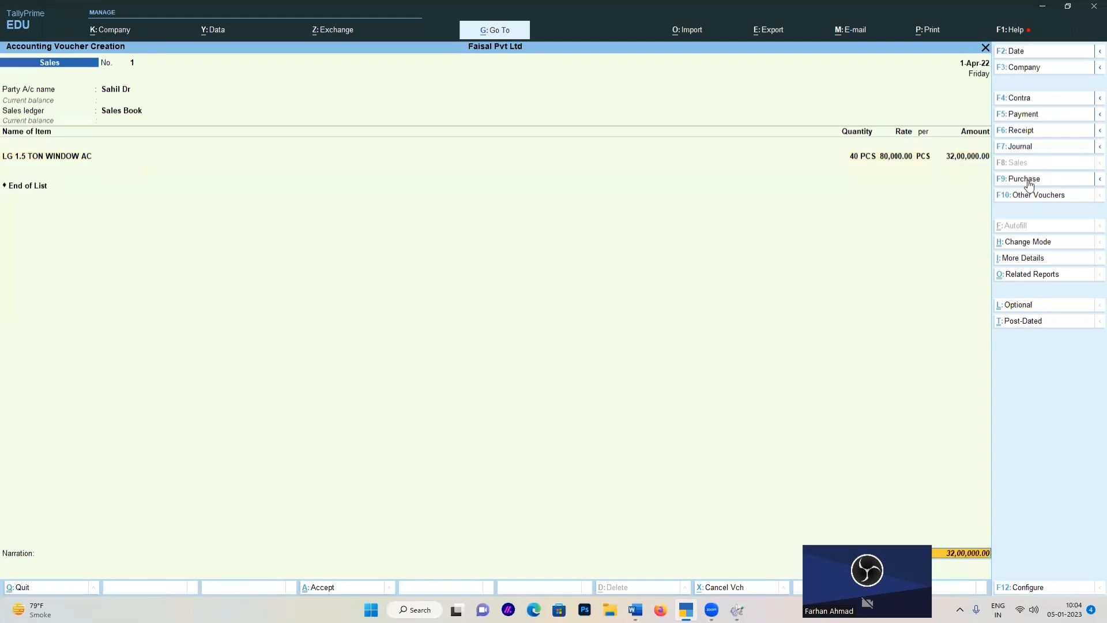
key(Return)
key(Return)
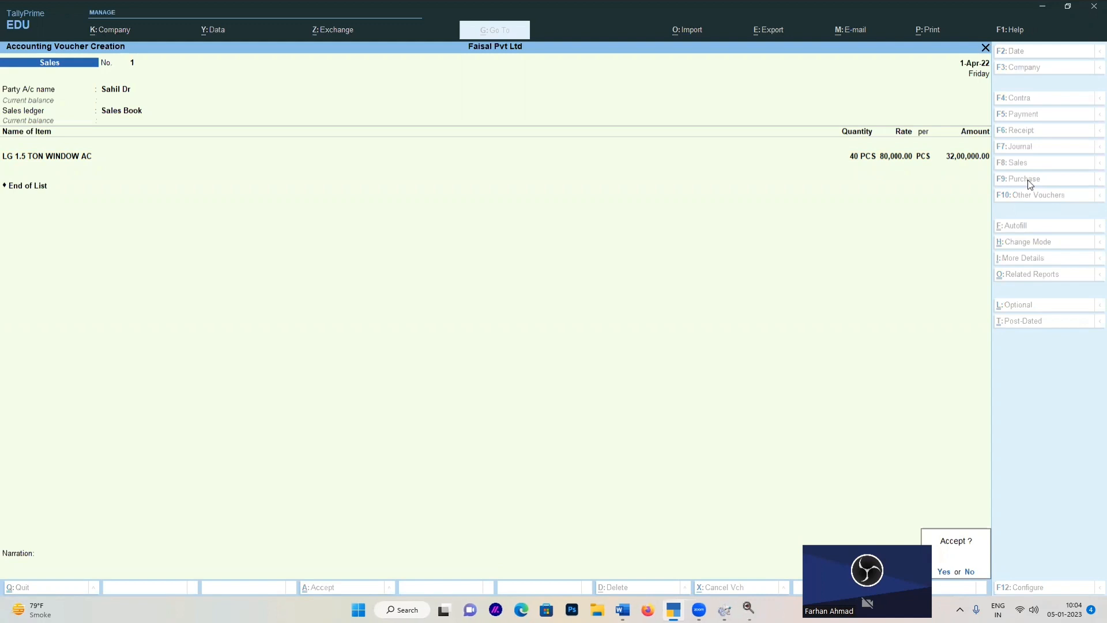
key(Escape)
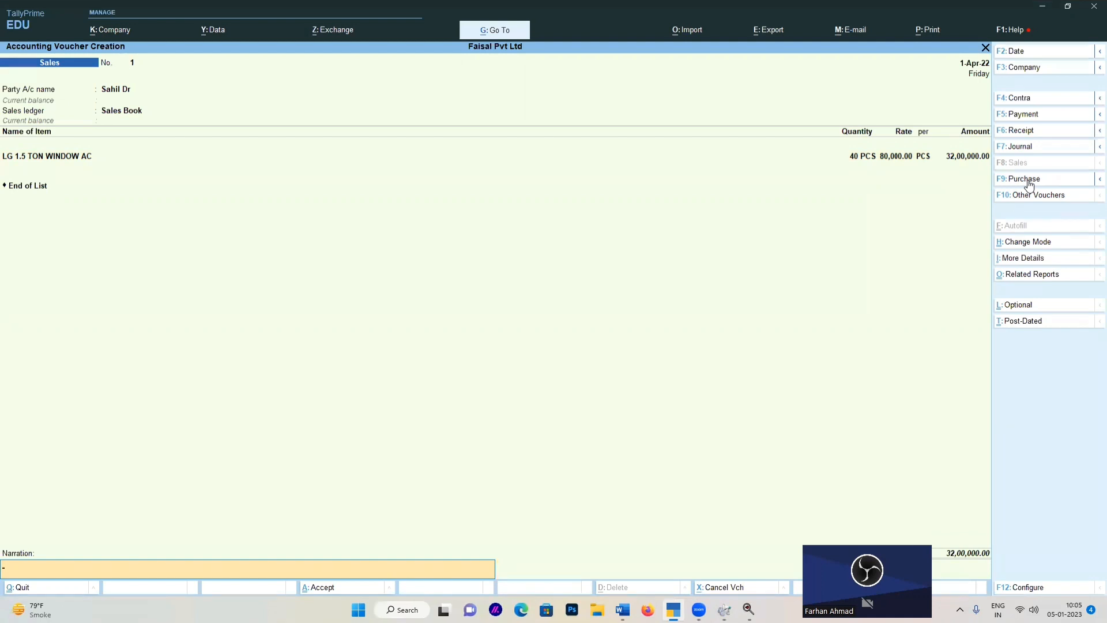
key(Return)
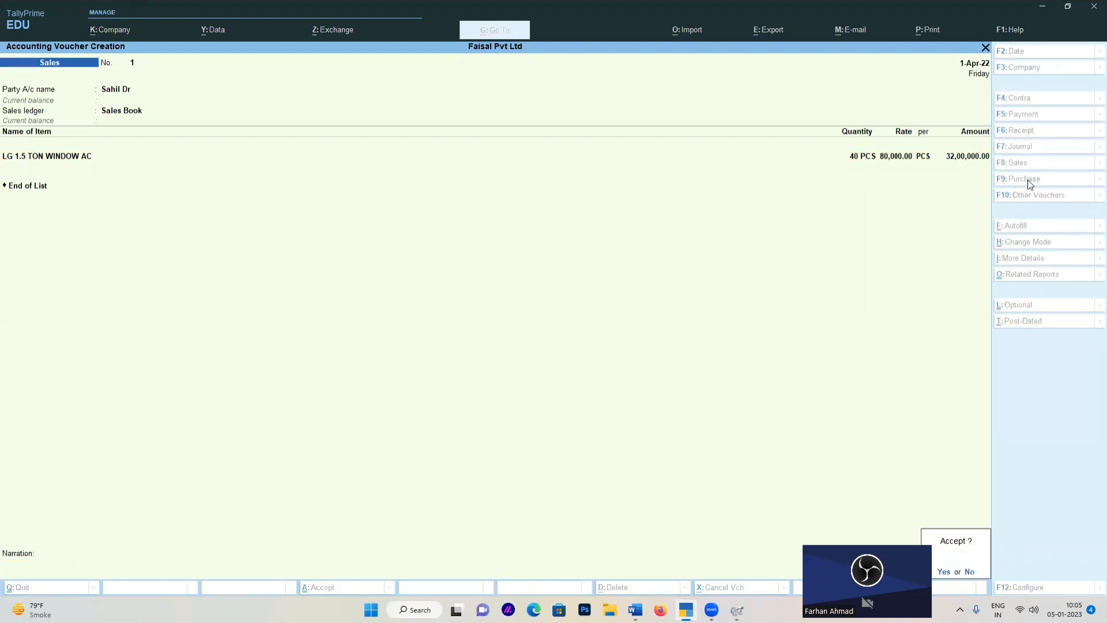
key(Return)
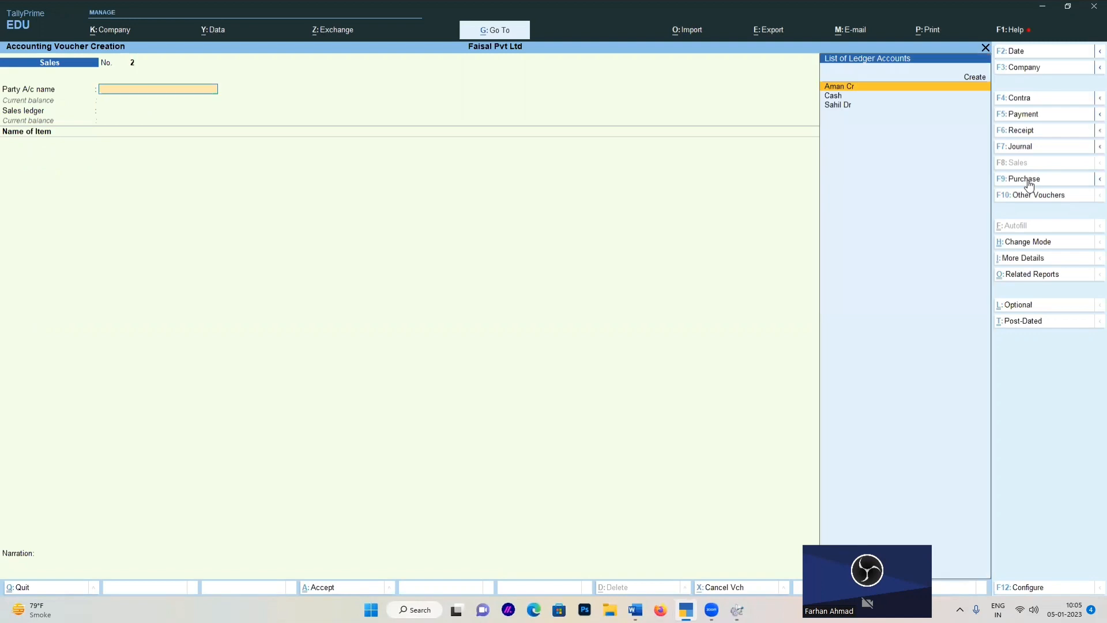
Step: Leave voucher entry and open the Stock Summary report
key(Escape)
key(Return)
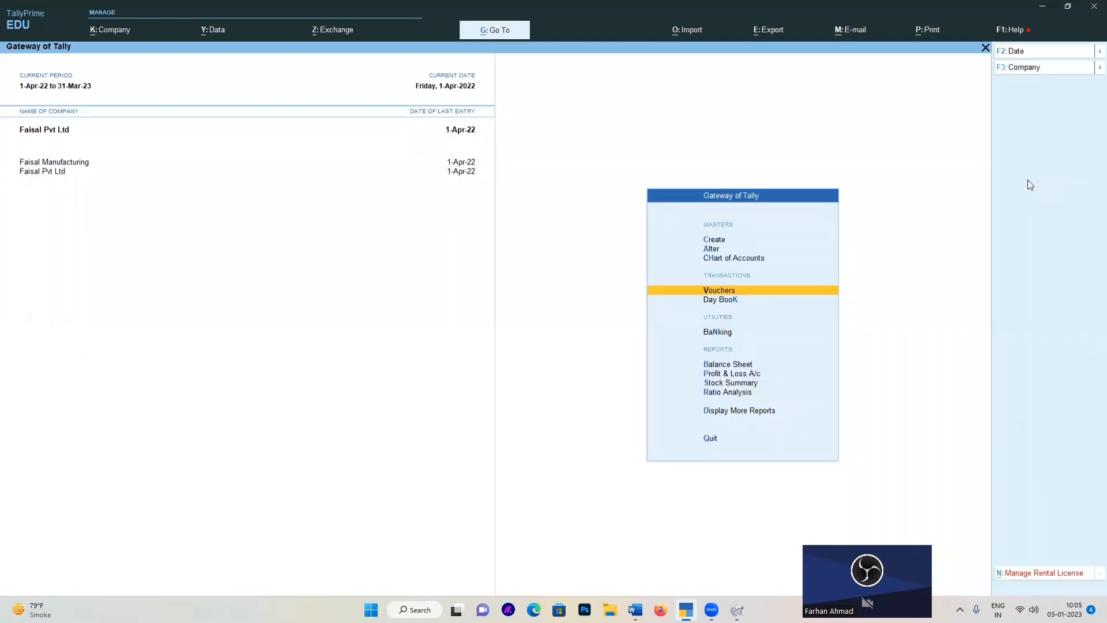
key(Down)
key(Down)
key(Down)
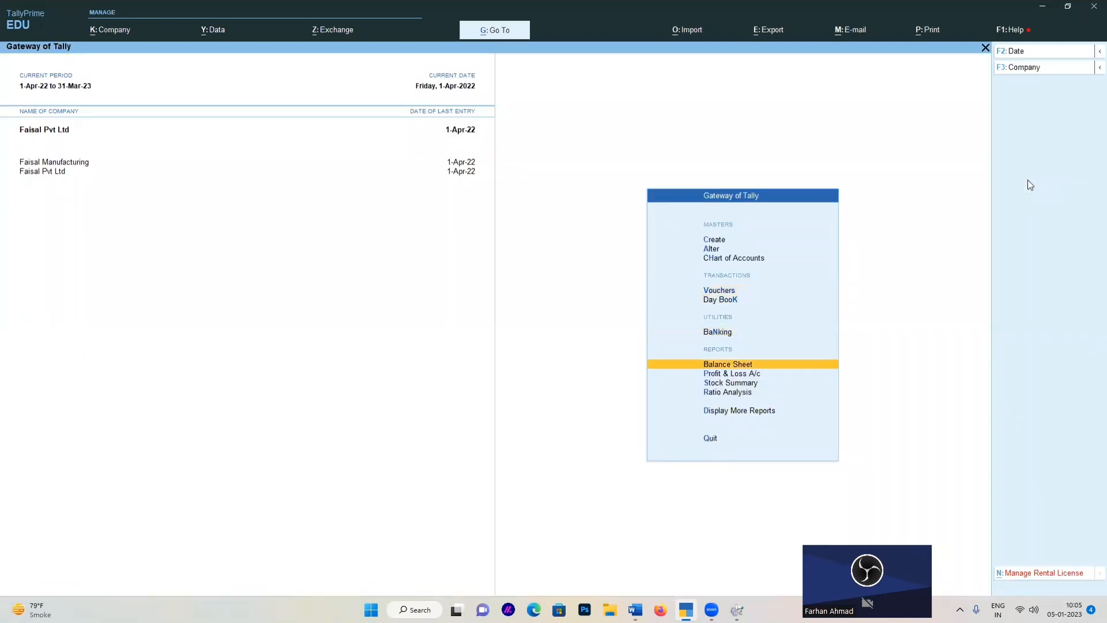
key(Down)
key(Down)
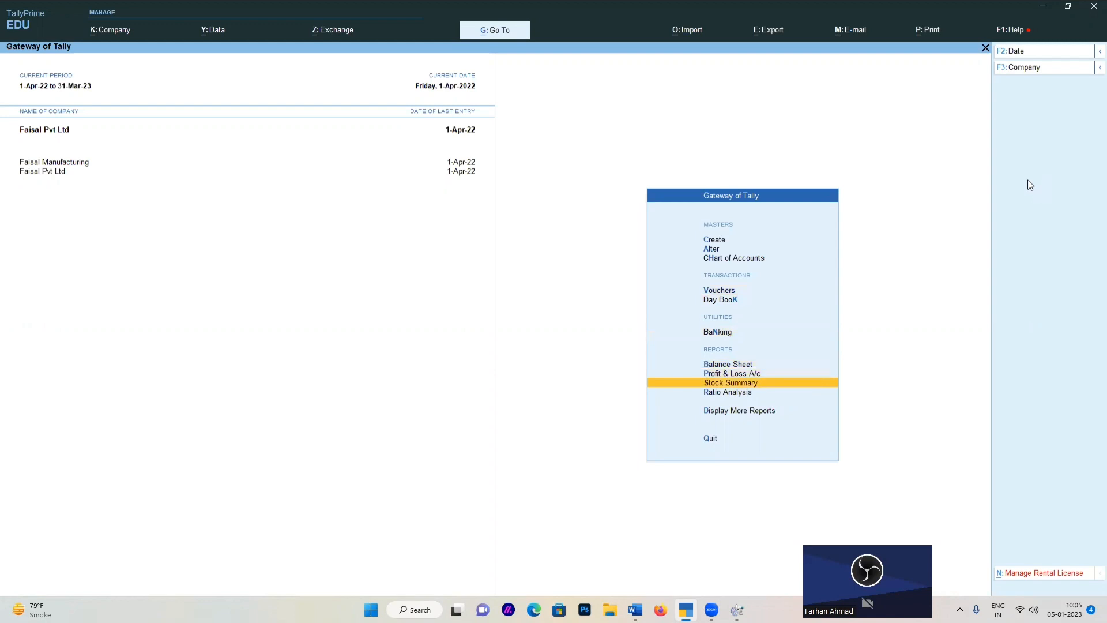
key(Return)
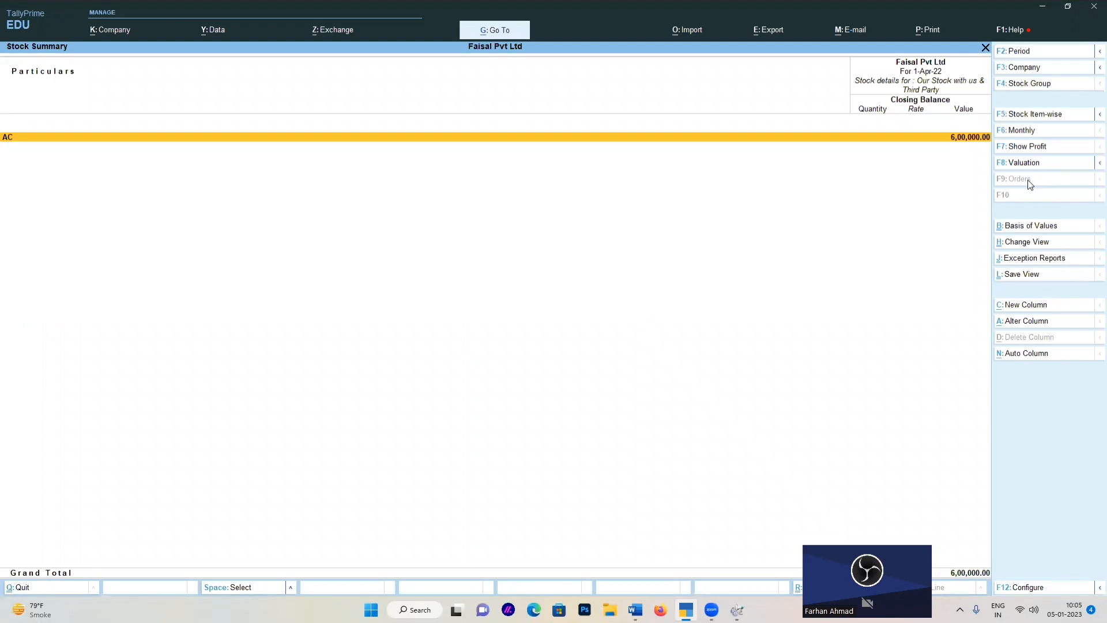
Step: Drill down from the AC stock group to the LG 1.5 TON WINDOW AC item's vouchers and open its sales voucher
click(153, 133)
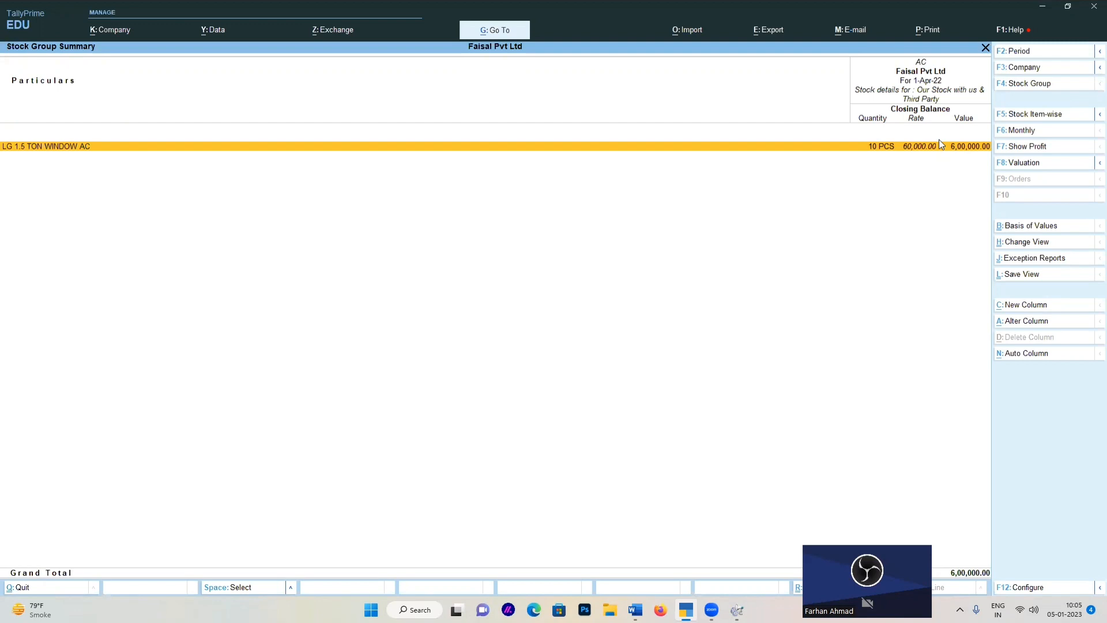
key(Return)
key(Return)
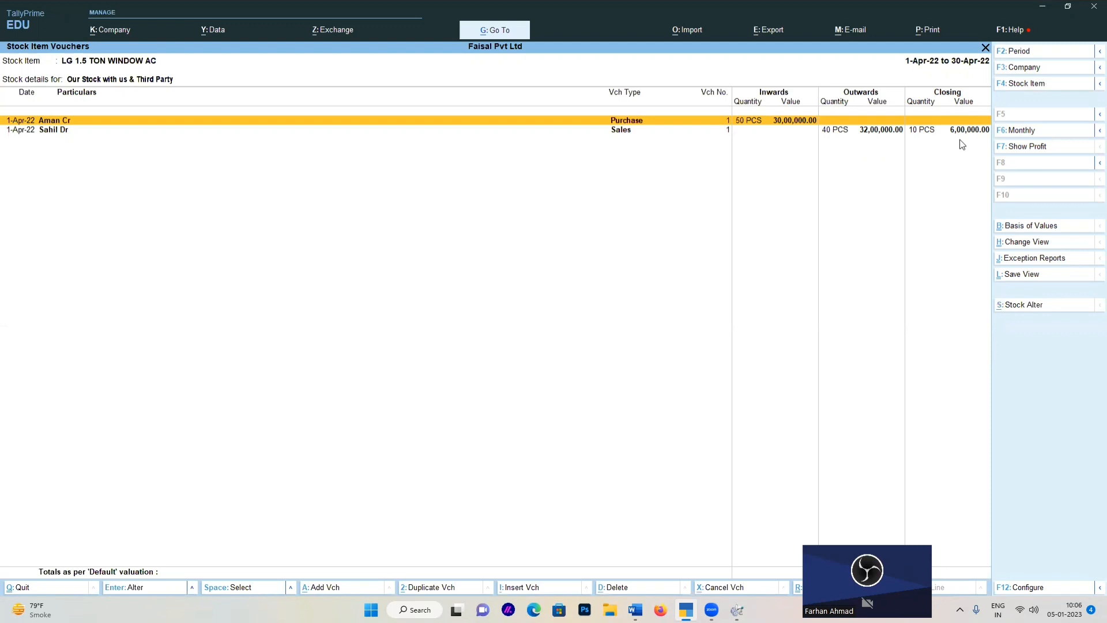
key(Down)
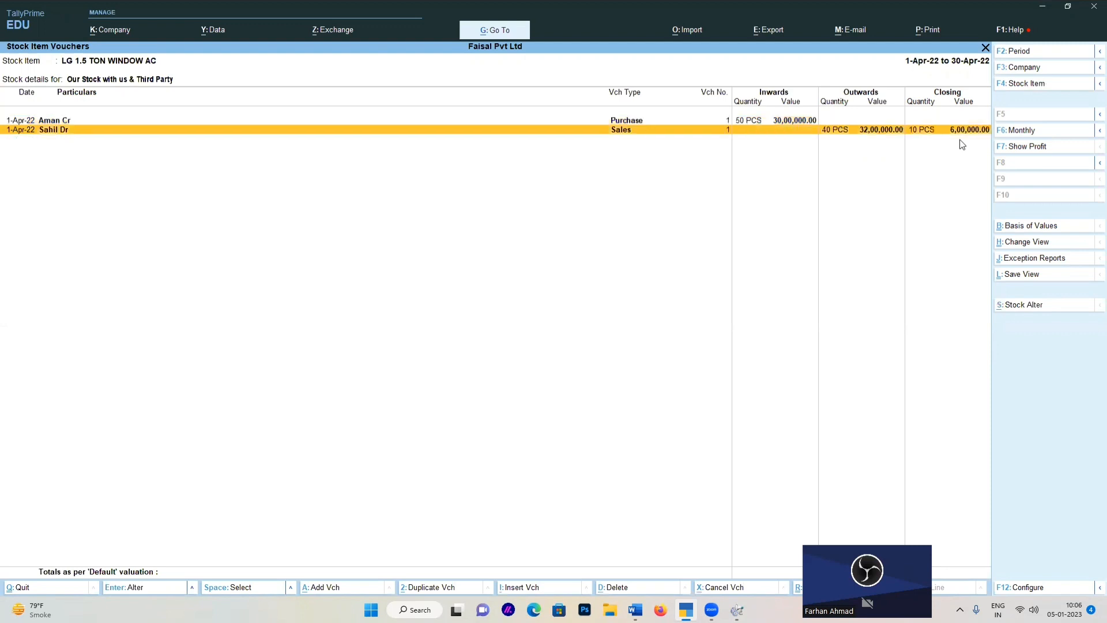
key(Return)
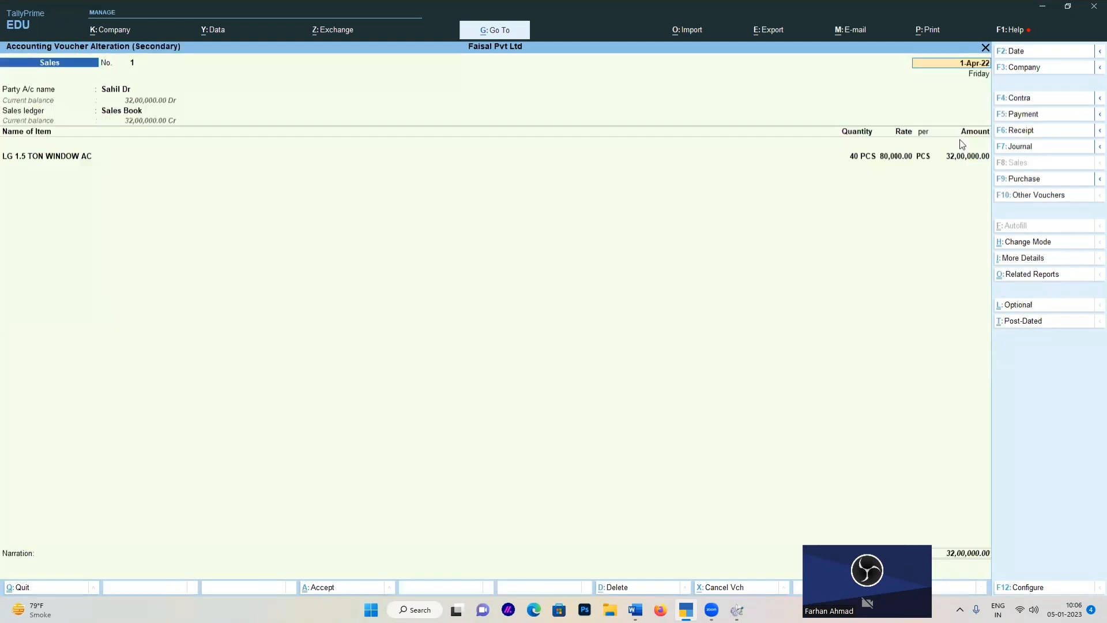